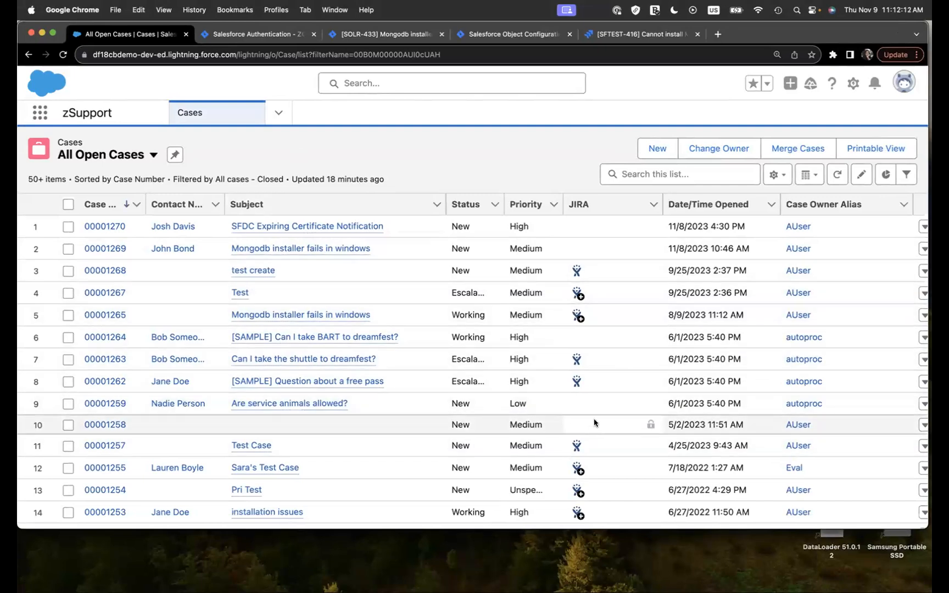
# - Examine the JIRA column across the All Open Cases list for linked and unlinked cases
pyautogui.scroll(-5, 592, 431)
pyautogui.scroll(2, 593, 420)
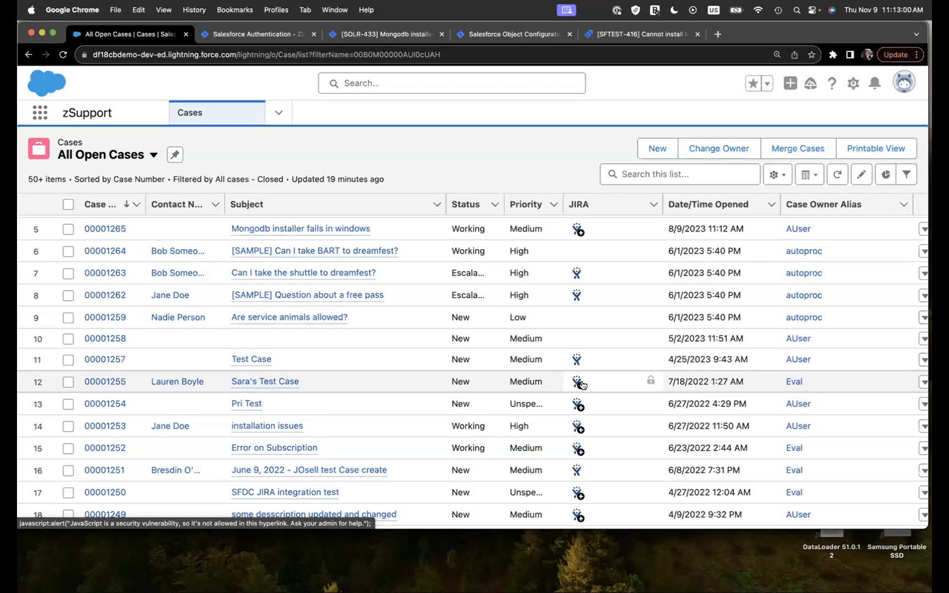
pyautogui.scroll(1, 556, 266)
pyautogui.scroll(-2, 556, 264)
pyautogui.scroll(-2, 632, 439)
pyautogui.scroll(-5, 586, 441)
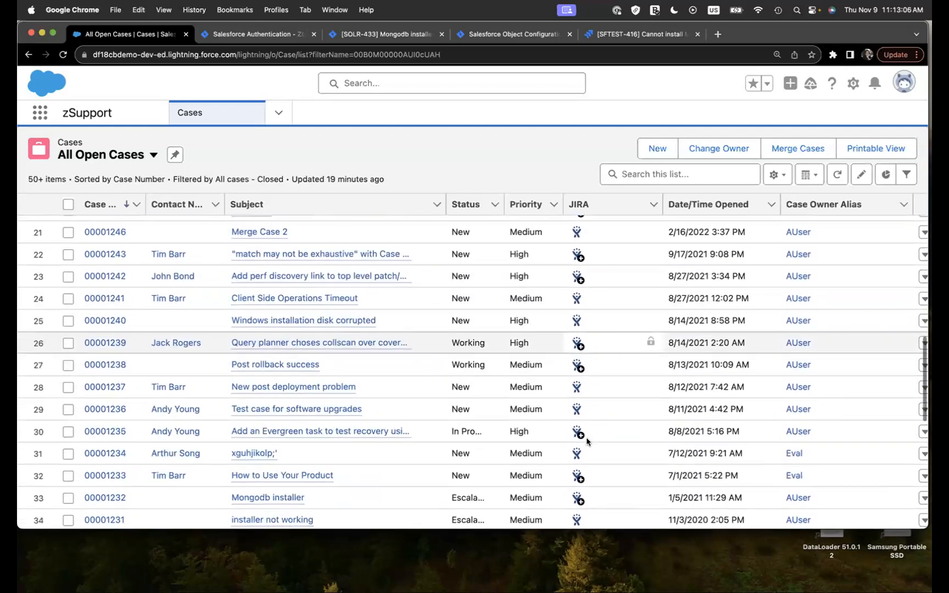
pyautogui.scroll(-6, 587, 440)
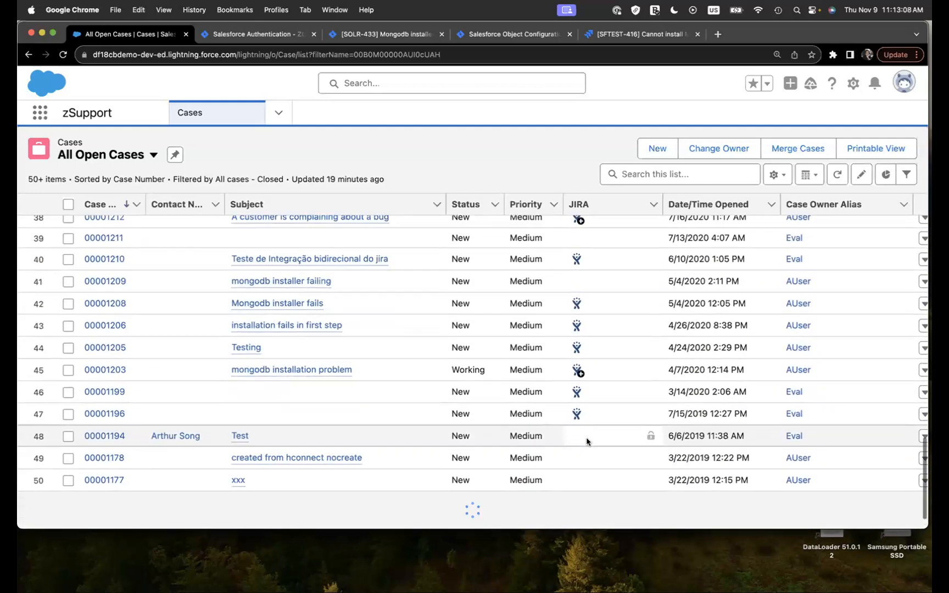
pyautogui.scroll(-7, 586, 441)
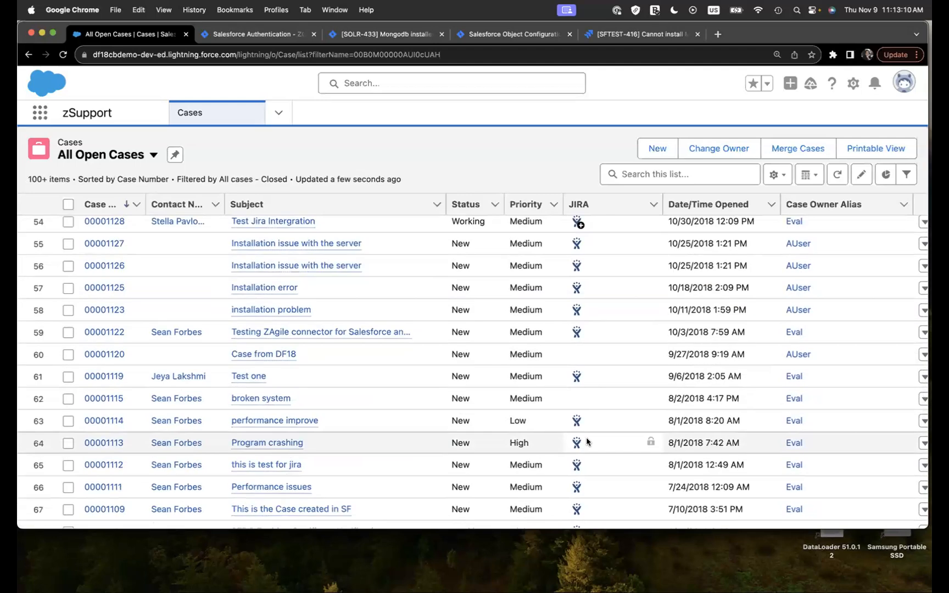
pyautogui.scroll(-7, 586, 440)
pyautogui.scroll(-4, 586, 441)
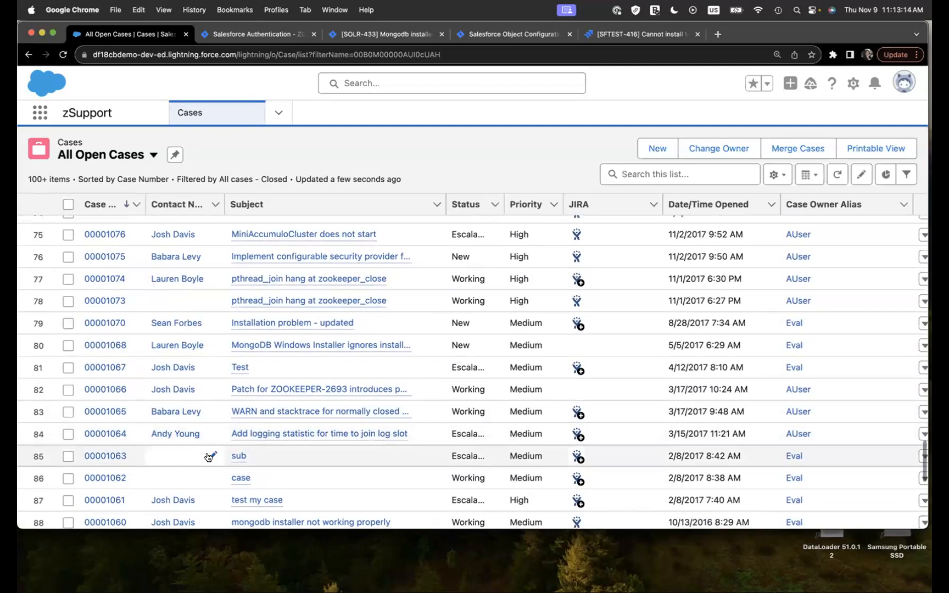
# - Open the case "MongoDB Windows Installer ignores installation path" and review its Details summary fields
pyautogui.click(101, 346)
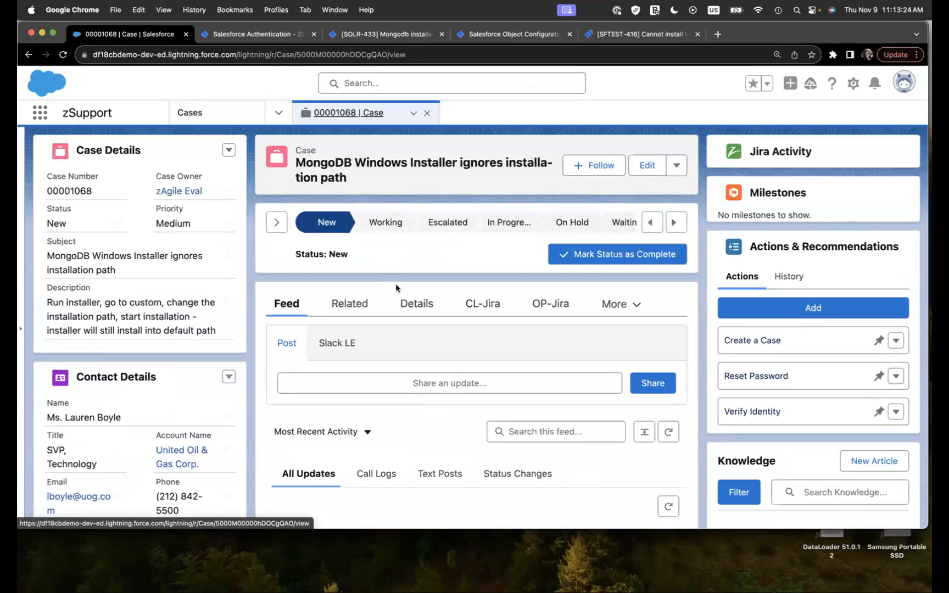
pyautogui.click(418, 304)
pyautogui.scroll(-5, 494, 384)
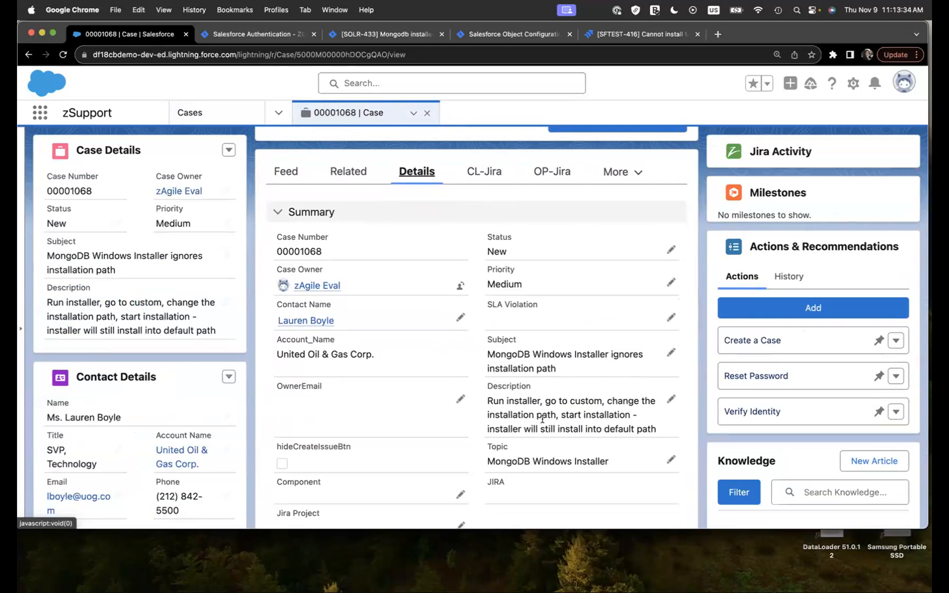
pyautogui.scroll(1, 541, 419)
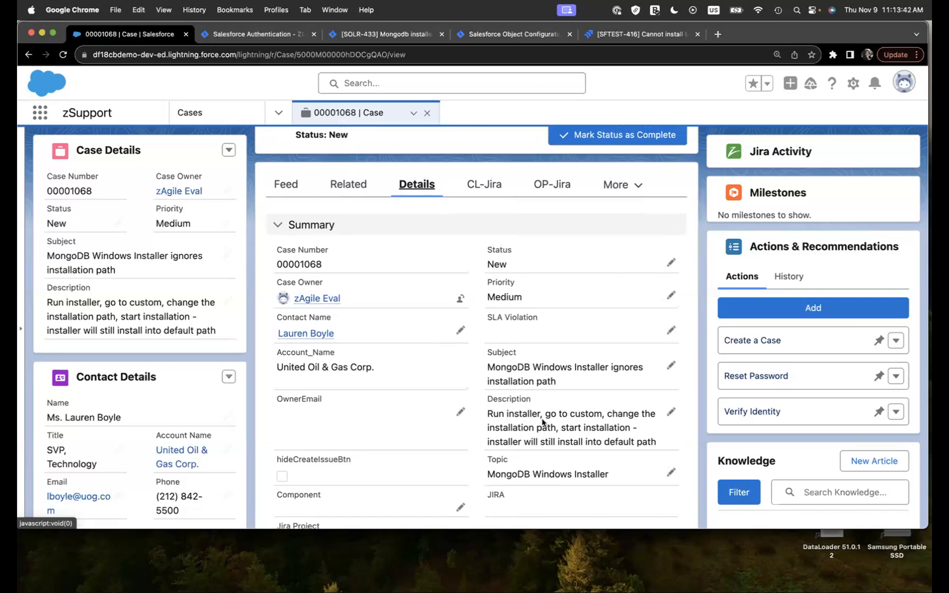
pyautogui.scroll(-1, 542, 422)
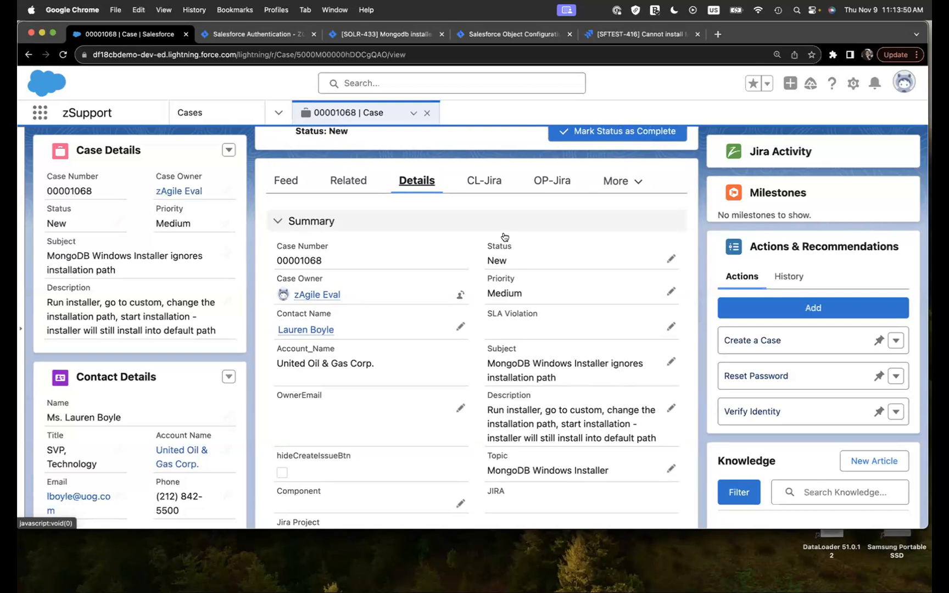
# - Search Jira for "mongodb installer" from the case's CL-Jira section and widen the Key column of the results
pyautogui.click(483, 180)
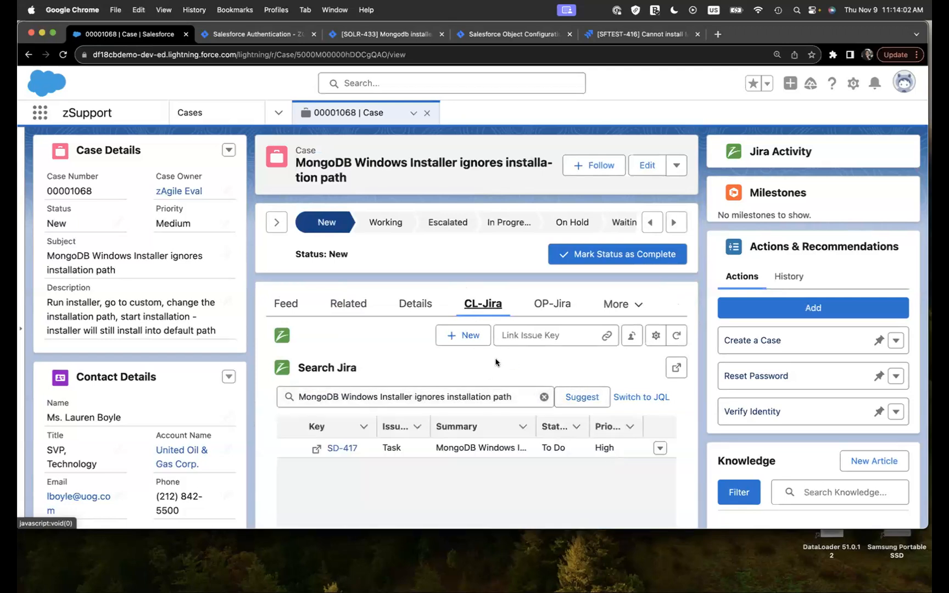
pyautogui.scroll(-2, 483, 362)
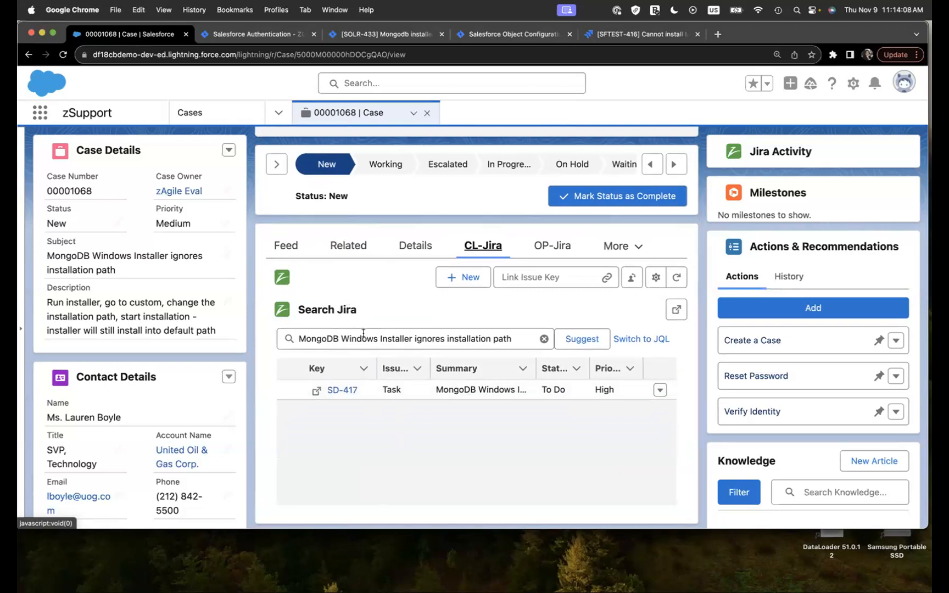
pyautogui.moveTo(338, 338); pyautogui.dragTo(357, 339)
pyautogui.click(394, 338)
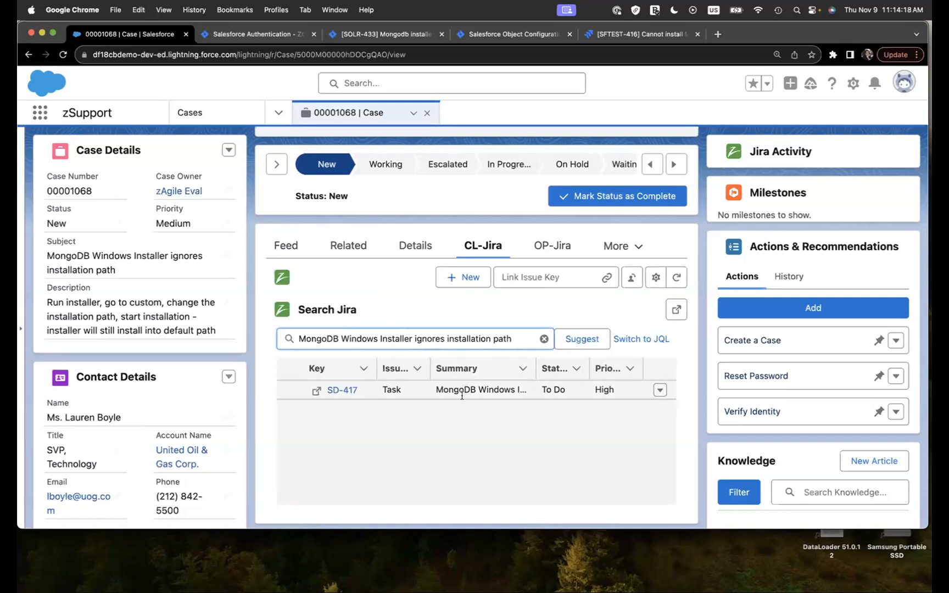
pyautogui.tripleClick(415, 336)
pyautogui.write('mo')
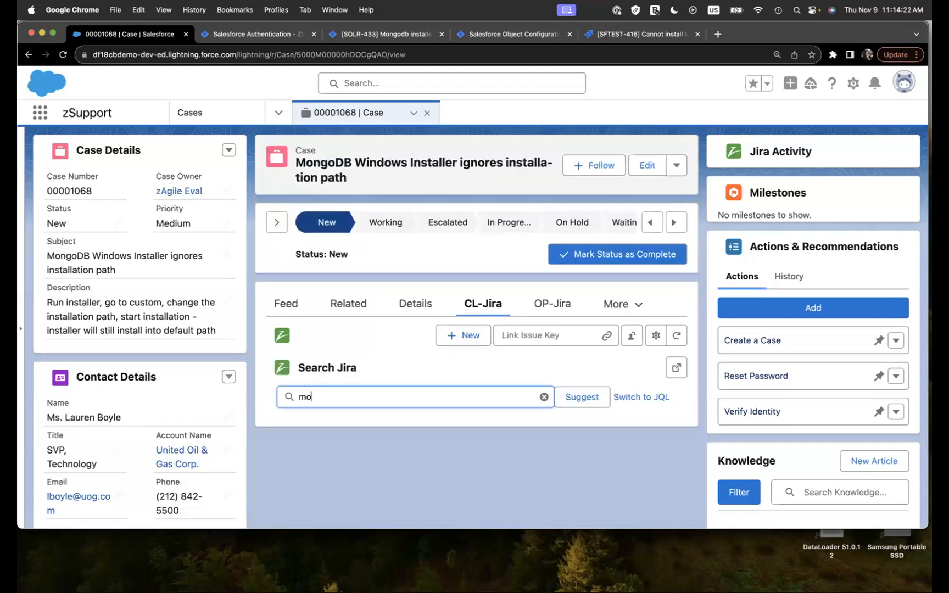
pyautogui.write('ngodb installer')
pyautogui.press('Return')
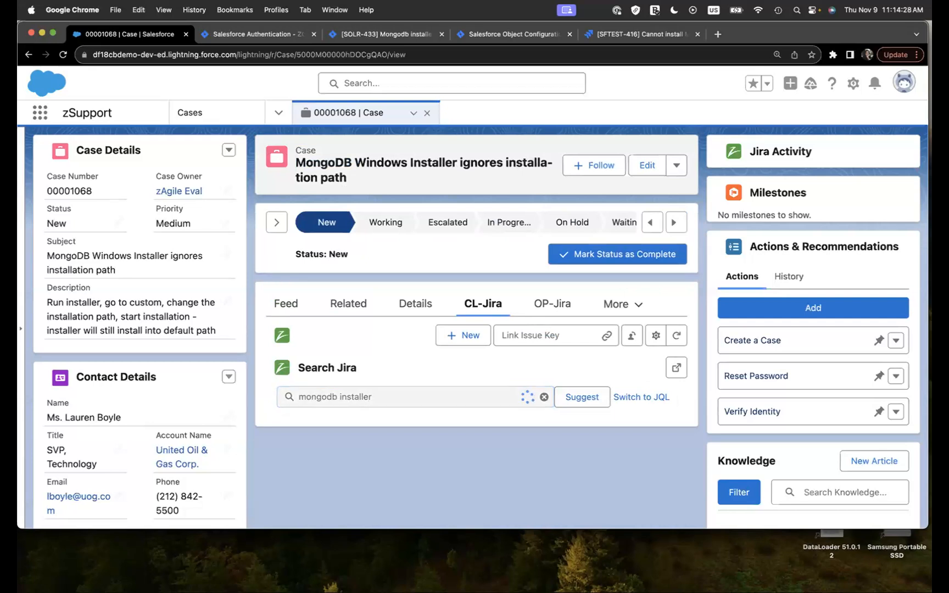
pyautogui.scroll(-3, 409, 356)
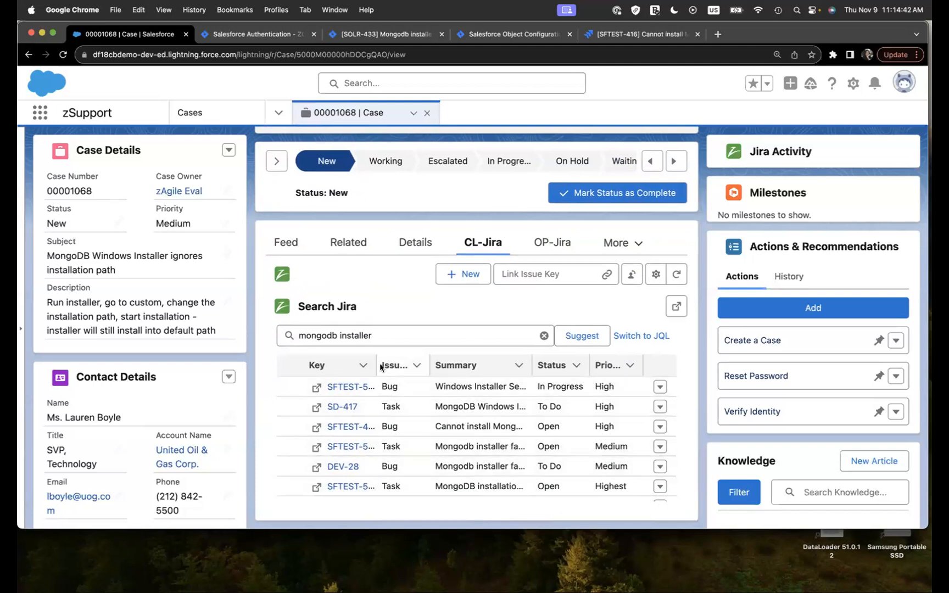
pyautogui.moveTo(375, 365); pyautogui.dragTo(414, 366)
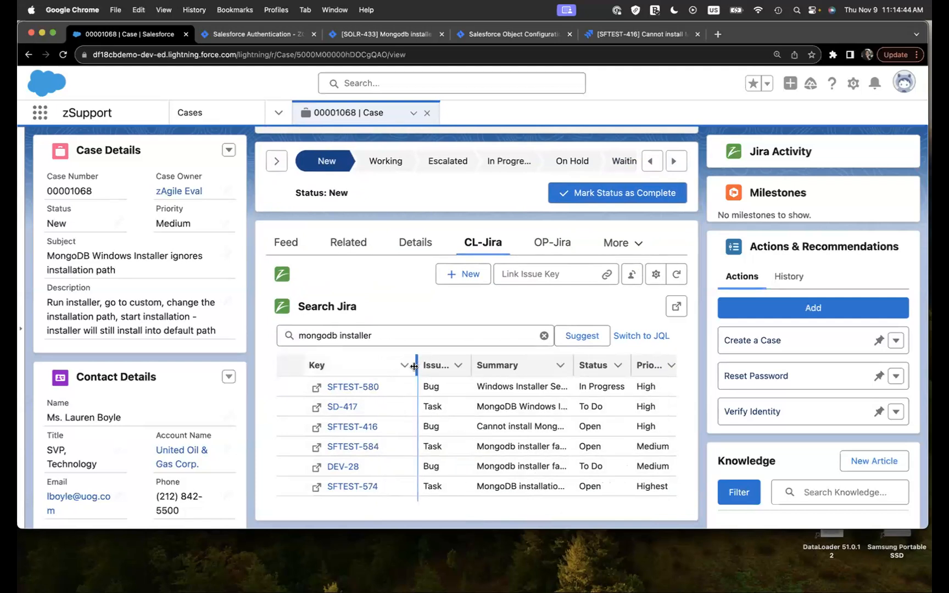
# - Open Jira issue SD-417 from the search results, review its issue details, and close it
pyautogui.click(341, 406)
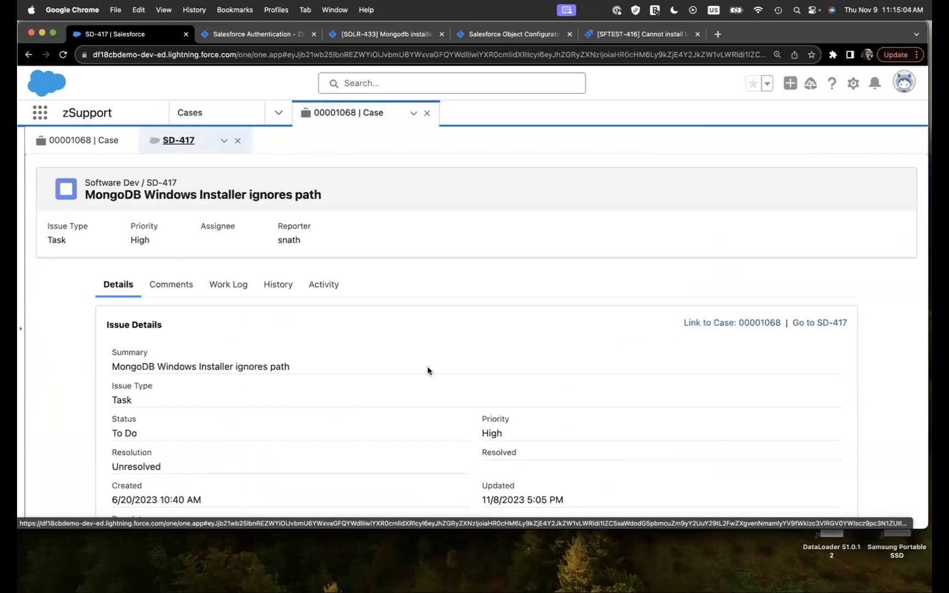
pyautogui.scroll(-2, 426, 363)
pyautogui.scroll(-5, 426, 363)
pyautogui.scroll(-8, 427, 364)
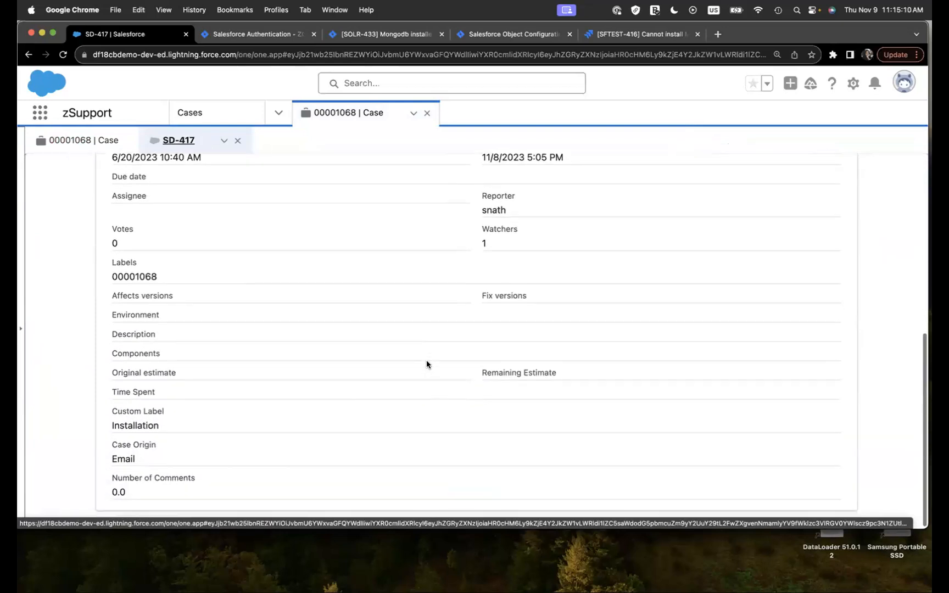
pyautogui.scroll(8, 425, 368)
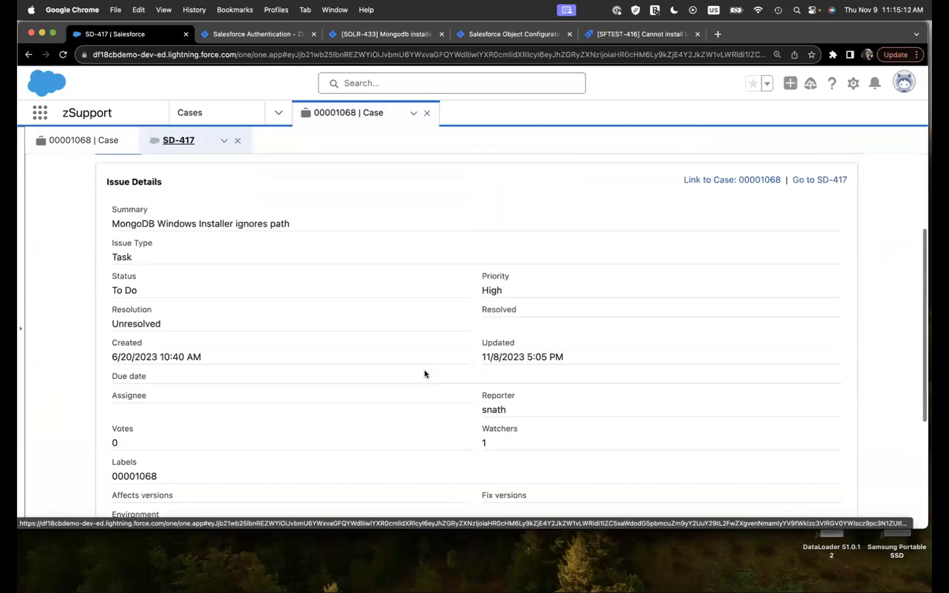
pyautogui.scroll(5, 424, 373)
pyautogui.scroll(-2, 290, 352)
pyautogui.scroll(2, 290, 350)
pyautogui.click(237, 142)
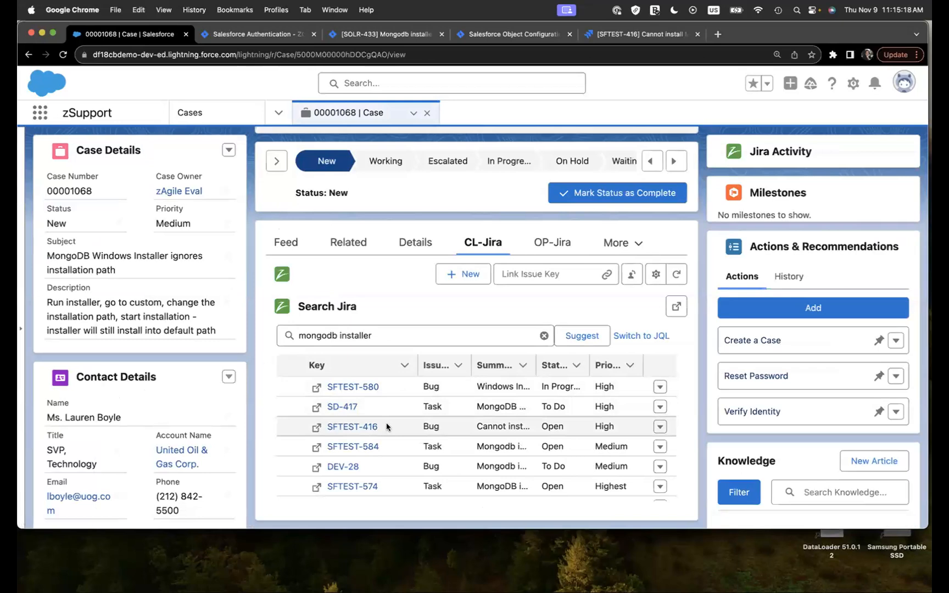
# - Open Jira issue SFTEST-416 from the search results and review its issue details, including the description and custom fields
pyautogui.click(345, 427)
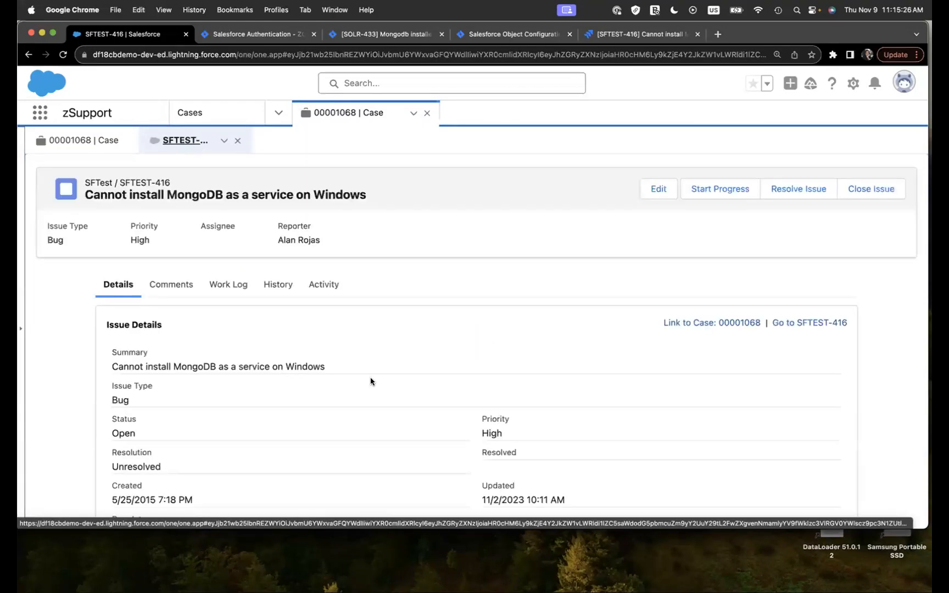
pyautogui.scroll(-8, 372, 417)
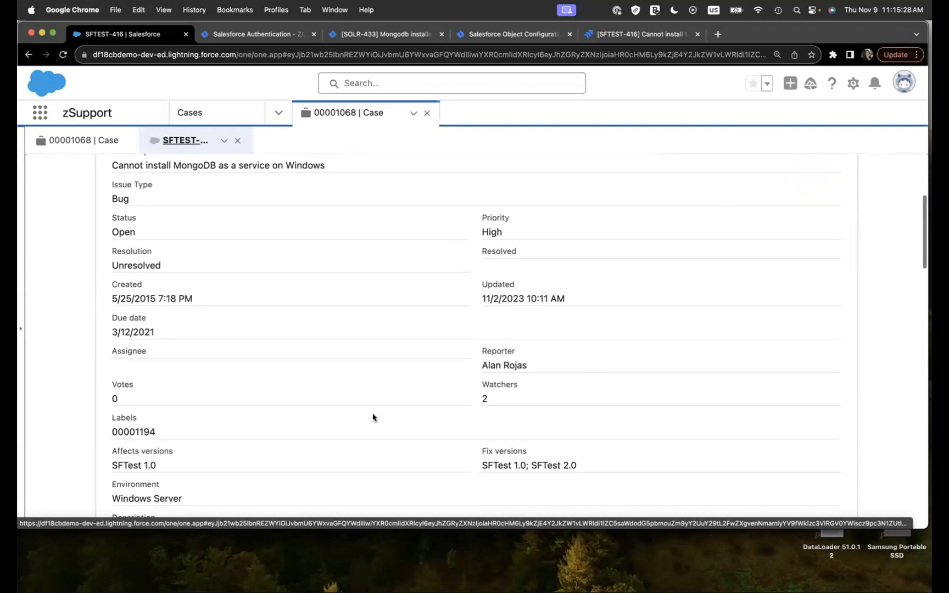
pyautogui.scroll(-5, 373, 417)
pyautogui.scroll(-5, 372, 417)
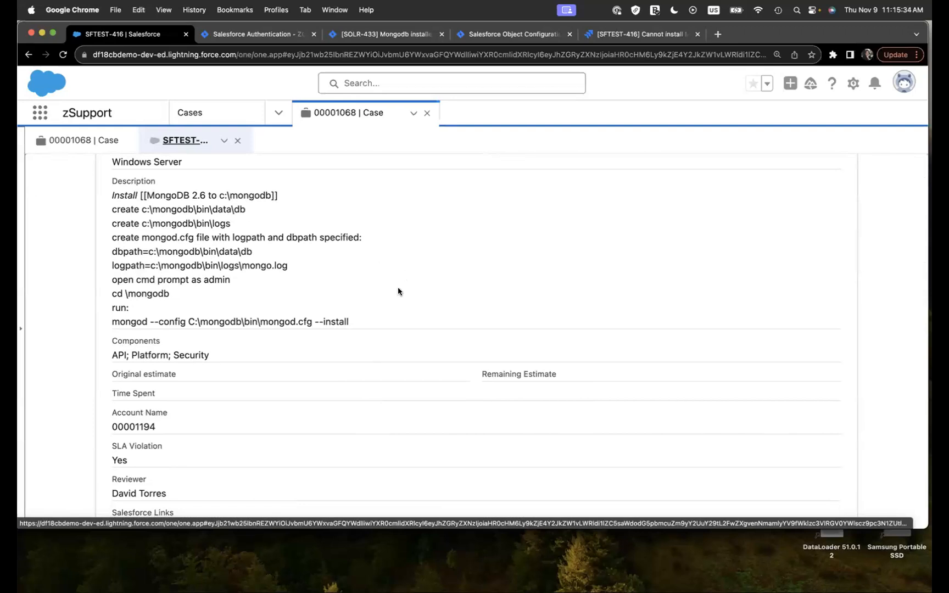
pyautogui.scroll(-5, 394, 349)
pyautogui.scroll(-3, 394, 349)
pyautogui.scroll(-4, 394, 350)
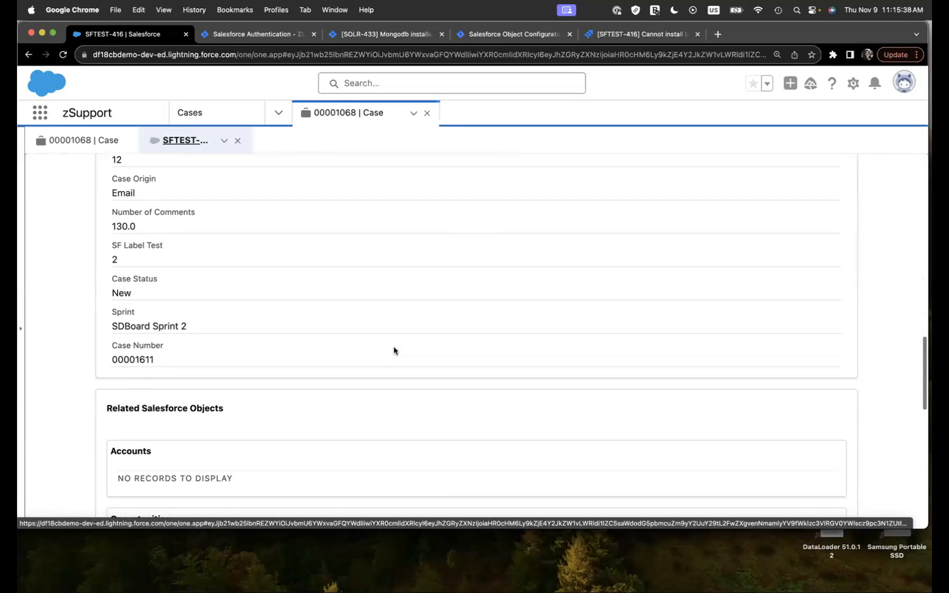
# - Examine the Related Salesforce Objects of SFTEST-416, including its opportunities, PDRs, solutions and cases
pyautogui.scroll(-8, 394, 350)
pyautogui.scroll(-3, 393, 349)
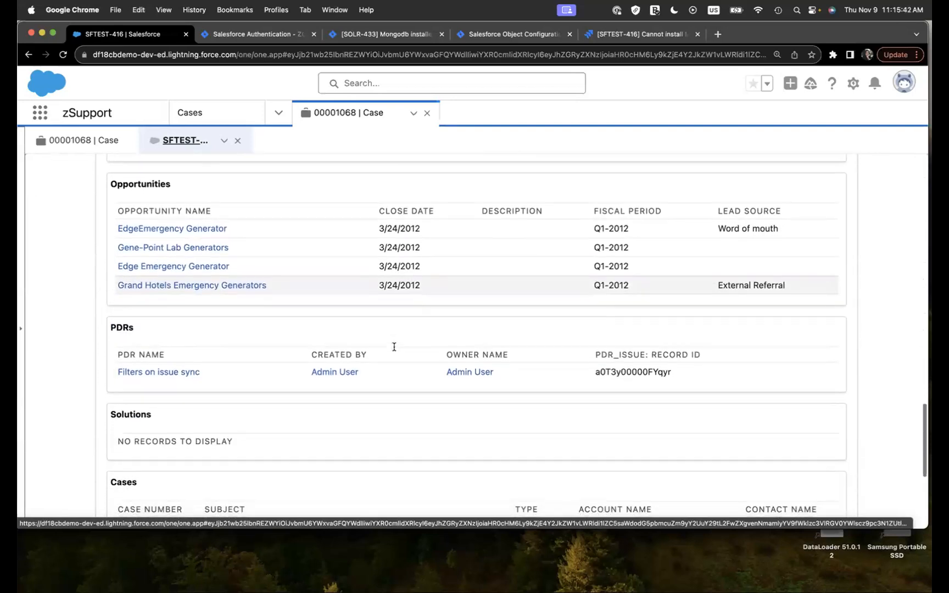
pyautogui.scroll(-1, 393, 346)
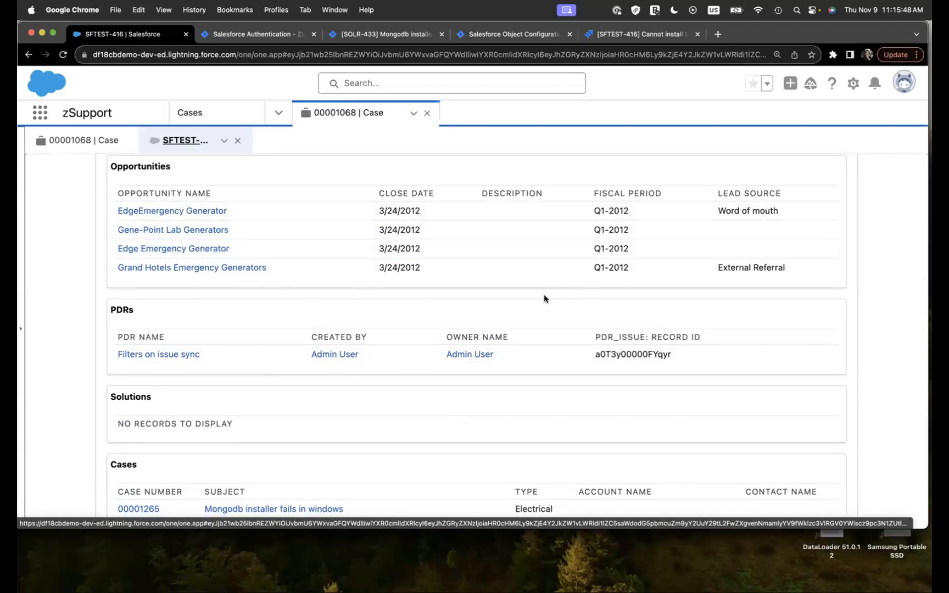
pyautogui.scroll(-2, 520, 310)
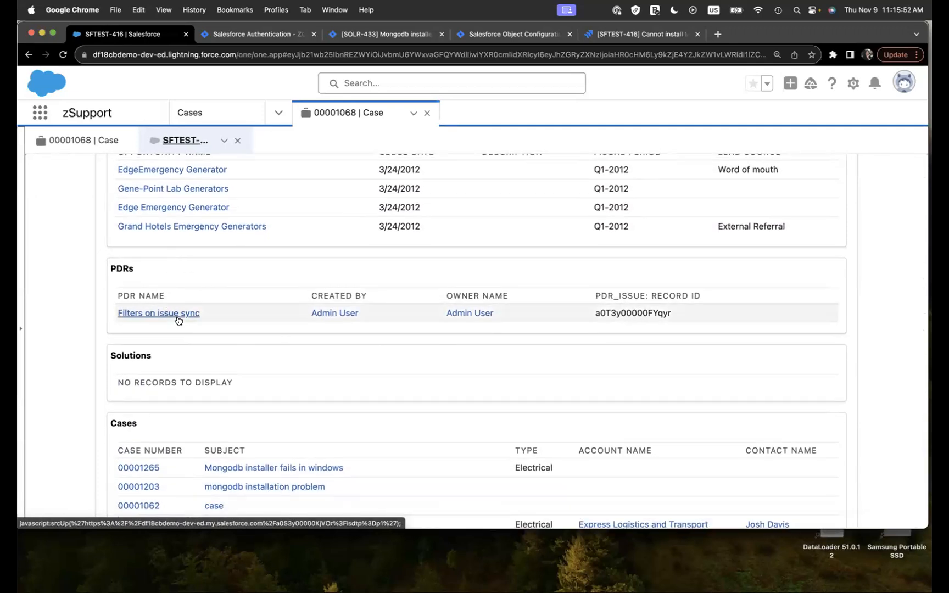
pyautogui.scroll(-5, 556, 330)
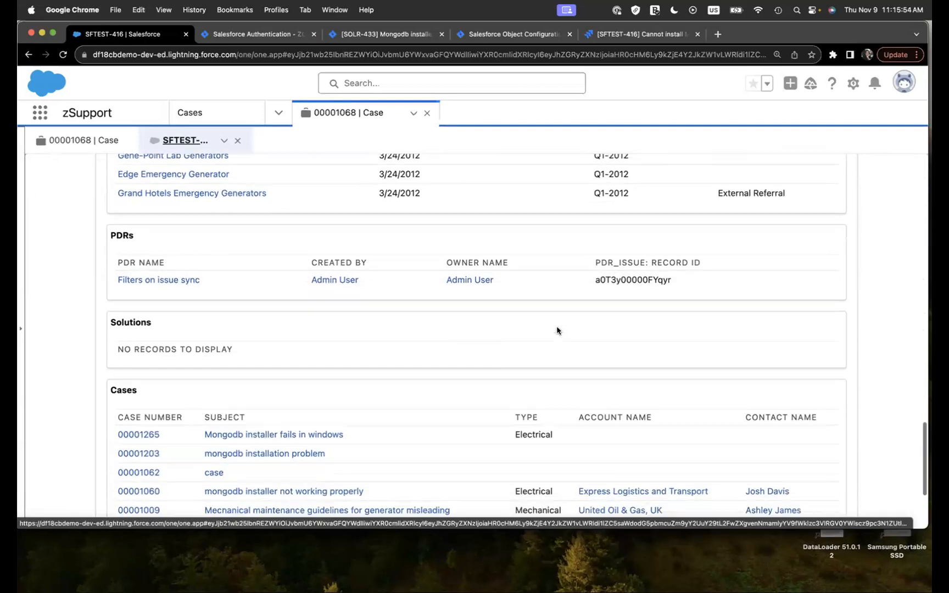
pyautogui.scroll(-1, 556, 330)
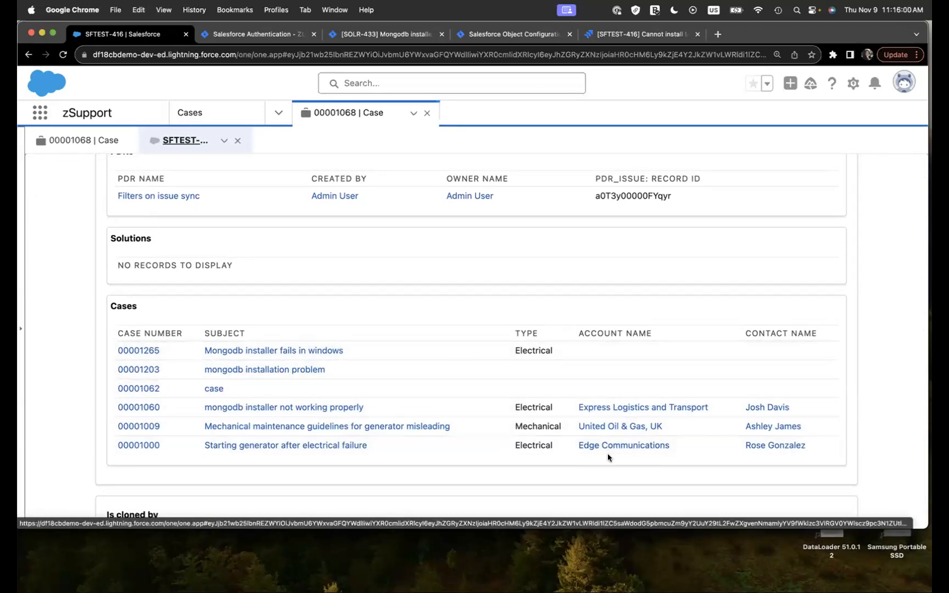
pyautogui.scroll(-2, 611, 462)
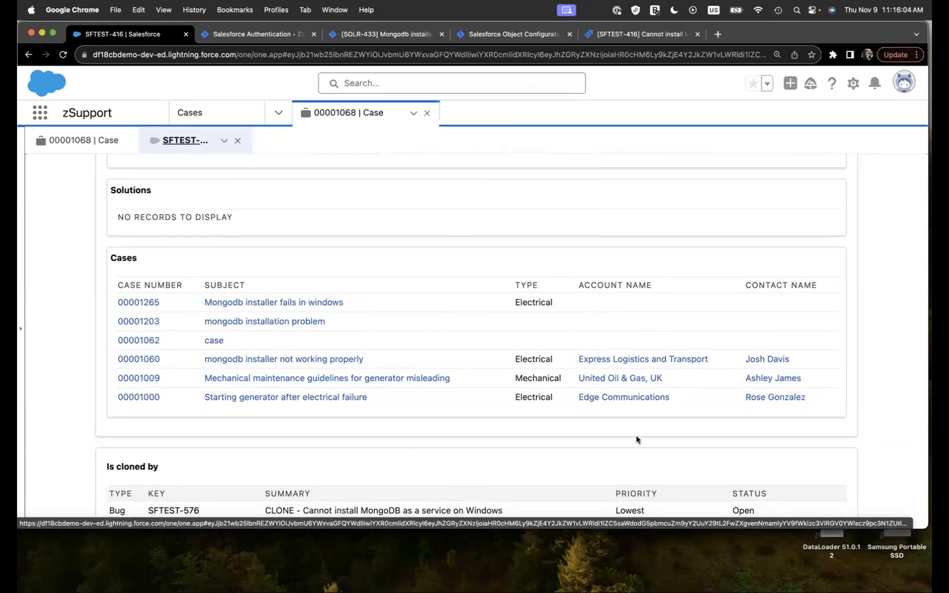
pyautogui.scroll(-1, 635, 440)
pyautogui.scroll(1, 636, 439)
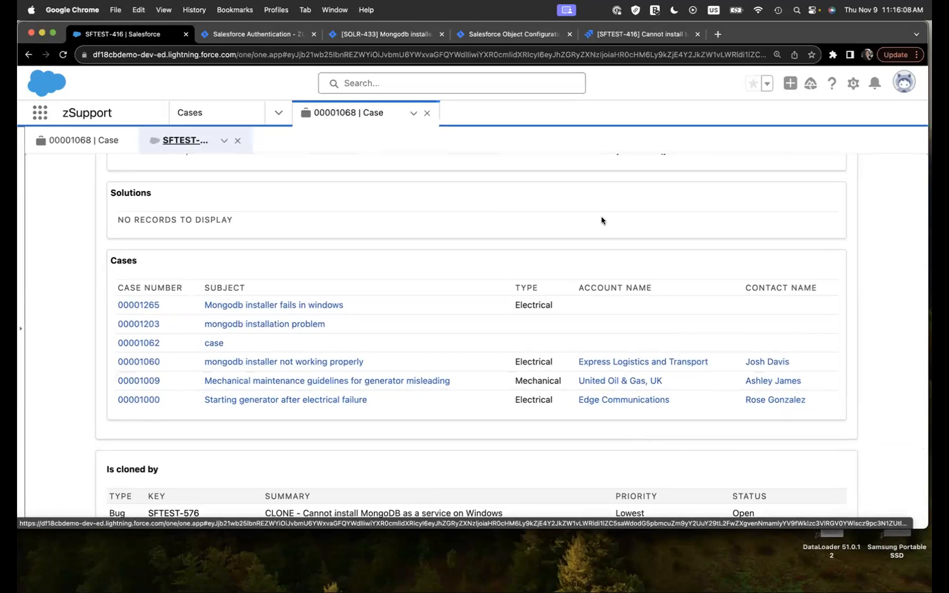
# - Link issue SFTEST-416 to the current case, then return to the case and reload its page
pyautogui.scroll(8, 602, 220)
pyautogui.scroll(15, 602, 219)
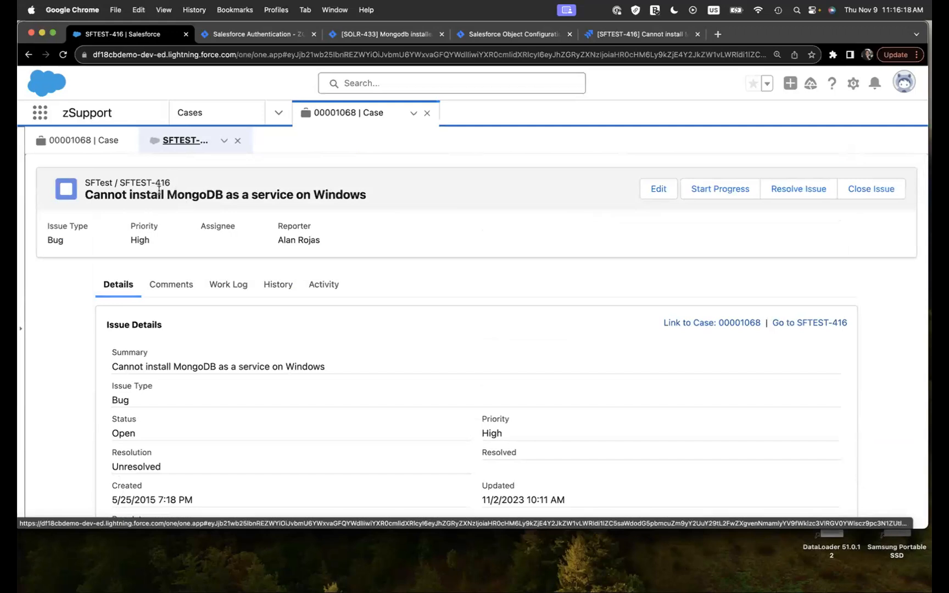
pyautogui.click(723, 323)
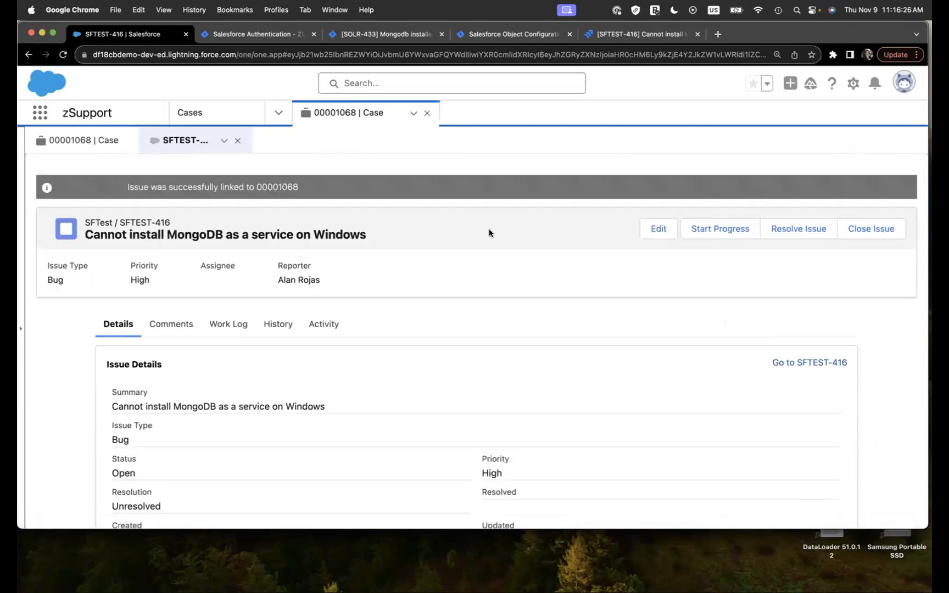
pyautogui.click(237, 140)
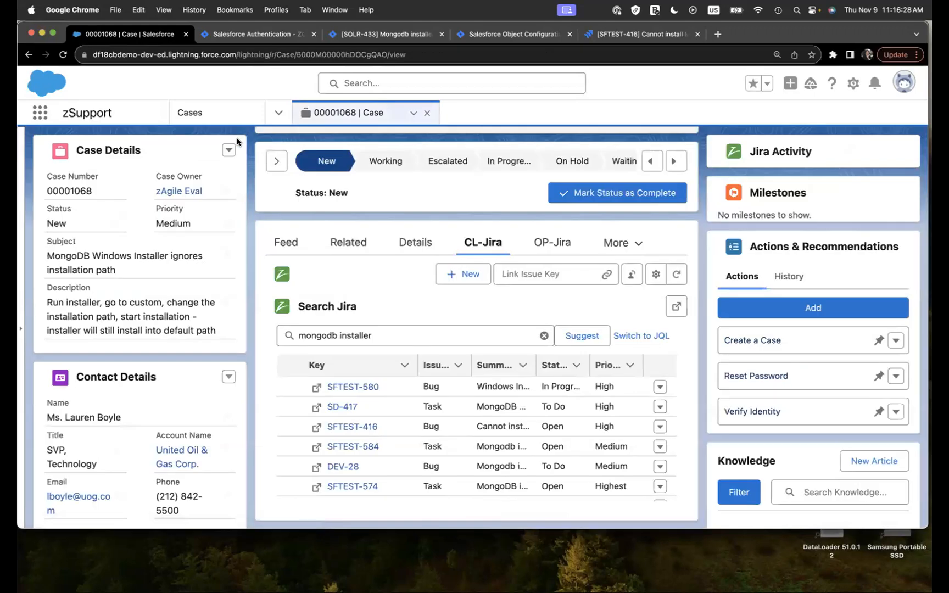
pyautogui.click(59, 55)
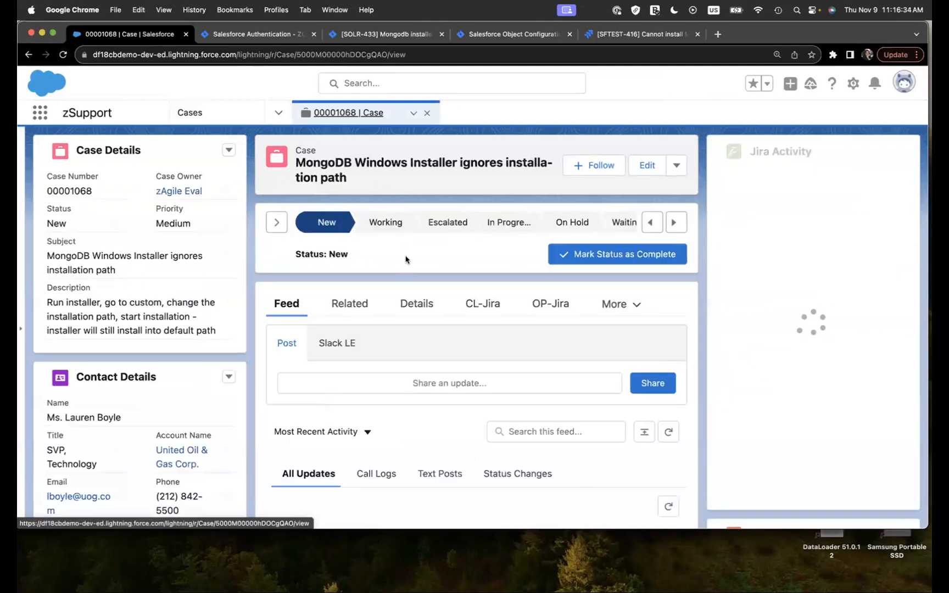
# - Open the case's linked Jira issues and examine the SFTEST-416 row, including its status, age, type, priority, reviewer and SLA columns
pyautogui.click(486, 305)
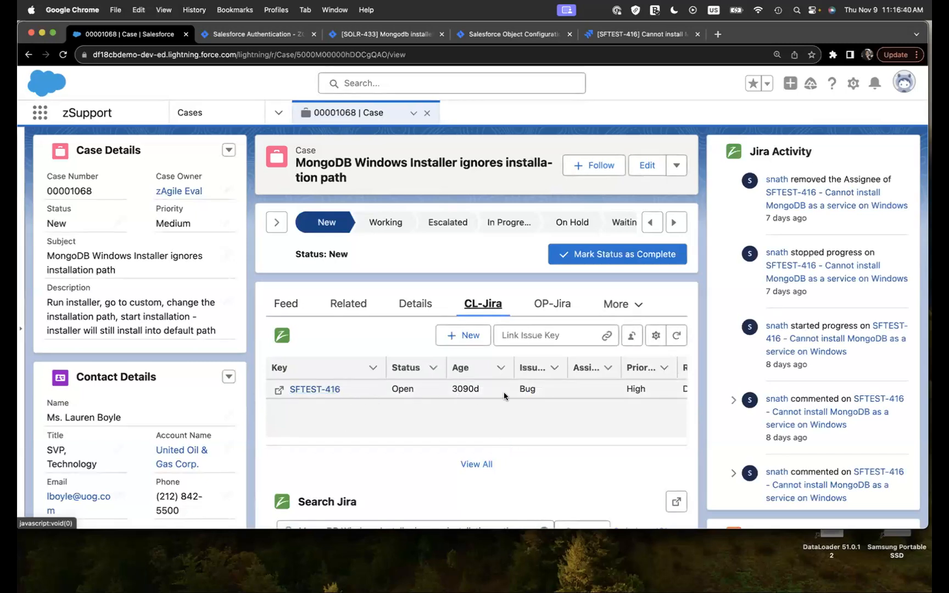
pyautogui.hscroll(5, 635, 410)
pyautogui.hscroll(5, 635, 411)
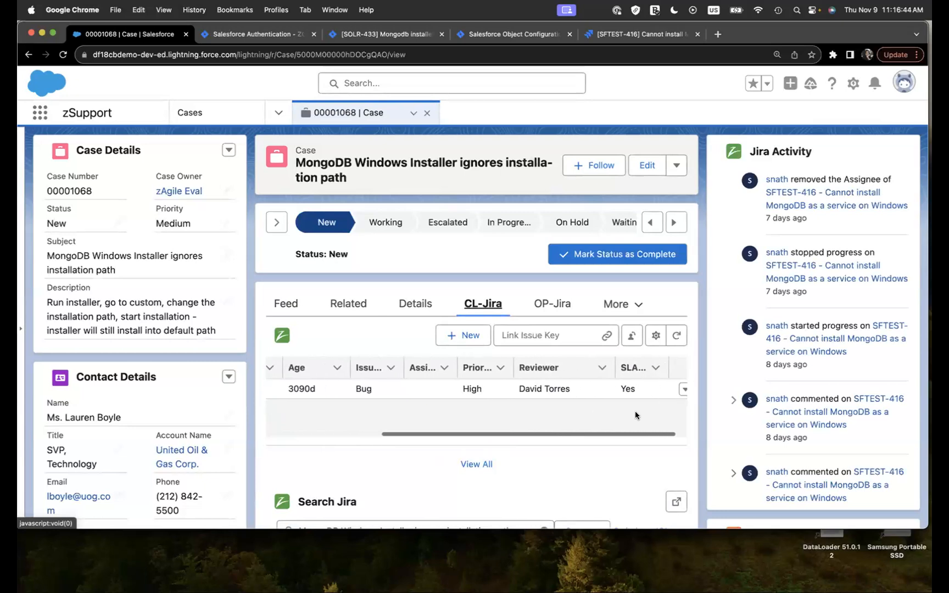
pyautogui.hscroll(-10, 634, 411)
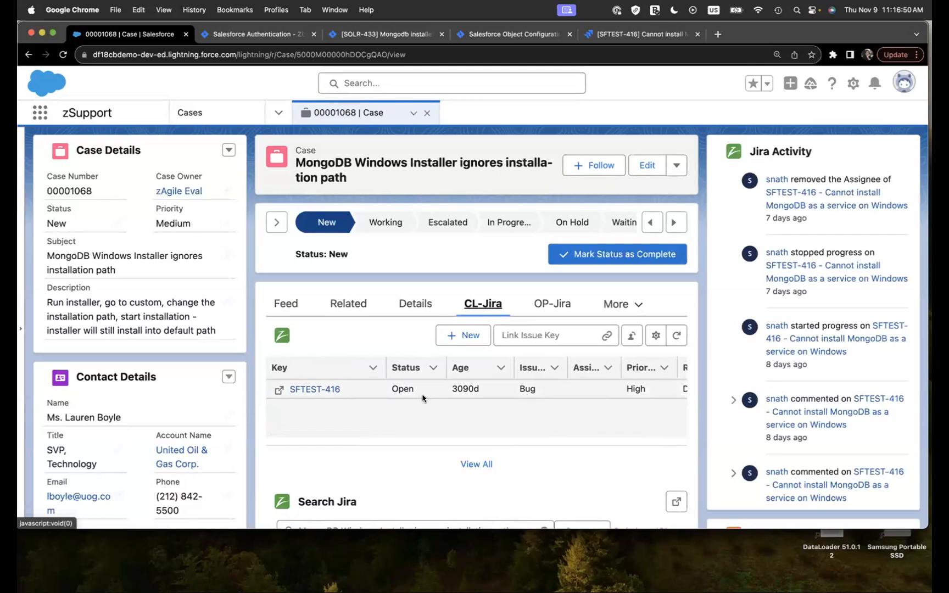
pyautogui.hscroll(3, 467, 404)
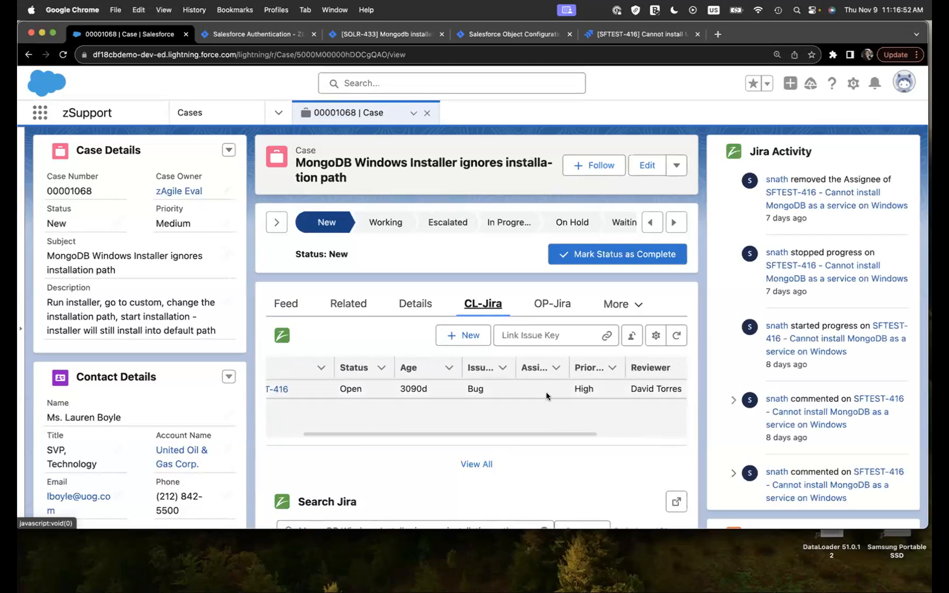
pyautogui.hscroll(-3, 546, 410)
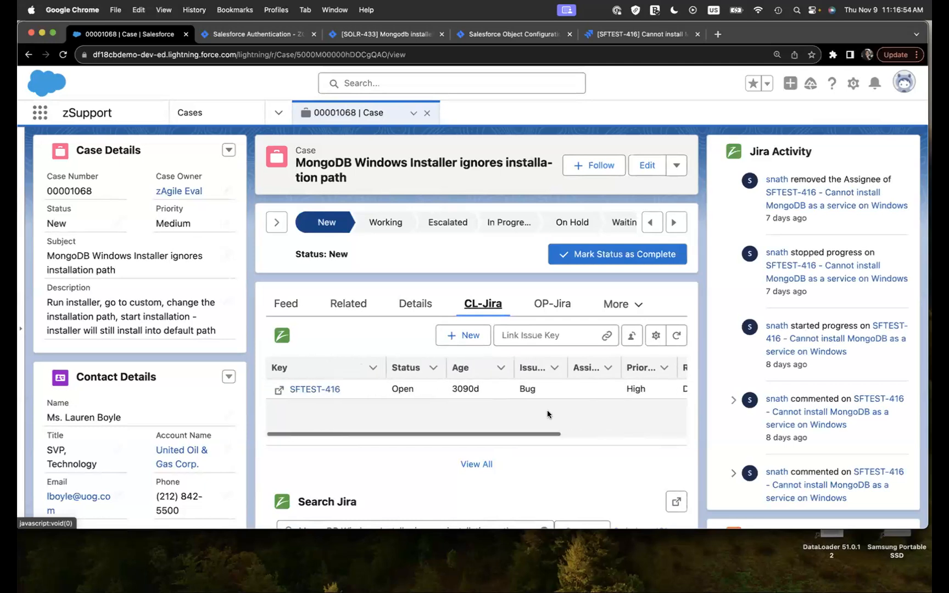
pyautogui.scroll(-3, 547, 410)
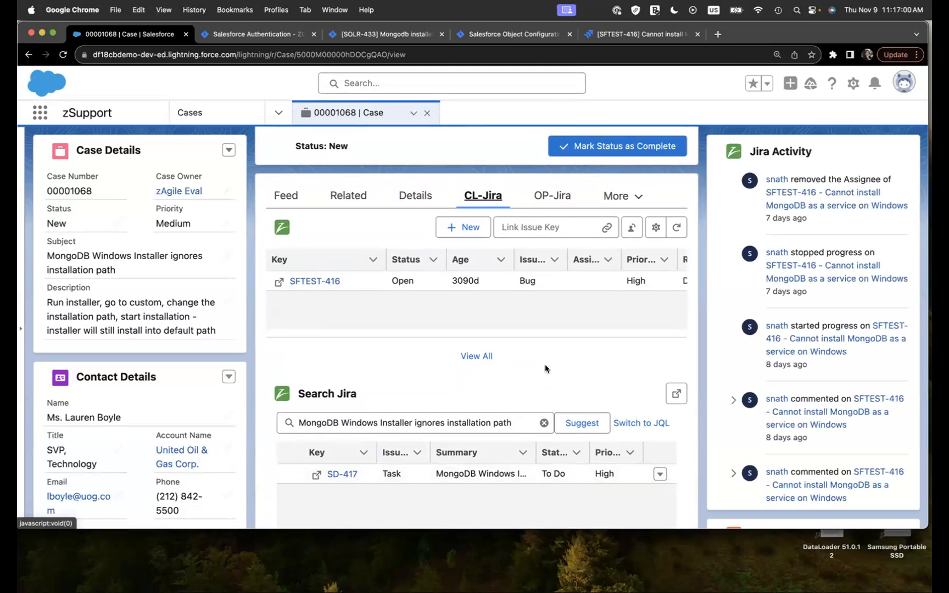
pyautogui.scroll(3, 548, 368)
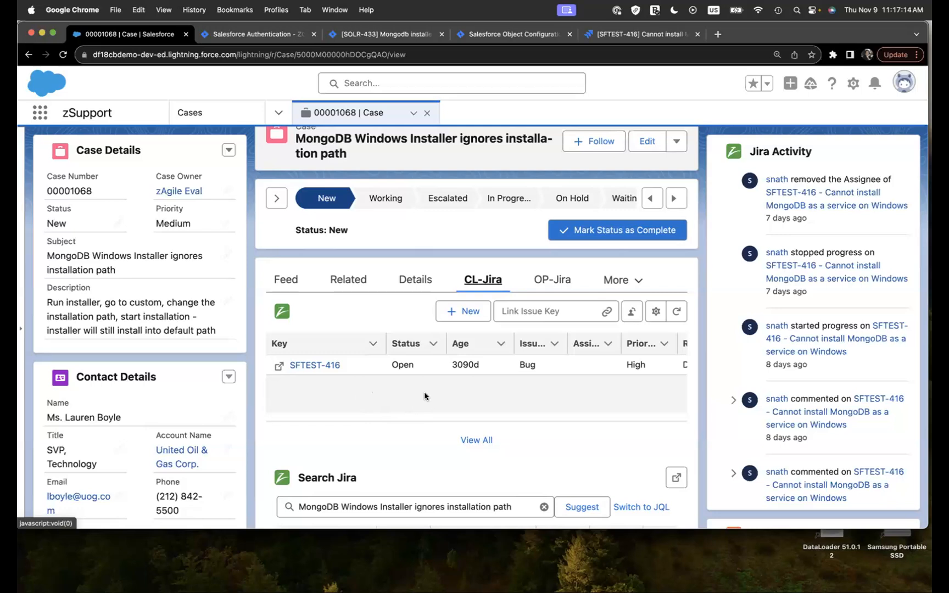
pyautogui.scroll(1, 423, 395)
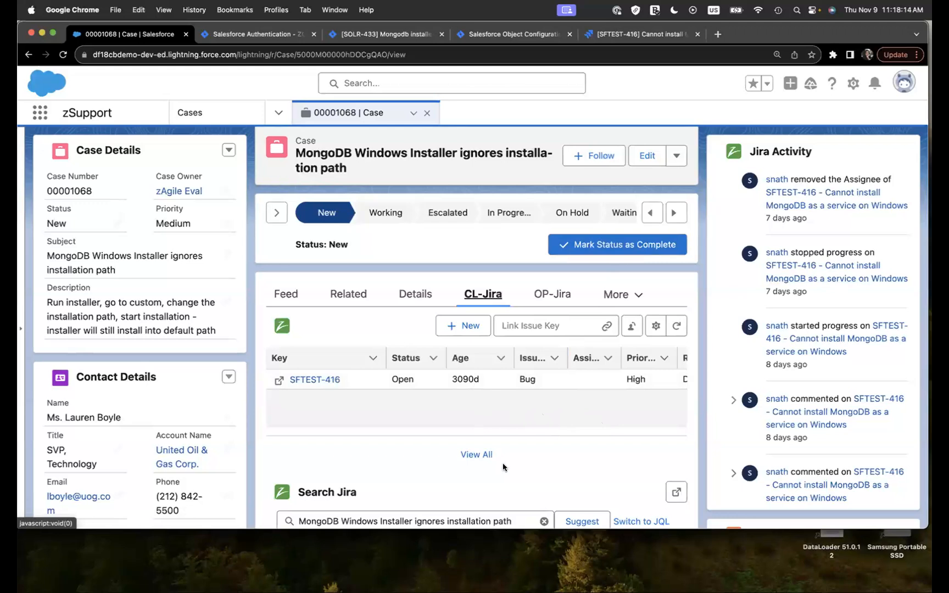
pyautogui.scroll(-2, 528, 455)
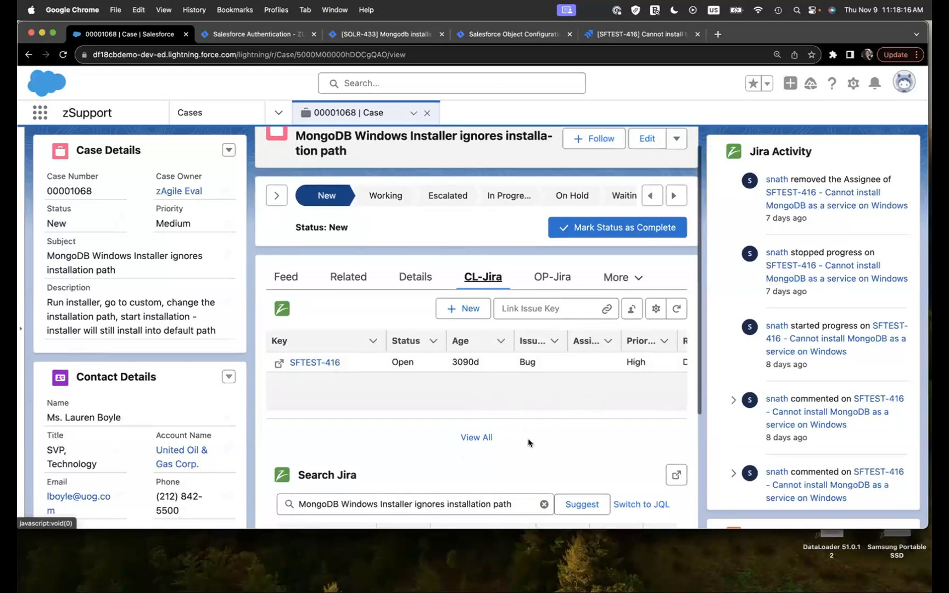
pyautogui.scroll(2, 528, 442)
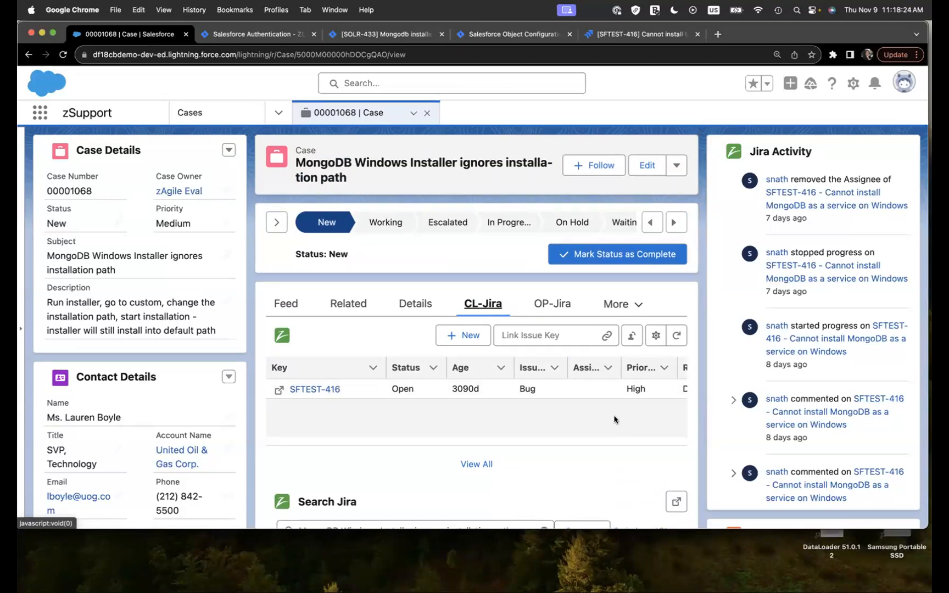
# - Add the comment "please let us know when this is planned" to linked issue SFTEST-416, inserting the word "fix", and save it
pyautogui.hscroll(3, 644, 414)
pyautogui.hscroll(3, 643, 413)
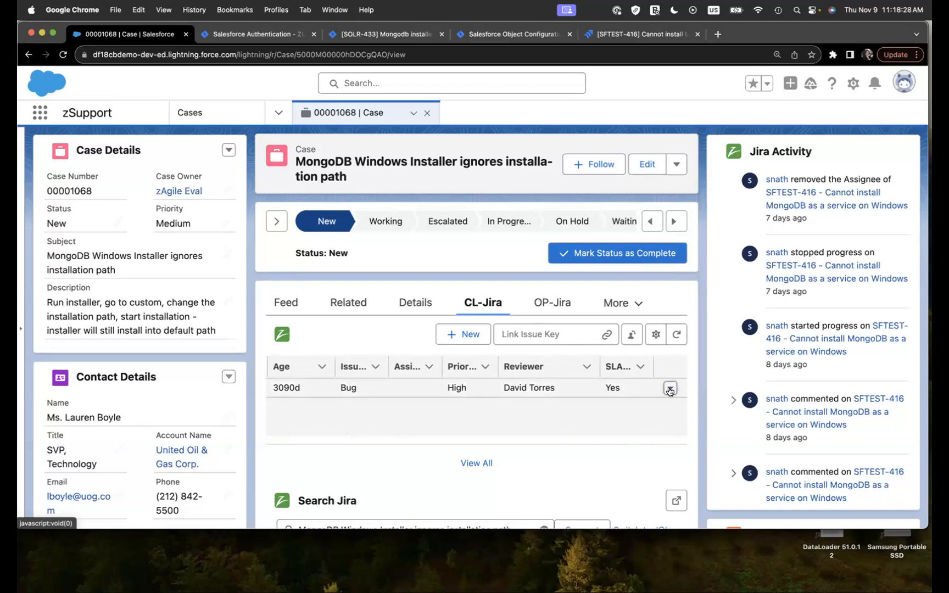
pyautogui.click(669, 389)
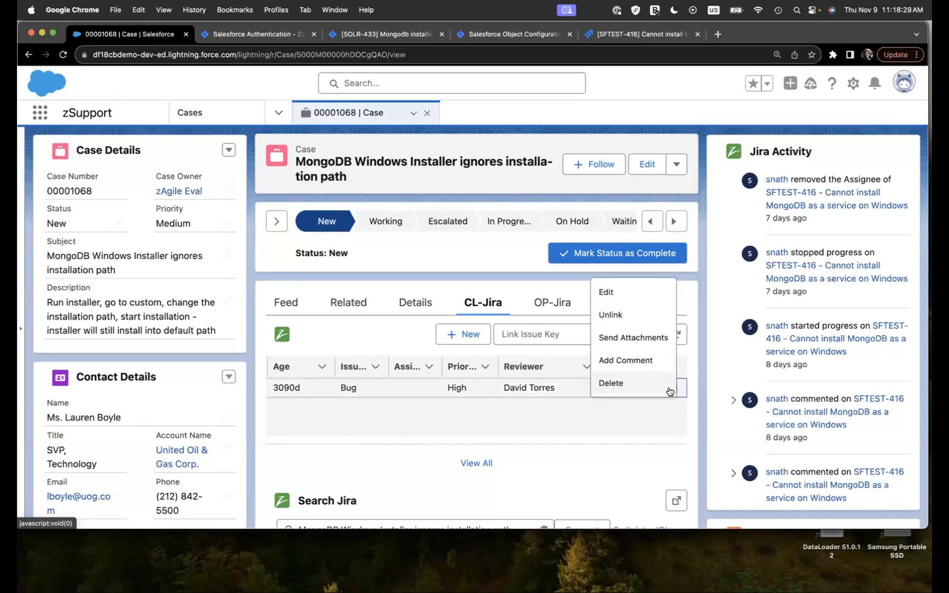
pyautogui.click(641, 363)
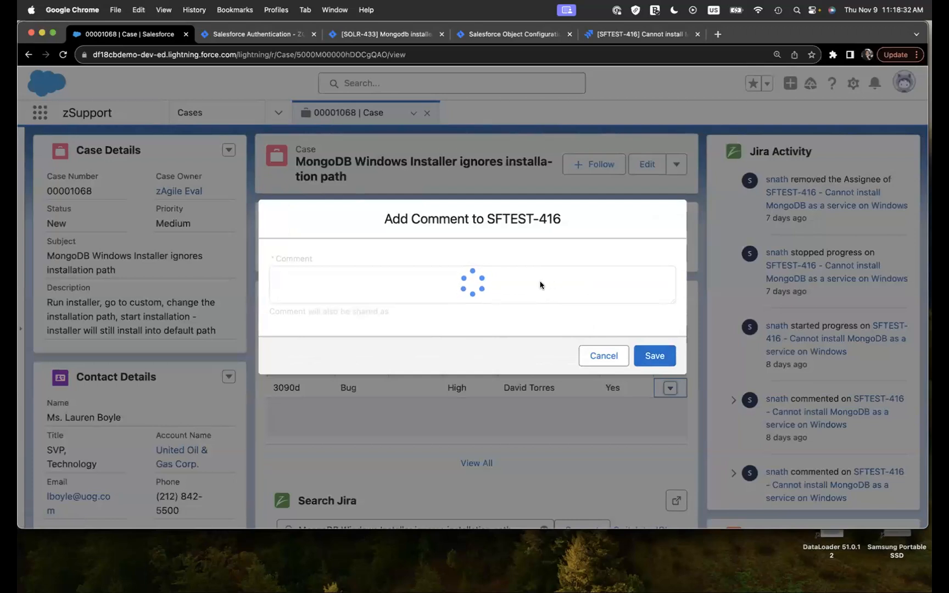
pyautogui.click(504, 282)
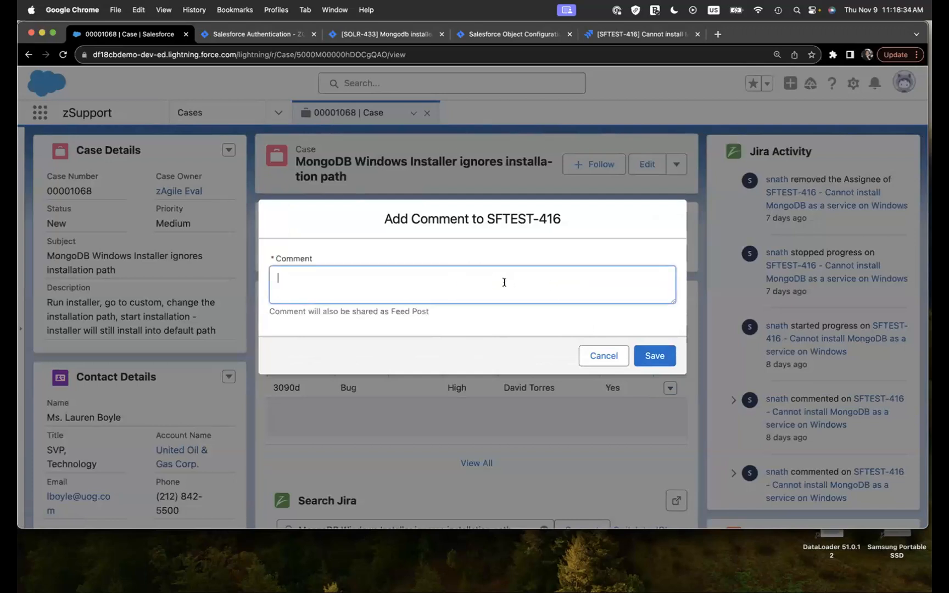
pyautogui.write('please let us know when this is planned')
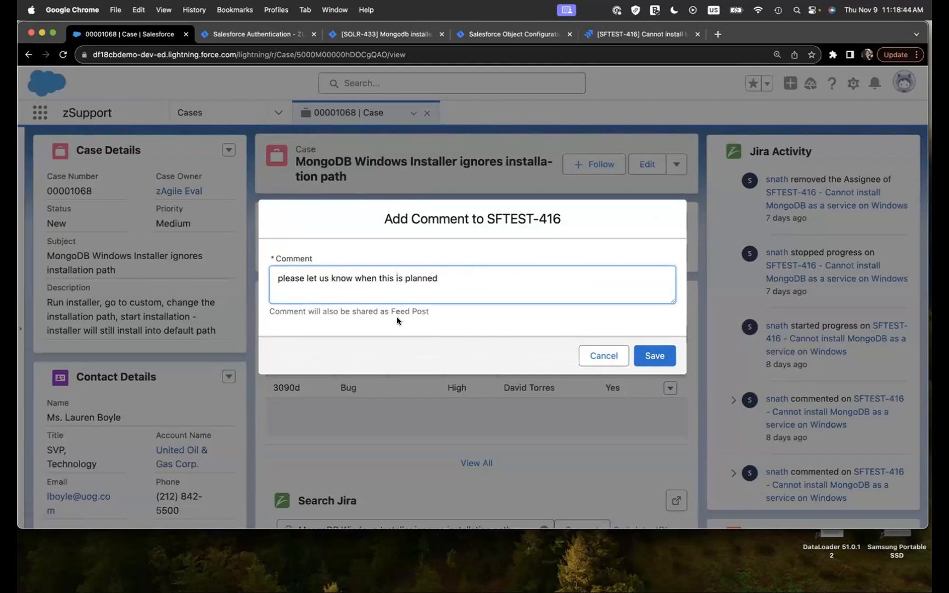
pyautogui.click(404, 279)
pyautogui.write('fix')
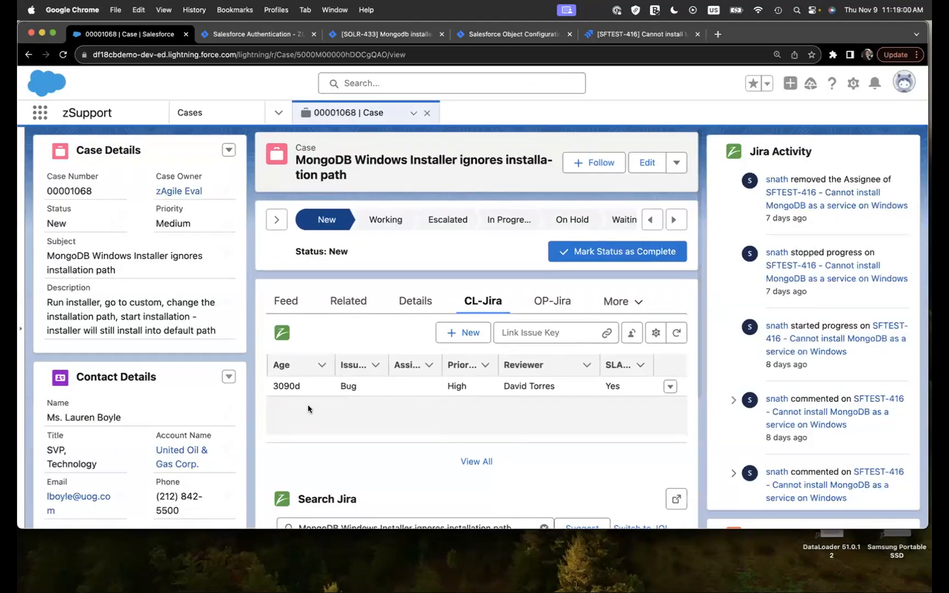
# - Open linked issue SFTEST-416 in Jira from the case's list of linked issues
pyautogui.hscroll(-5, 324, 390)
pyautogui.hscroll(-3, 330, 371)
pyautogui.hscroll(-5, 331, 374)
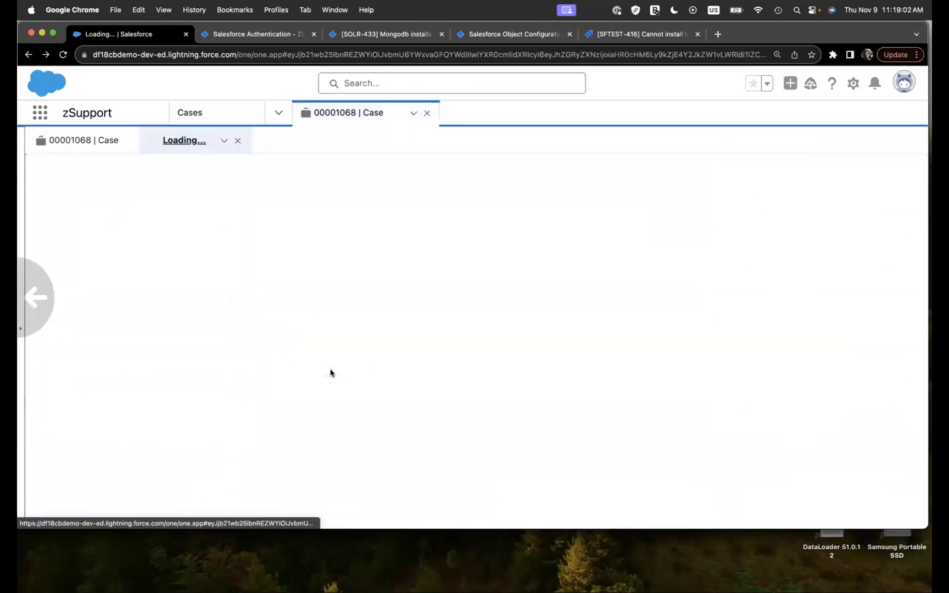
pyautogui.hscroll(5, 323, 375)
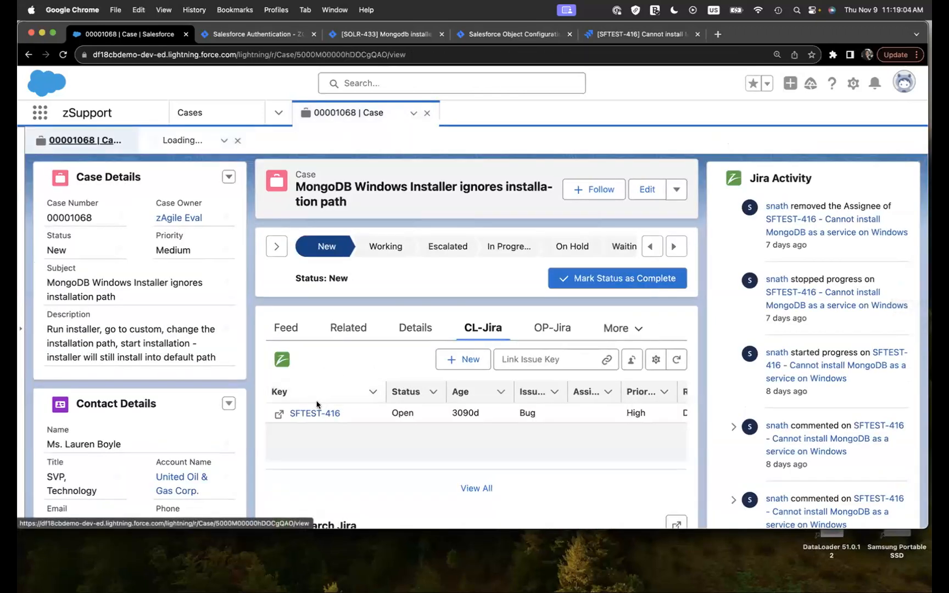
pyautogui.click(278, 416)
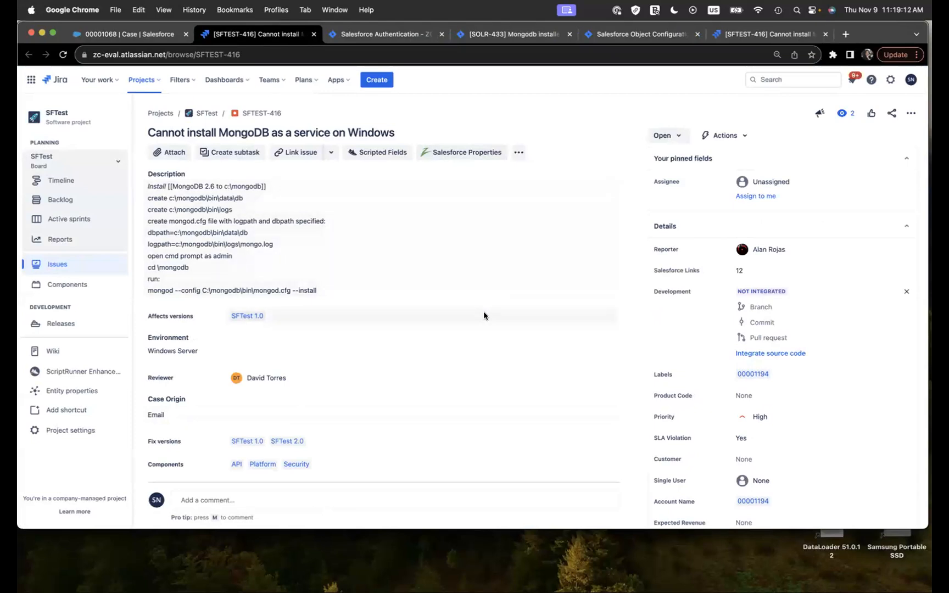
# - Examine the Salesforce Properties of SFTEST-416 in Jira, going through its linked opportunities, cases and PDR
pyautogui.scroll(-10, 480, 325)
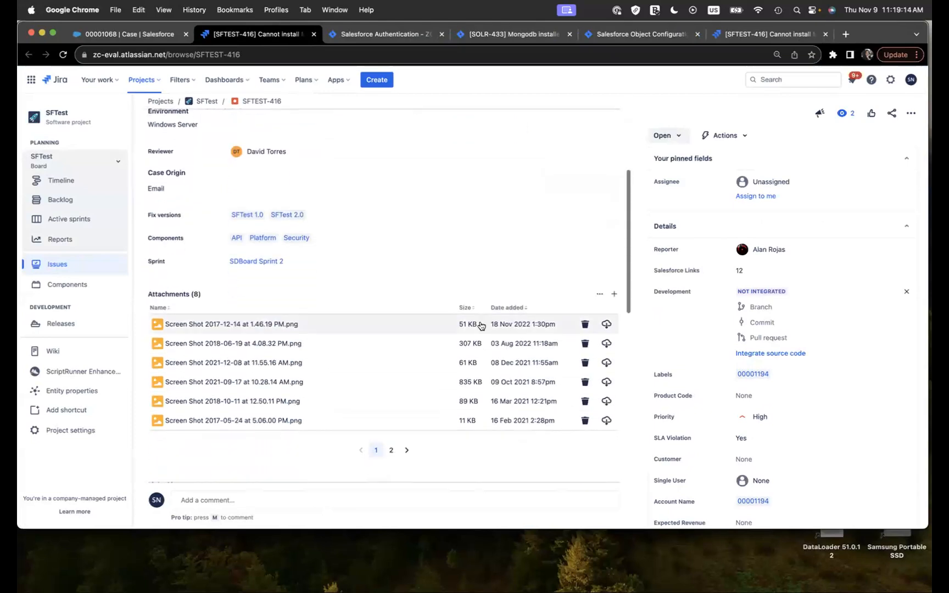
pyautogui.scroll(-7, 481, 325)
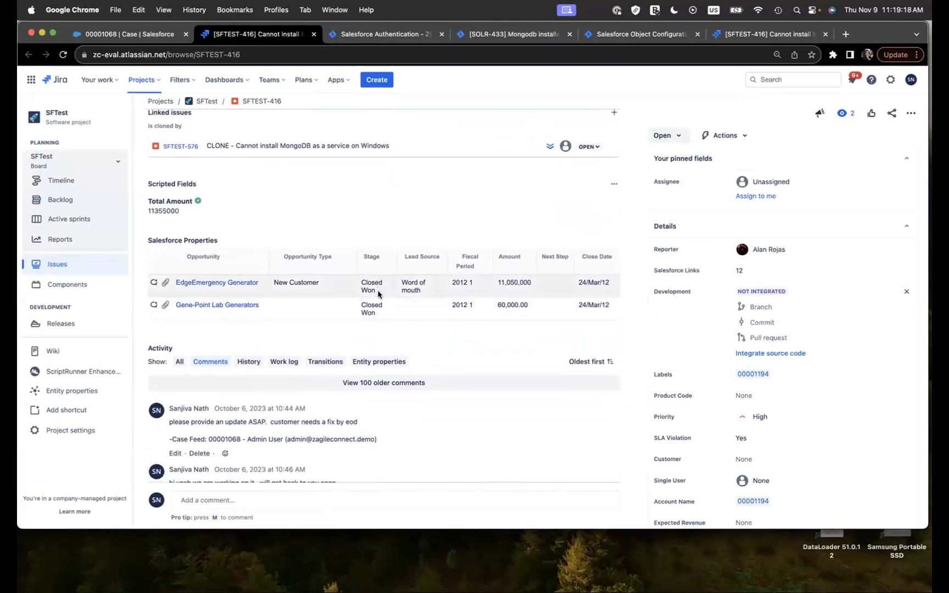
pyautogui.scroll(-2, 392, 312)
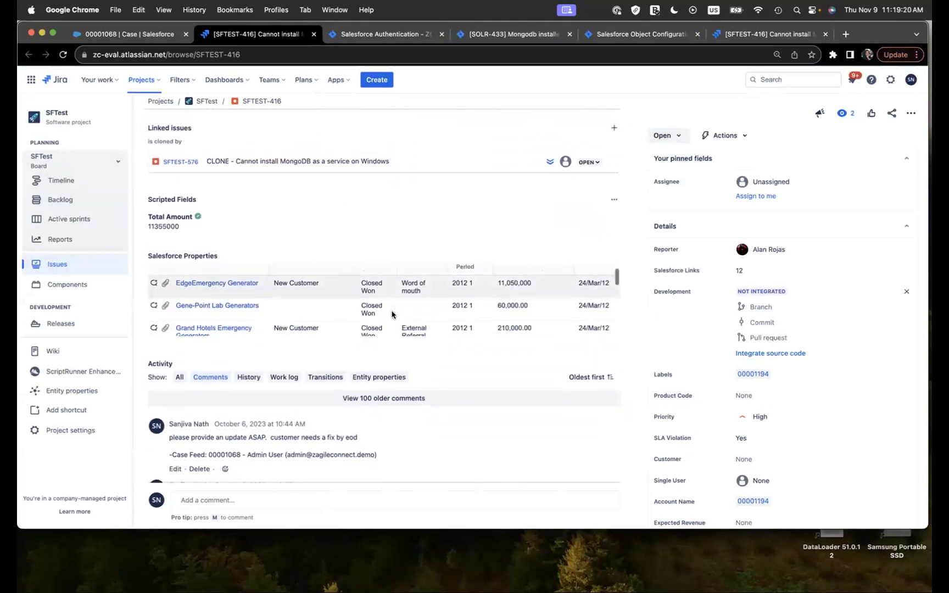
pyautogui.scroll(1, 391, 314)
pyautogui.scroll(-3, 392, 314)
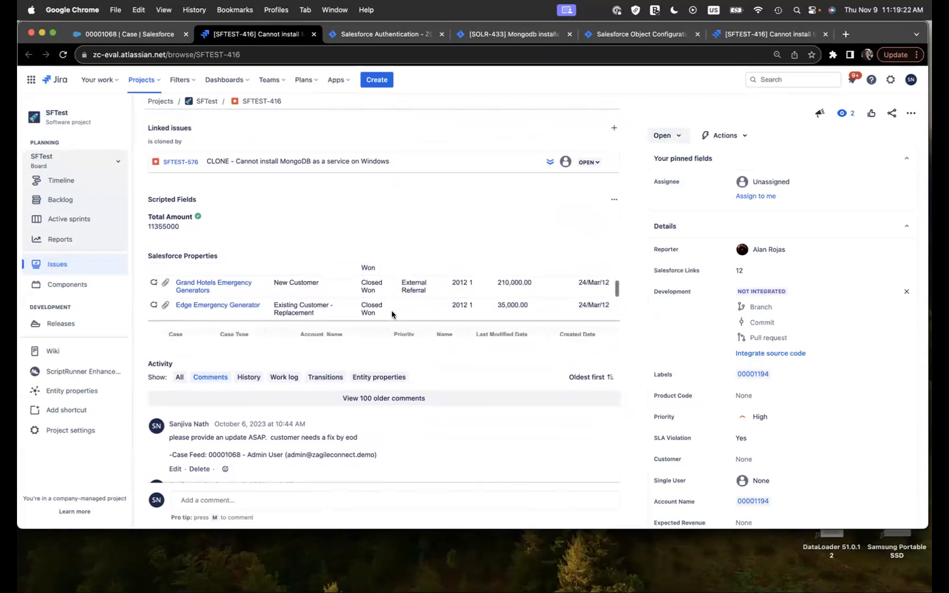
pyautogui.scroll(-3, 392, 314)
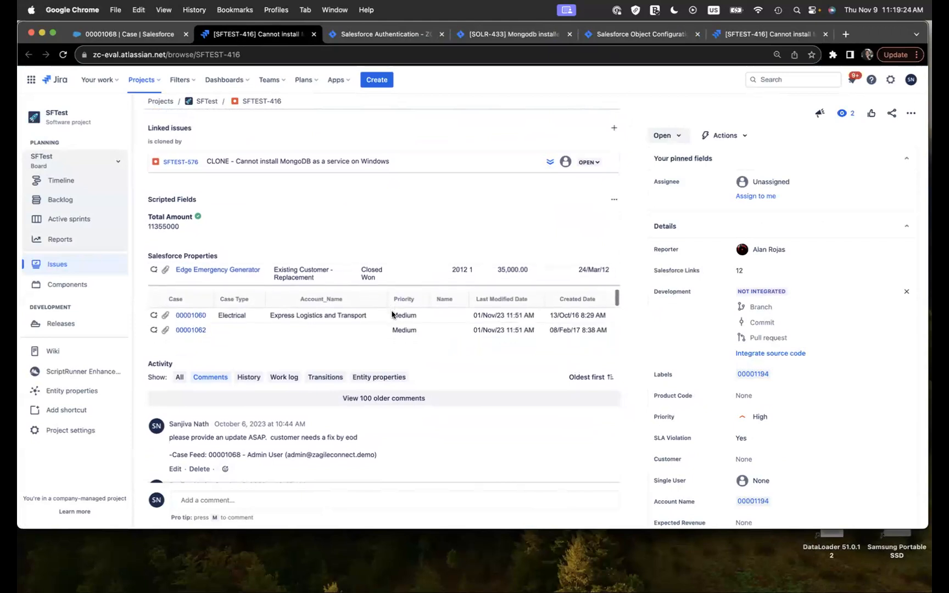
pyautogui.scroll(-1, 391, 314)
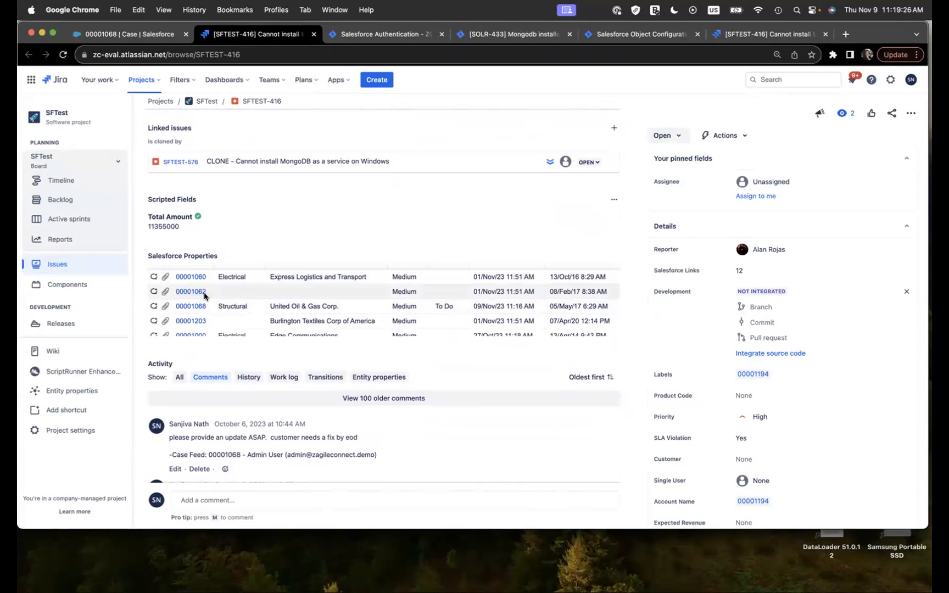
pyautogui.scroll(-3, 218, 300)
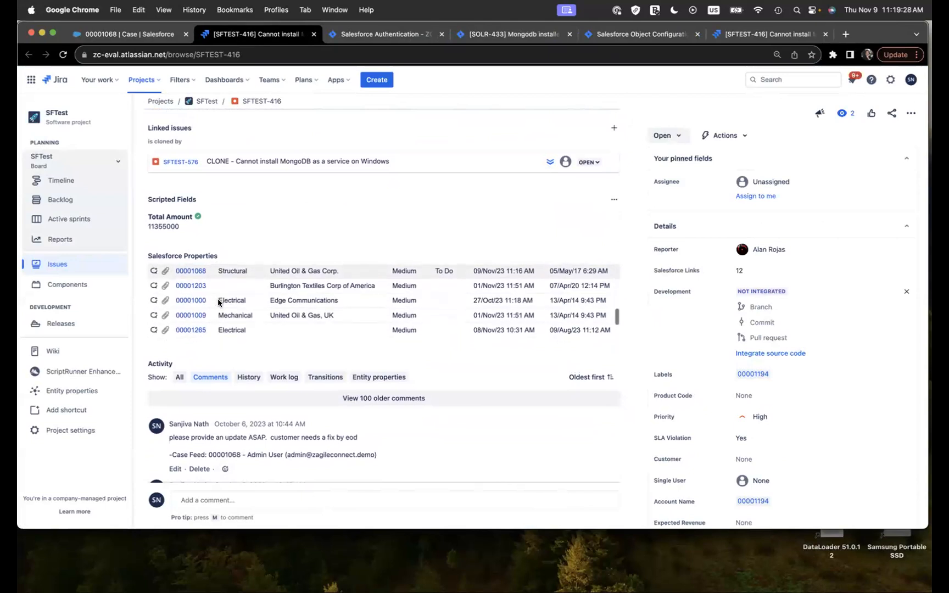
pyautogui.scroll(3, 217, 300)
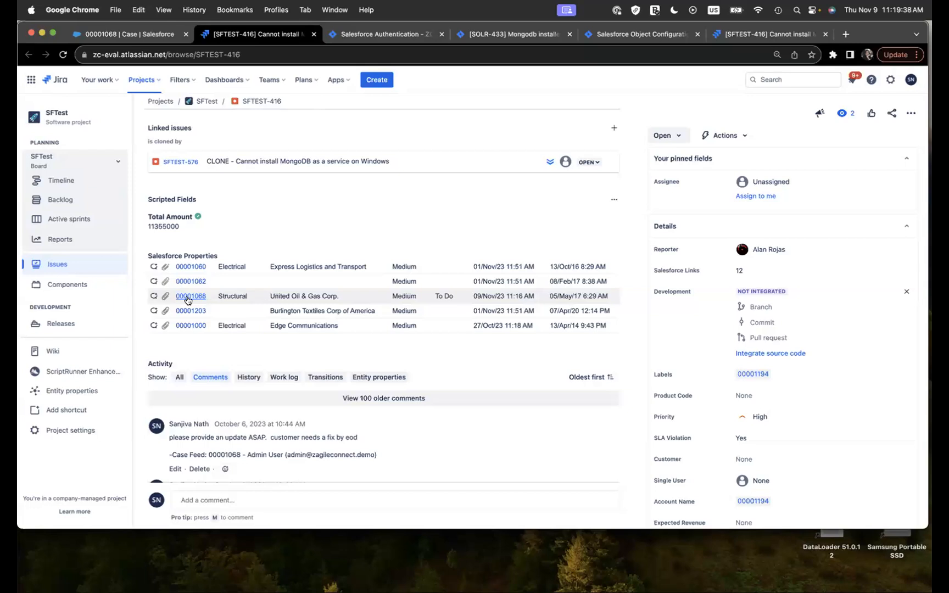
pyautogui.scroll(-5, 209, 307)
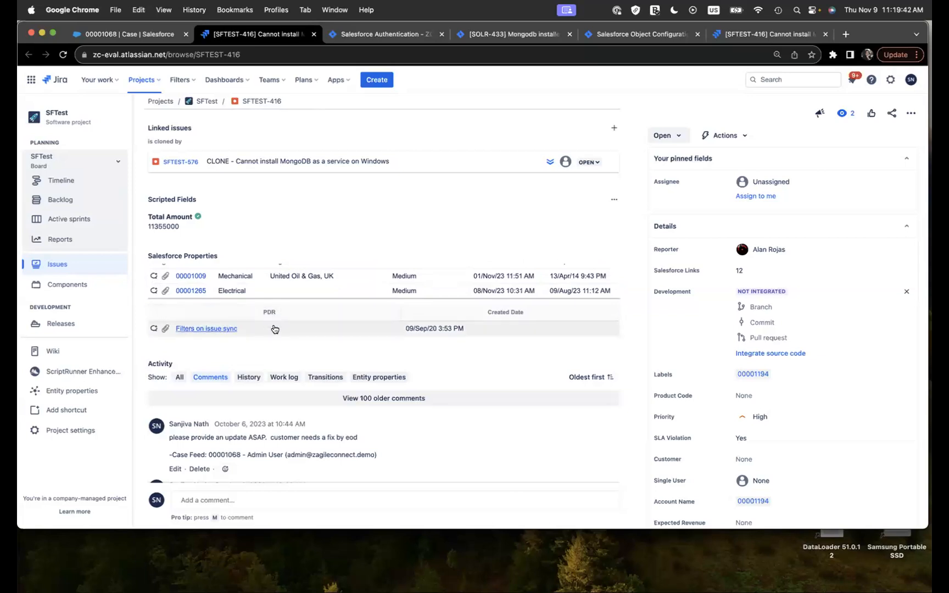
# - Go back through the Salesforce Properties from the cases to the opportunities and review their type, stage, lead source and amount
pyautogui.scroll(5, 284, 309)
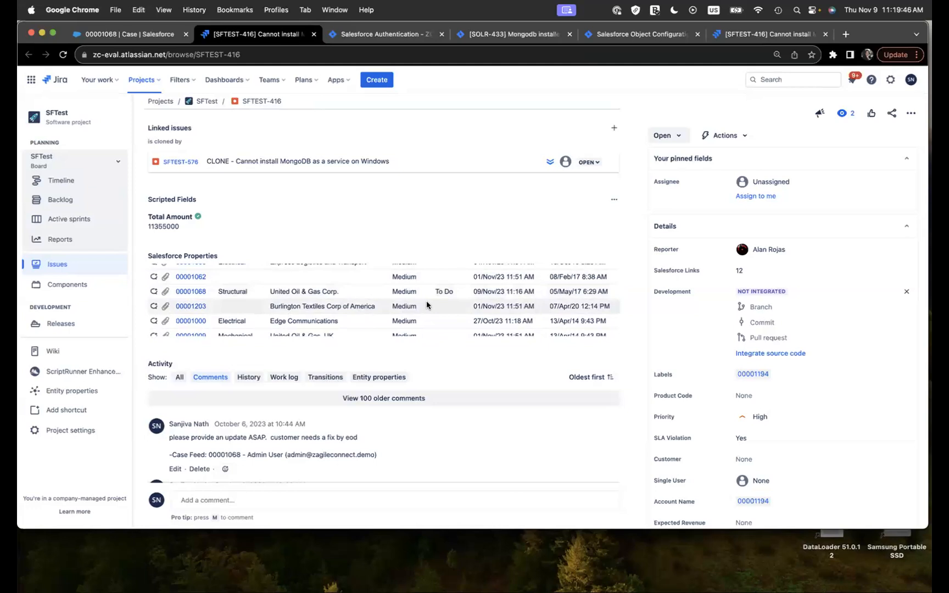
pyautogui.scroll(4, 426, 301)
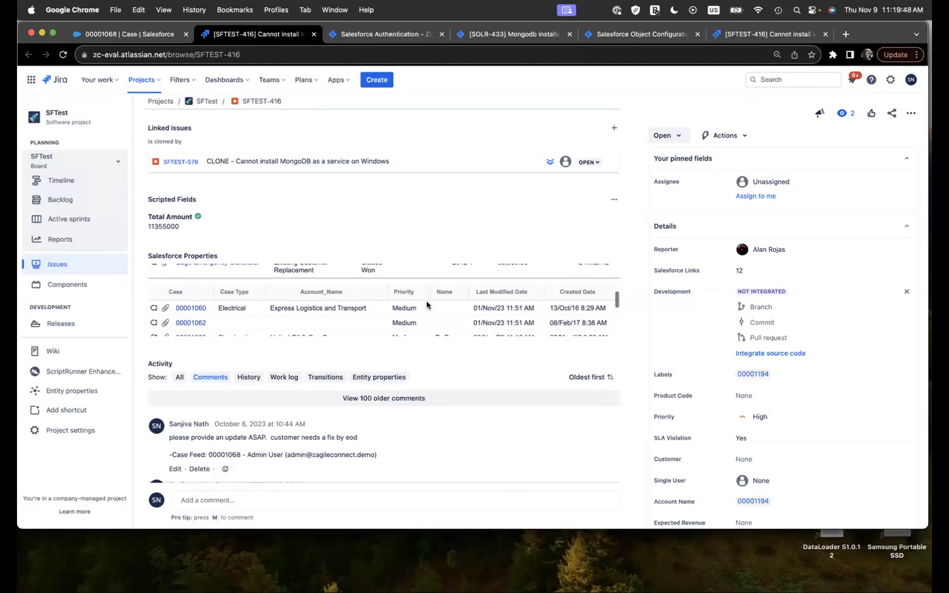
pyautogui.scroll(5, 426, 304)
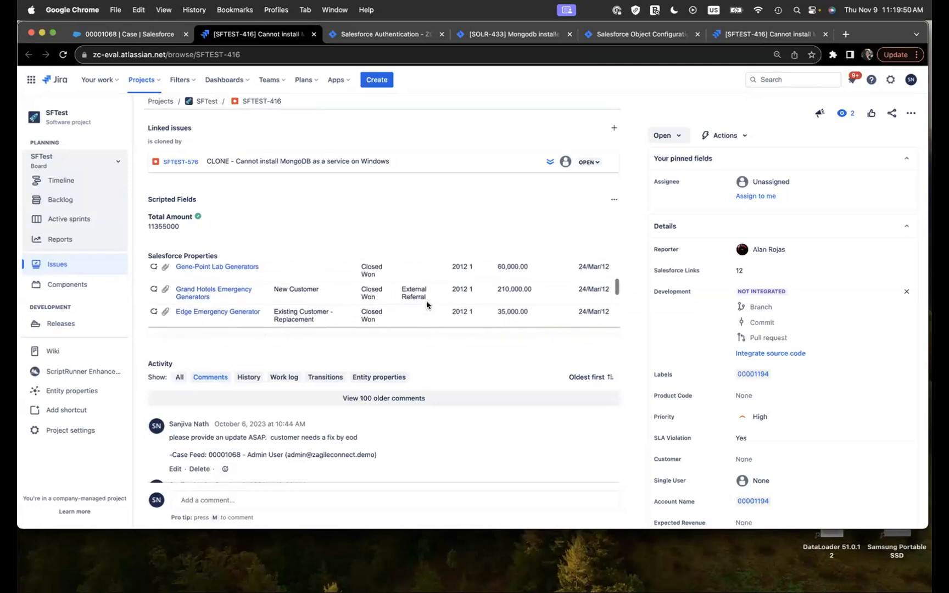
pyautogui.scroll(5, 427, 287)
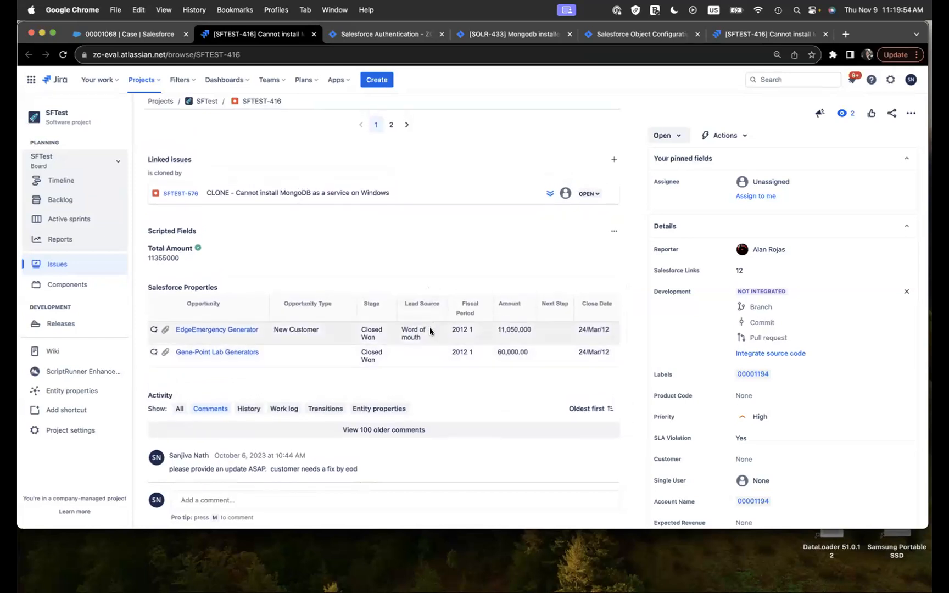
pyautogui.scroll(-2, 430, 328)
pyautogui.scroll(-2, 430, 330)
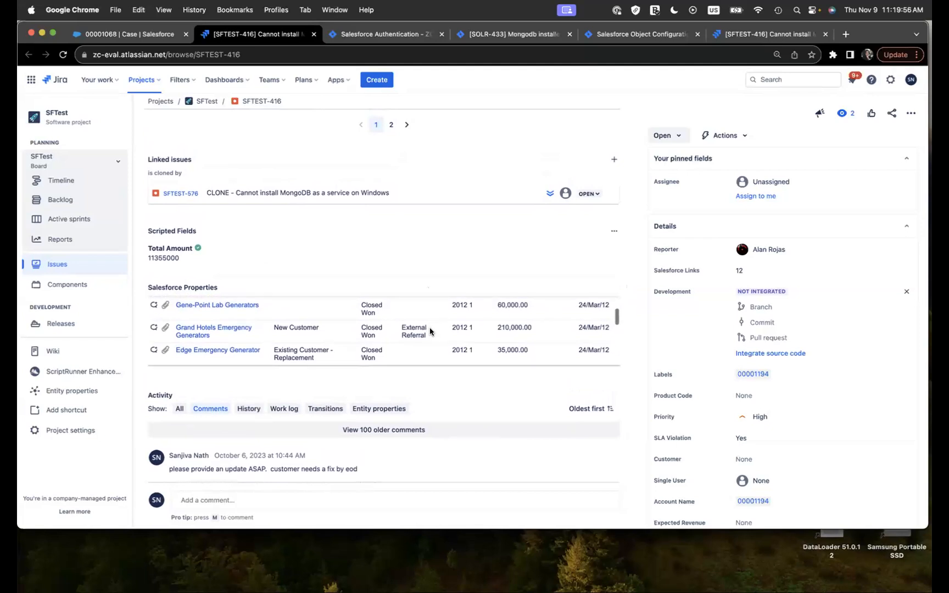
pyautogui.scroll(1, 430, 331)
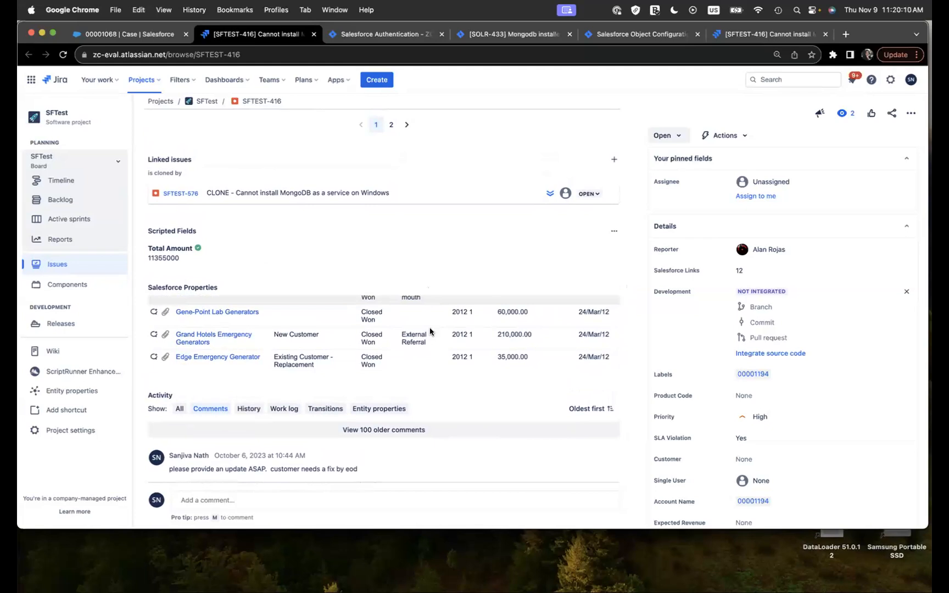
pyautogui.scroll(3, 327, 315)
pyautogui.scroll(2, 316, 327)
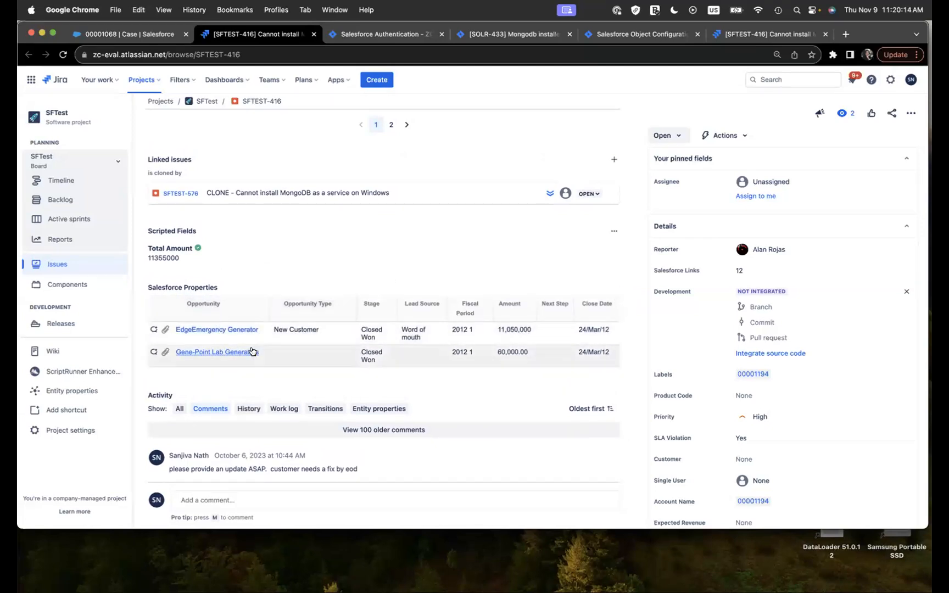
# - Examine the linked opportunities and cases in the Salesforce Properties of SFTEST-416, comparing case type, account name, priority and dates
pyautogui.scroll(-3, 252, 351)
pyautogui.scroll(1, 252, 351)
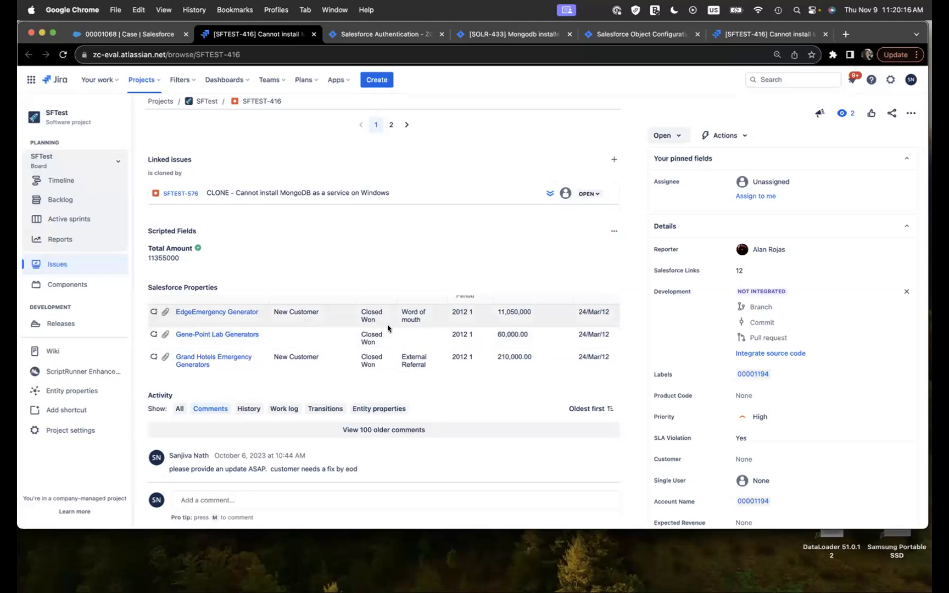
pyautogui.scroll(-3, 384, 307)
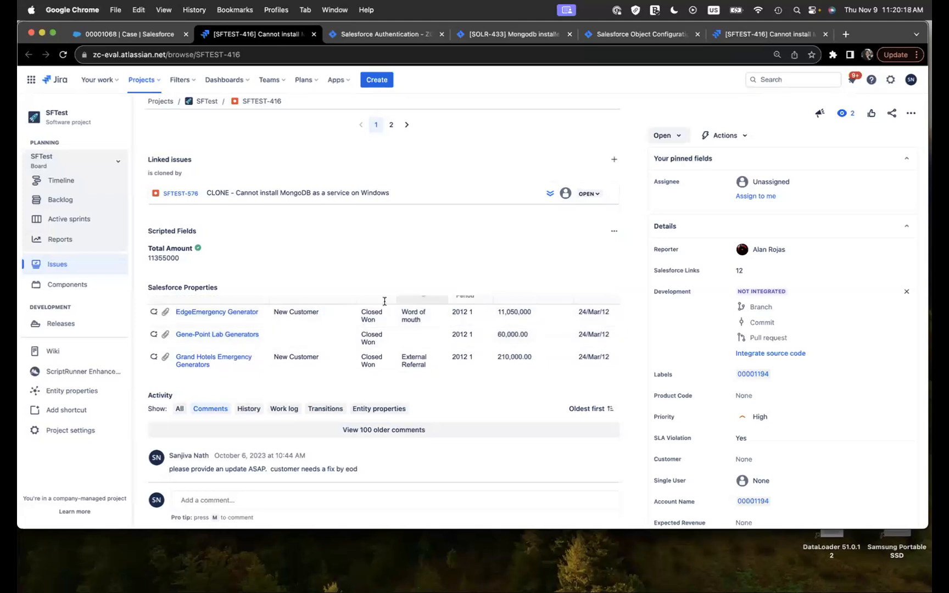
pyautogui.scroll(-2, 416, 340)
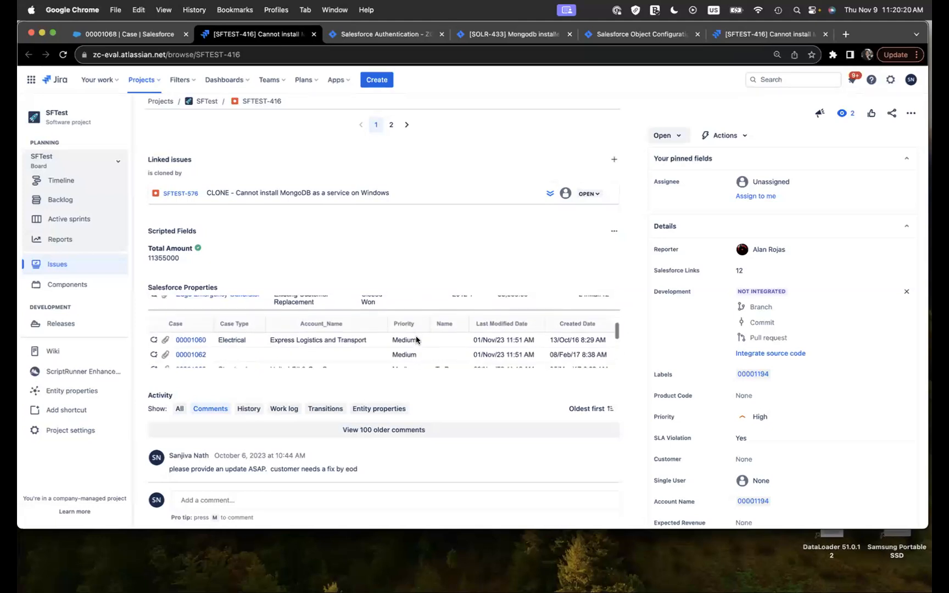
pyautogui.scroll(2, 439, 344)
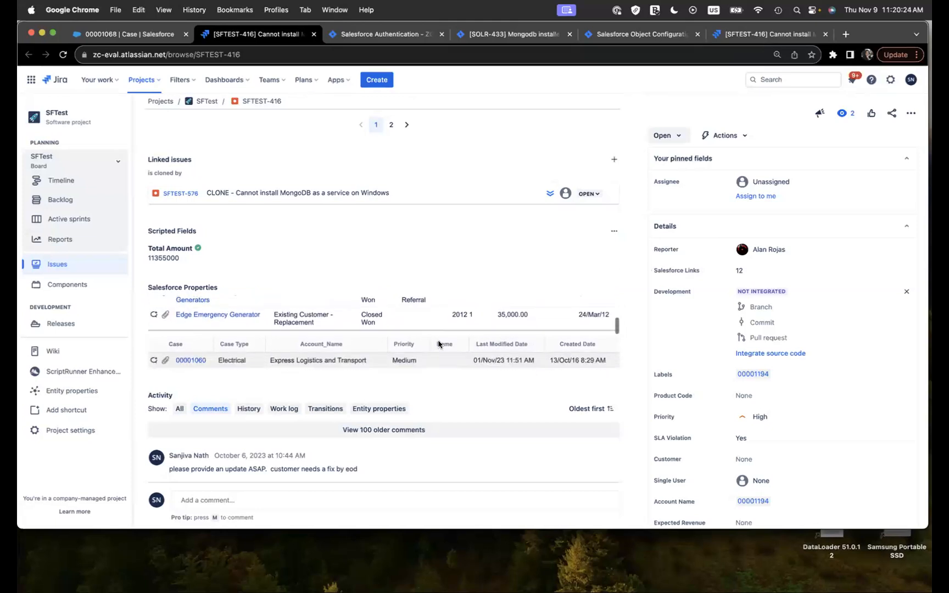
pyautogui.scroll(-2, 440, 343)
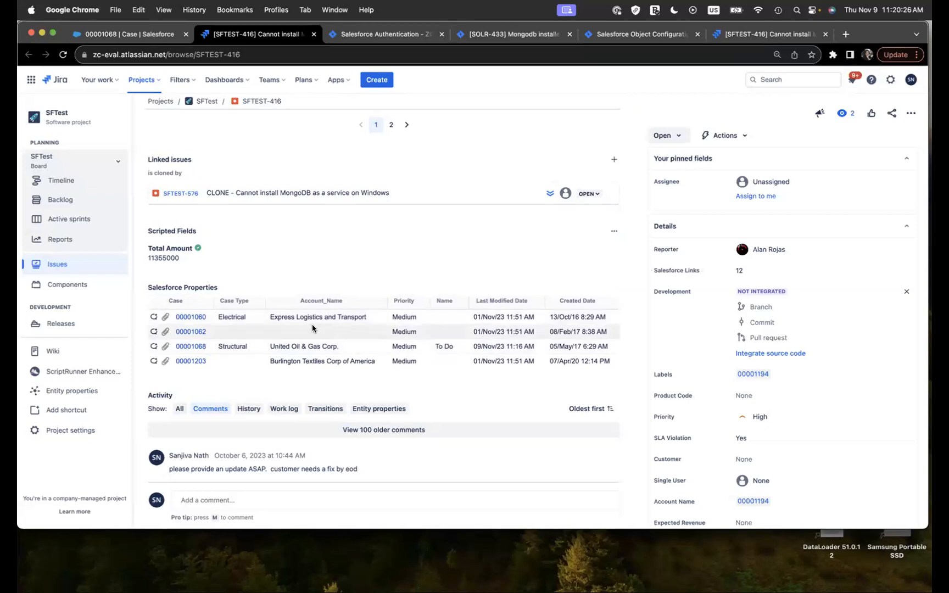
pyautogui.scroll(-1, 431, 329)
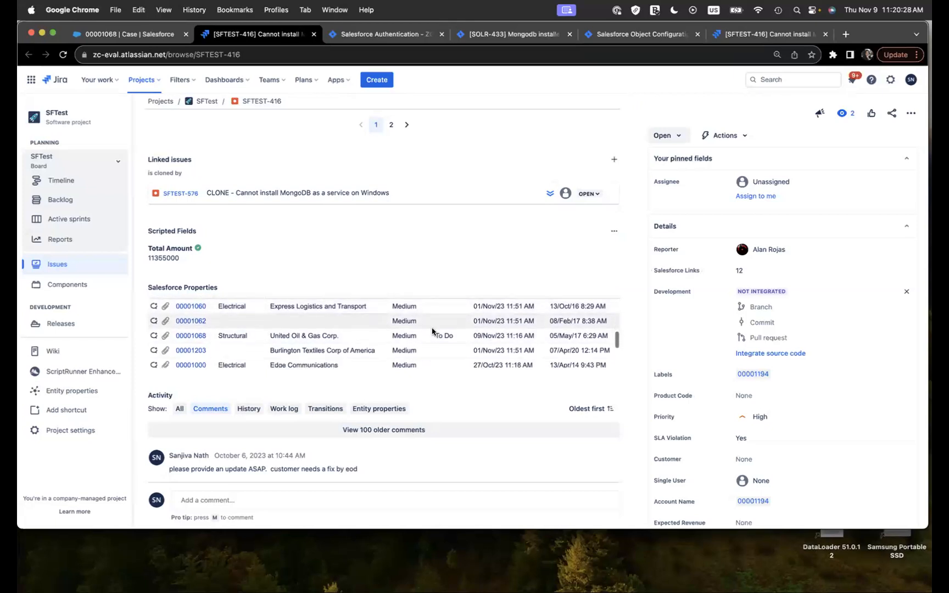
pyautogui.scroll(1, 433, 331)
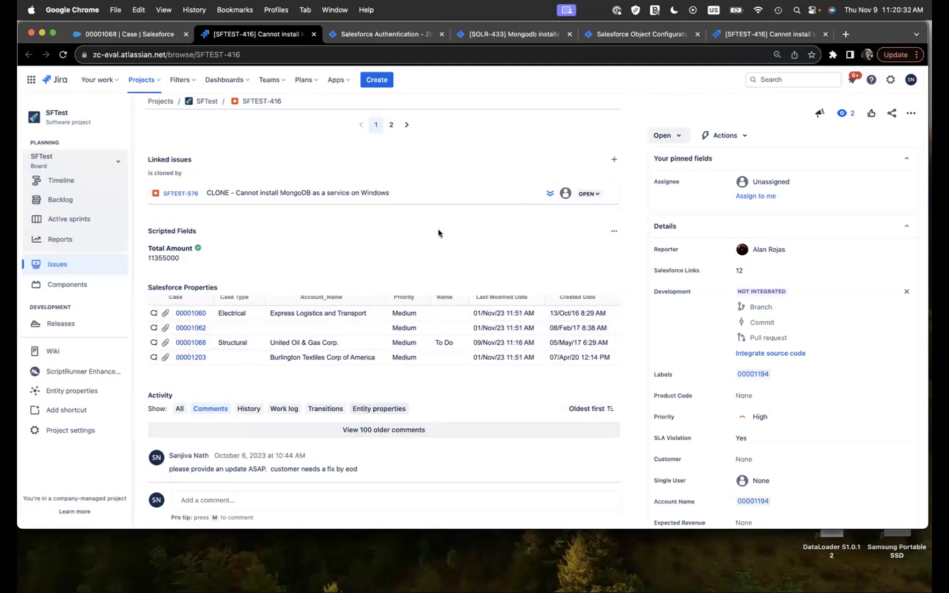
pyautogui.scroll(-1, 299, 344)
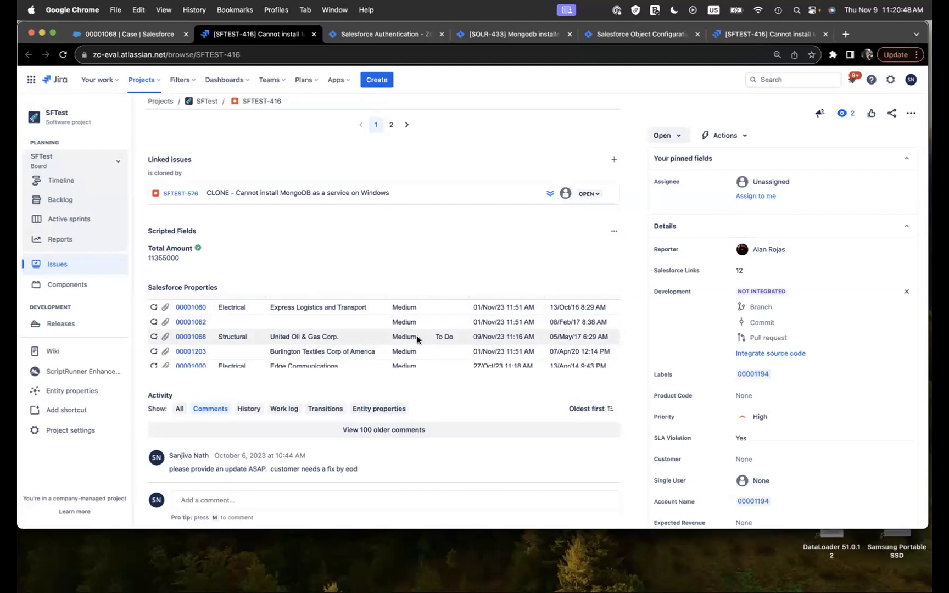
# - Open the Structural case linked to United Oil & Gas Corp. from the Salesforce Properties and review its case details
pyautogui.click(196, 337)
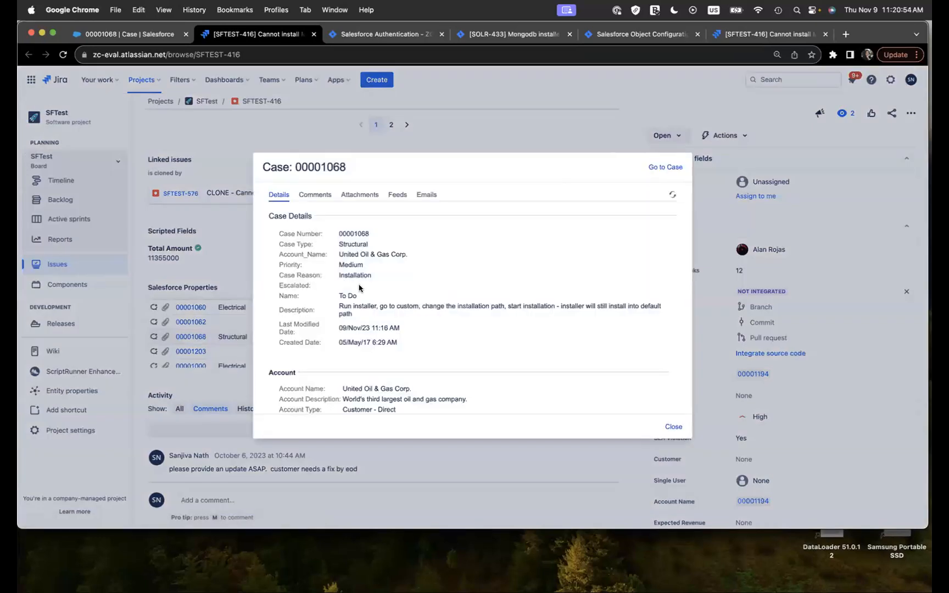
pyautogui.scroll(-1, 427, 329)
pyautogui.scroll(1, 428, 329)
pyautogui.scroll(-1, 427, 329)
pyautogui.scroll(1, 428, 329)
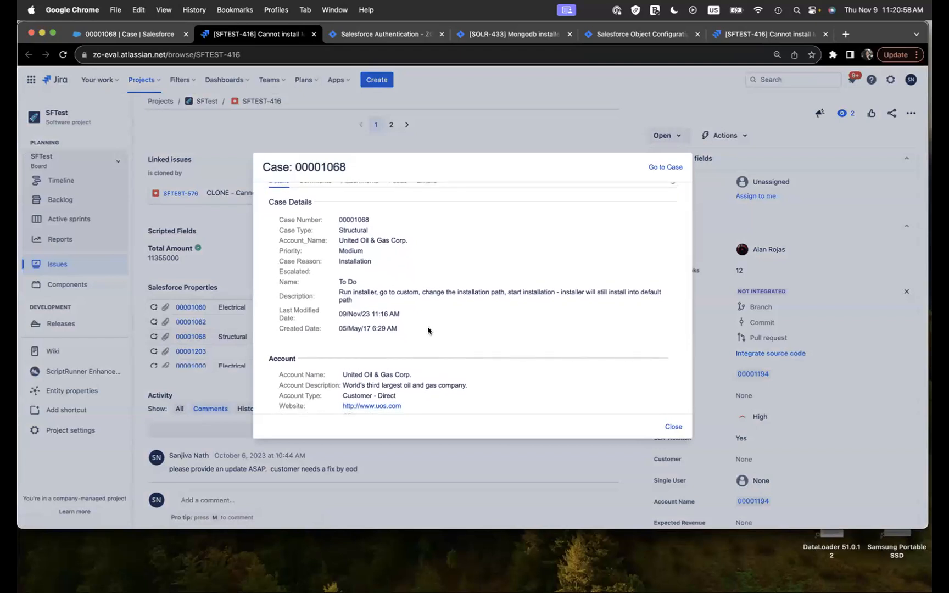
pyautogui.scroll(1, 428, 330)
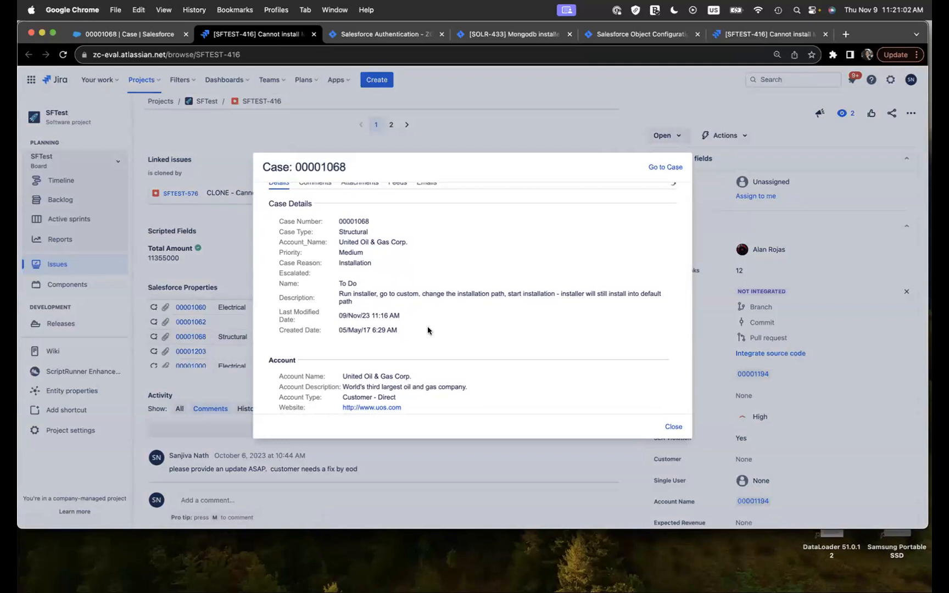
pyautogui.scroll(-1, 427, 330)
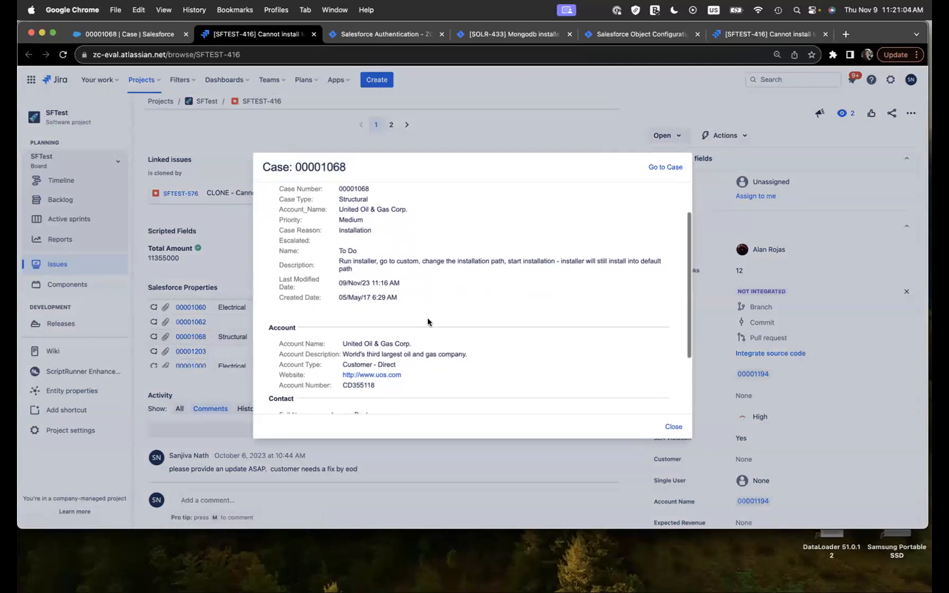
pyautogui.scroll(2, 427, 329)
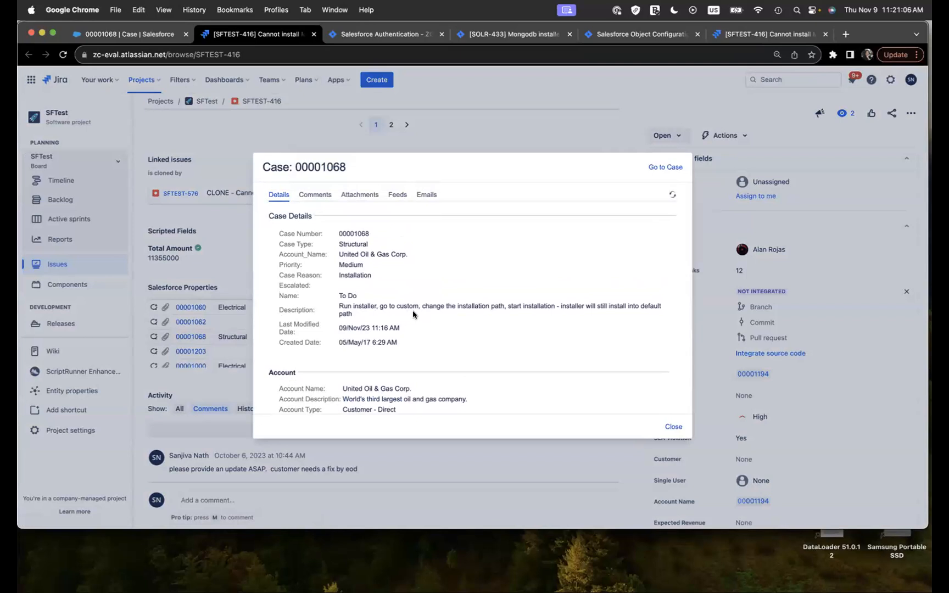
# - Read through the account, contact and owner information of the opened Salesforce case, returning to its case details
pyautogui.scroll(-3, 413, 314)
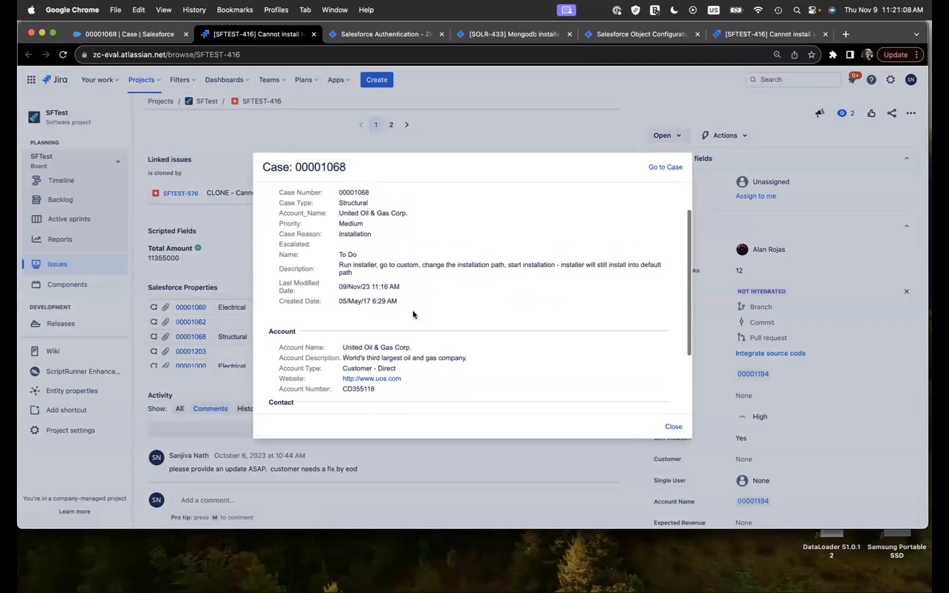
pyautogui.scroll(-3, 413, 314)
pyautogui.scroll(-3, 451, 348)
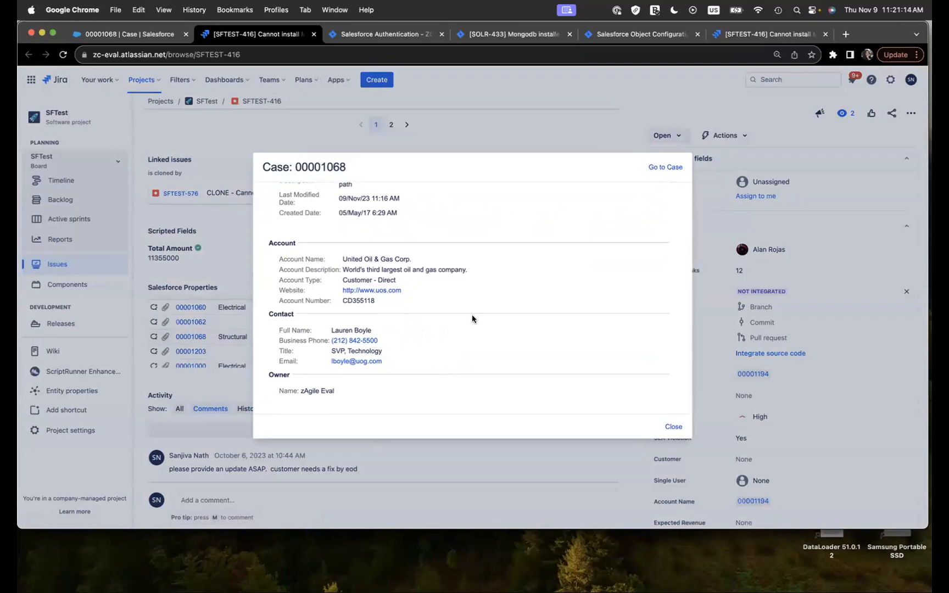
pyautogui.scroll(5, 486, 299)
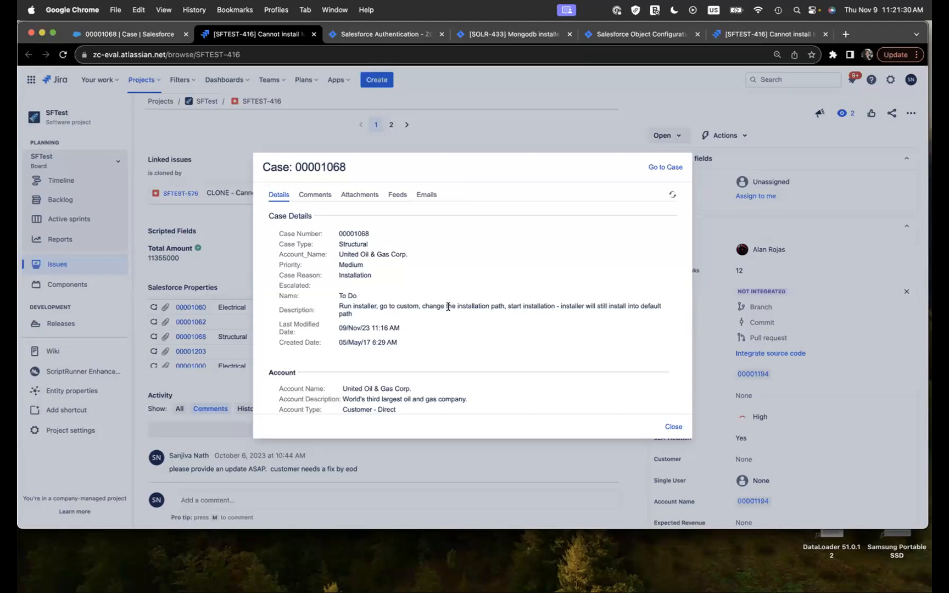
pyautogui.scroll(-5, 448, 308)
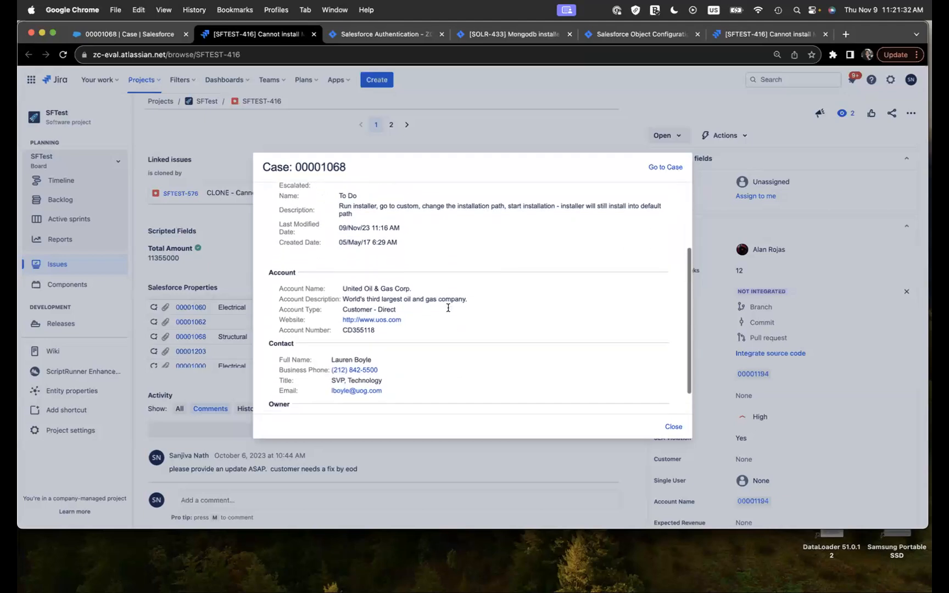
pyautogui.scroll(5, 448, 308)
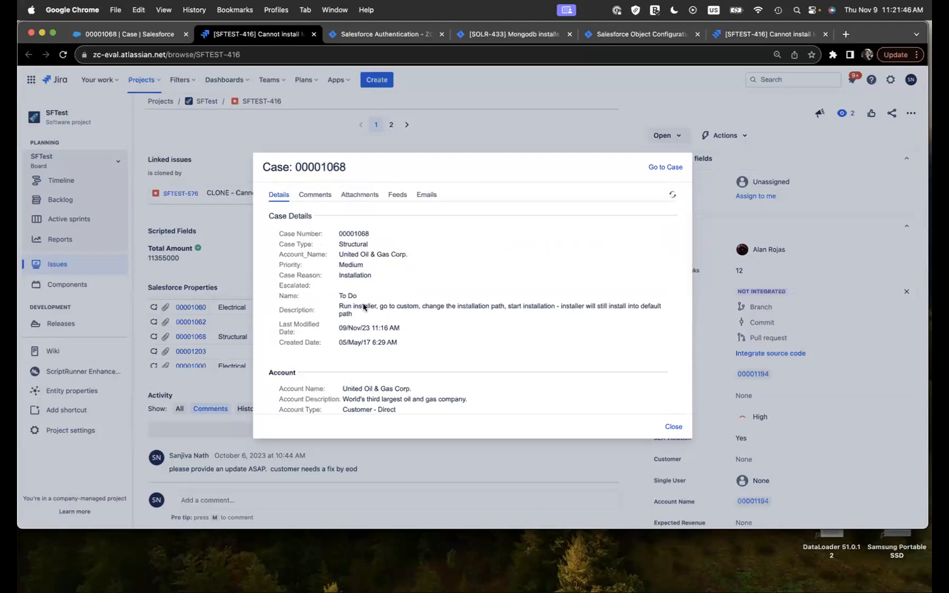
pyautogui.scroll(-1, 454, 320)
pyautogui.scroll(1, 454, 321)
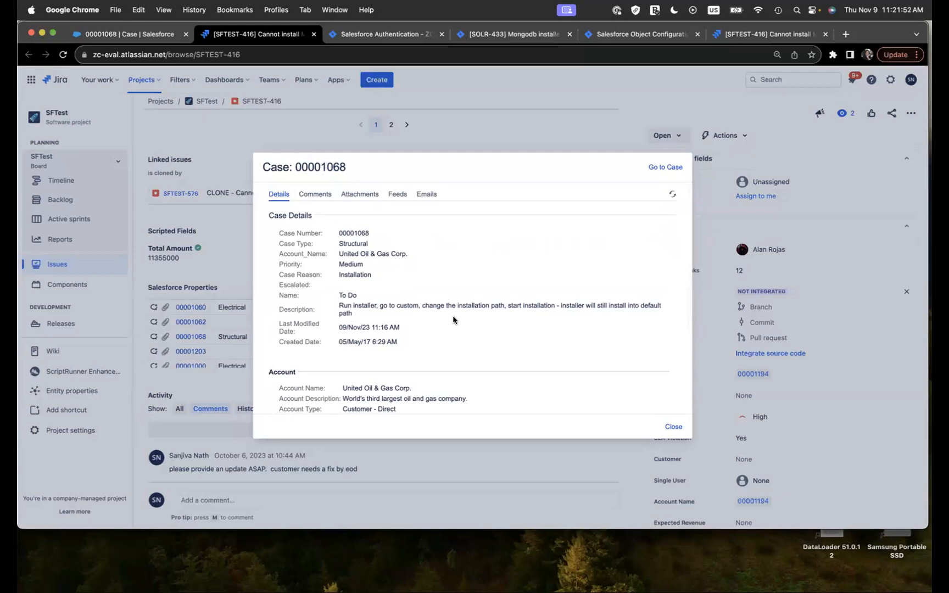
# - Review the Salesforce case's comments and its list of attachments, and close the case view
pyautogui.click(322, 193)
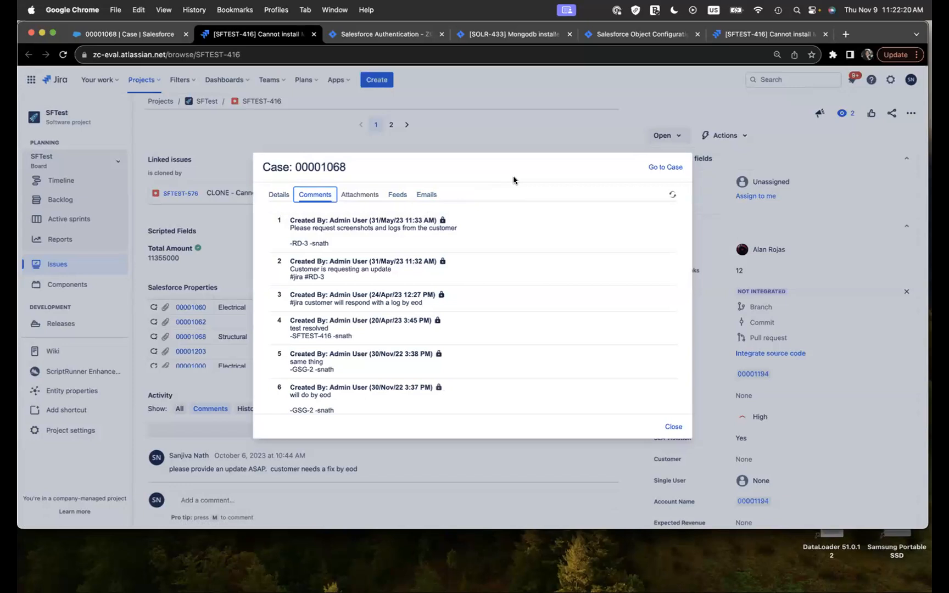
pyautogui.click(367, 196)
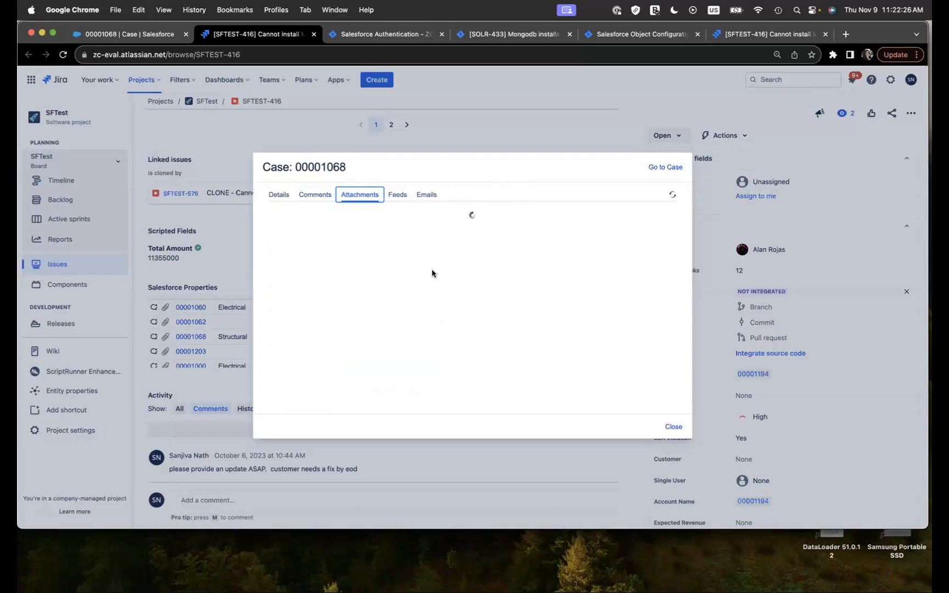
pyautogui.scroll(-5, 425, 361)
pyautogui.scroll(5, 424, 361)
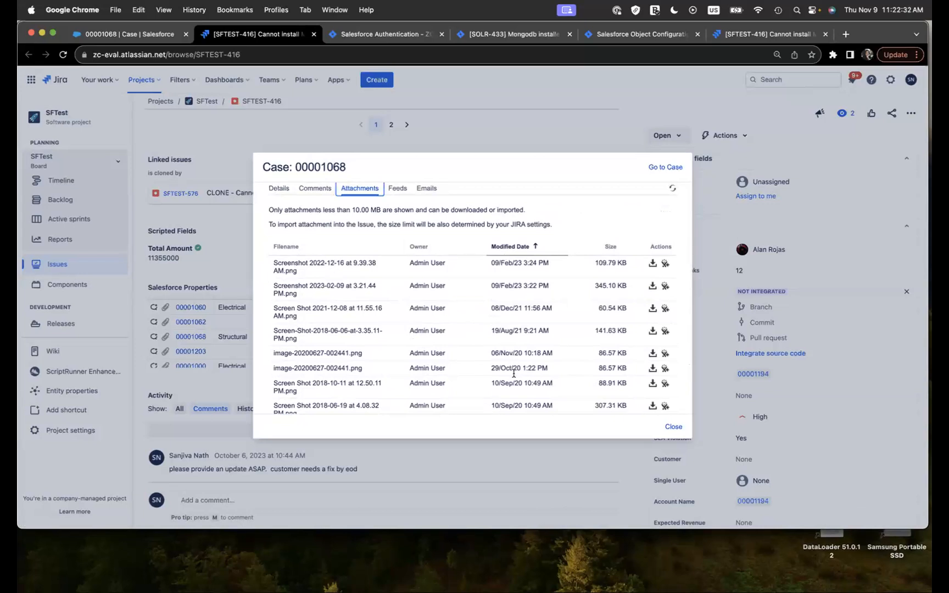
pyautogui.scroll(-3, 503, 367)
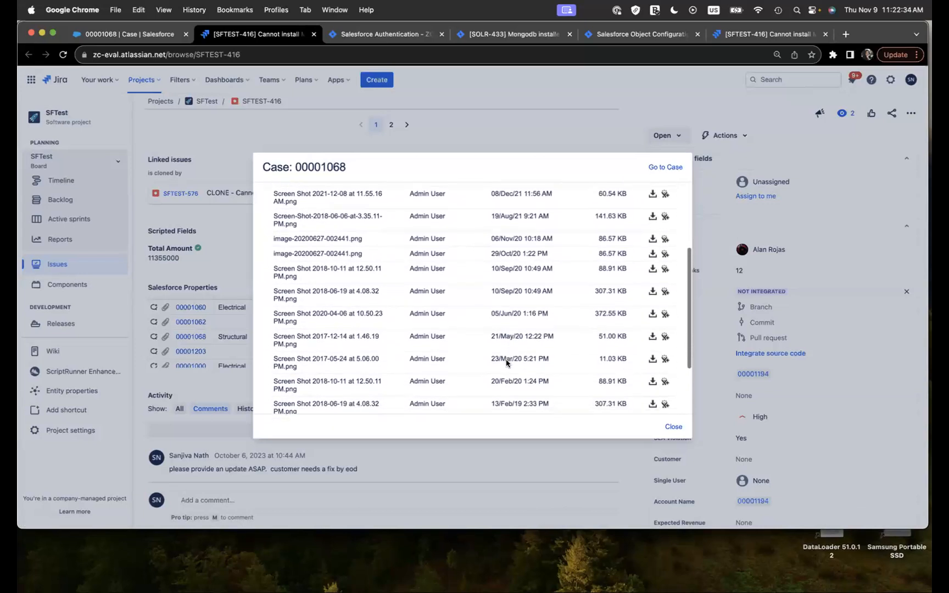
pyautogui.scroll(3, 507, 363)
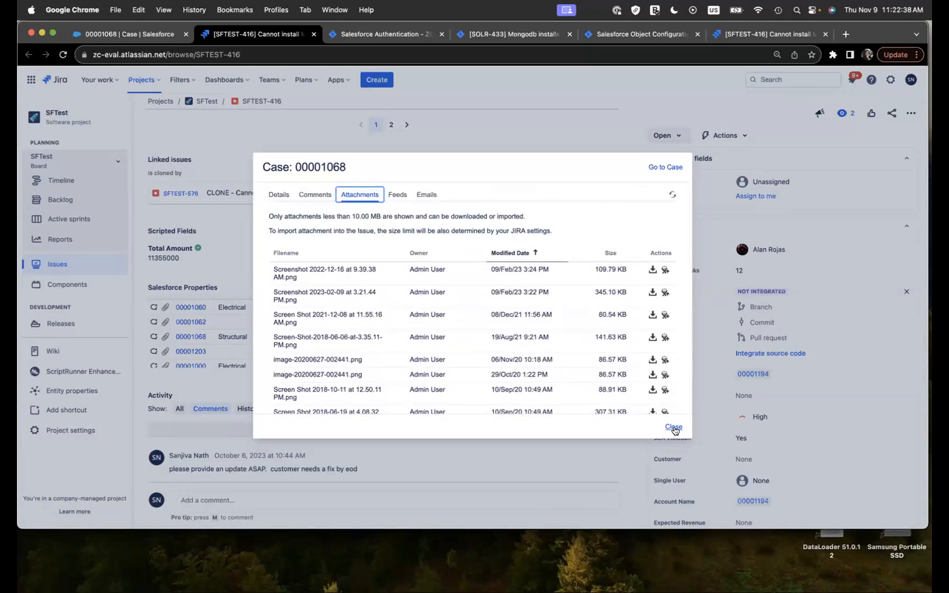
pyautogui.click(673, 428)
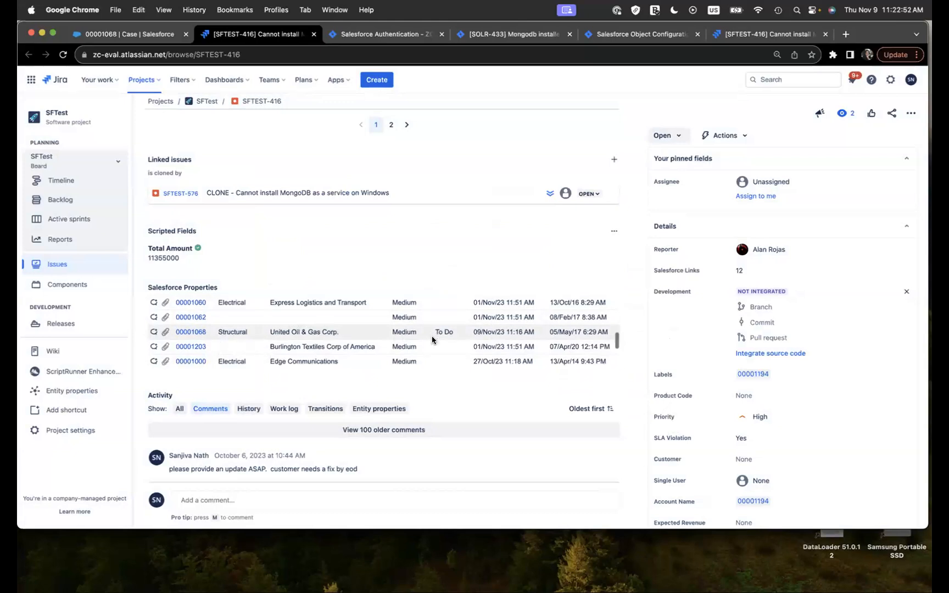
# - Go through the remaining Salesforce Properties and read the issue's latest comments, including the one posted from the Salesforce case feed
pyautogui.scroll(-3, 432, 339)
pyautogui.scroll(-1, 423, 438)
pyautogui.scroll(-10, 423, 437)
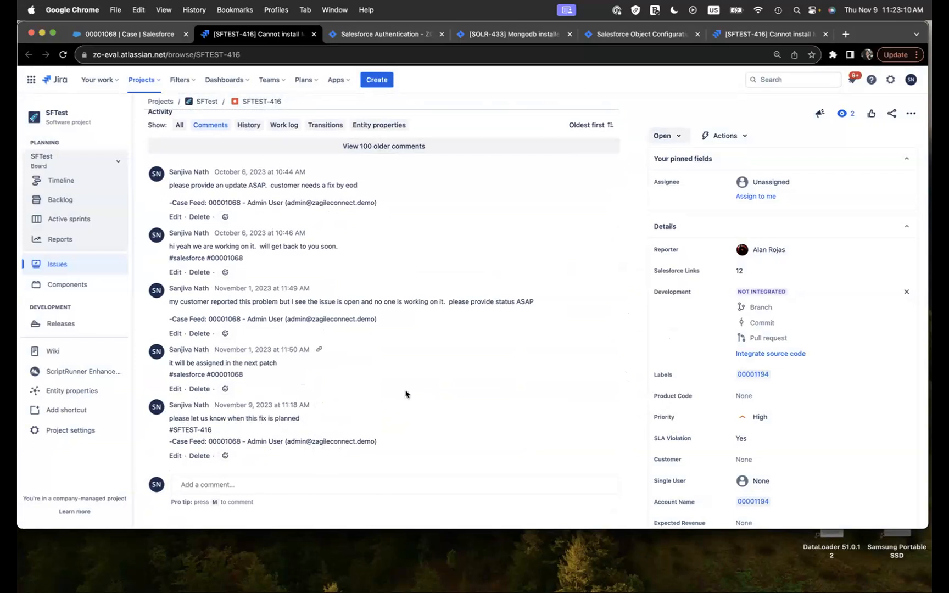
pyautogui.scroll(1, 367, 443)
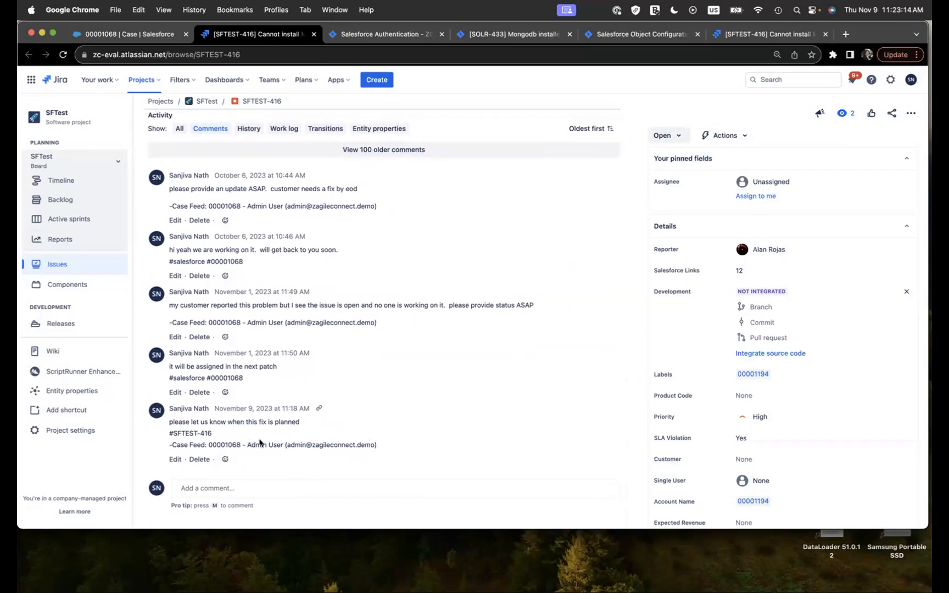
# - Open the Share comment with Salesforce form for the United Oil & Gas Corp. Structural case, review the selectable opportunities and cases, and cancel
pyautogui.scroll(2, 340, 429)
pyautogui.scroll(7, 341, 425)
pyautogui.scroll(-3, 341, 425)
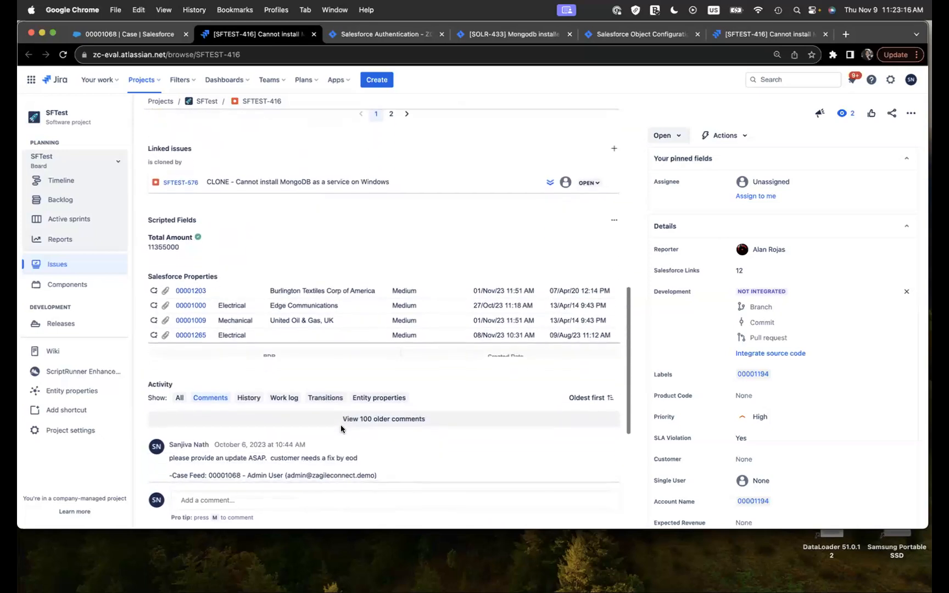
pyautogui.scroll(-2, 290, 324)
pyautogui.scroll(2, 289, 318)
pyautogui.scroll(2, 289, 317)
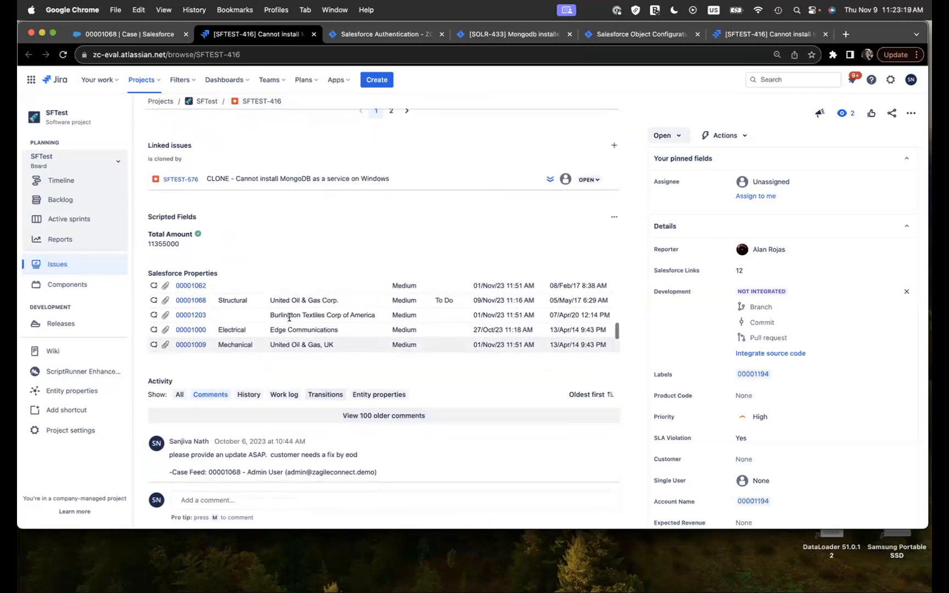
pyautogui.click(153, 300)
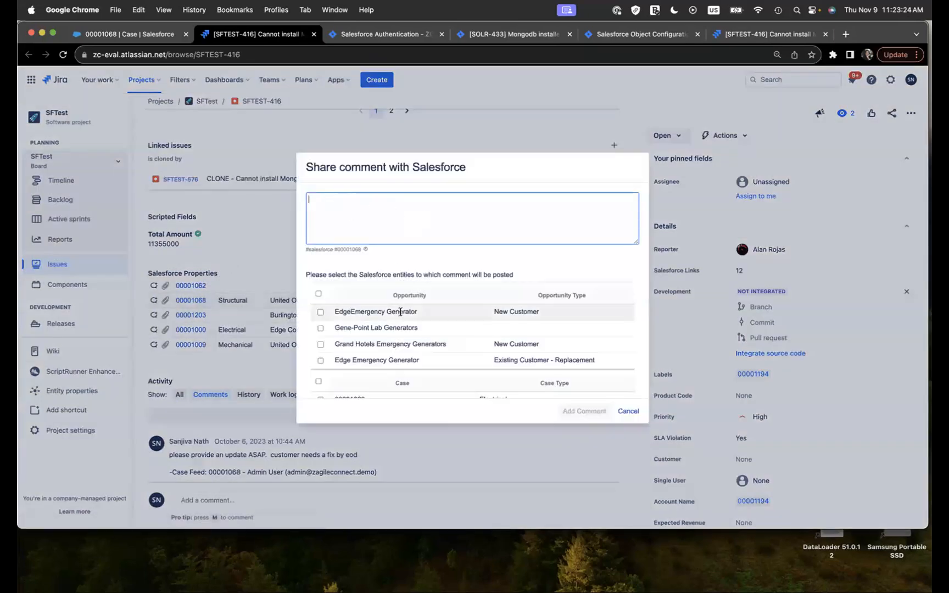
pyautogui.scroll(-5, 392, 329)
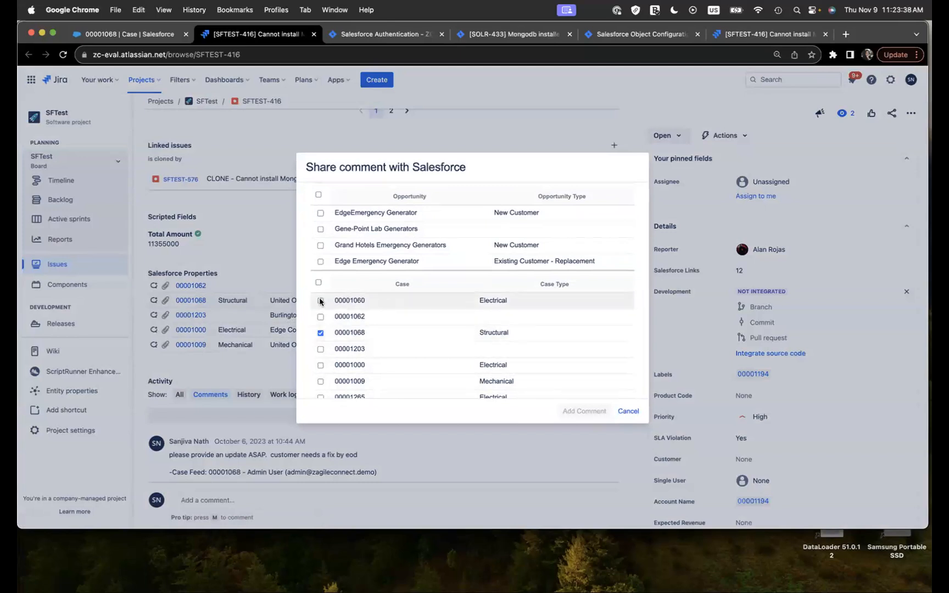
pyautogui.click(629, 411)
# - Change the status of SFTEST-416 from Open to In Progress using the Start Progress transition
pyautogui.scroll(2, 506, 307)
pyautogui.scroll(5, 506, 307)
pyautogui.scroll(3, 506, 306)
pyautogui.scroll(2, 505, 280)
pyautogui.scroll(4, 505, 277)
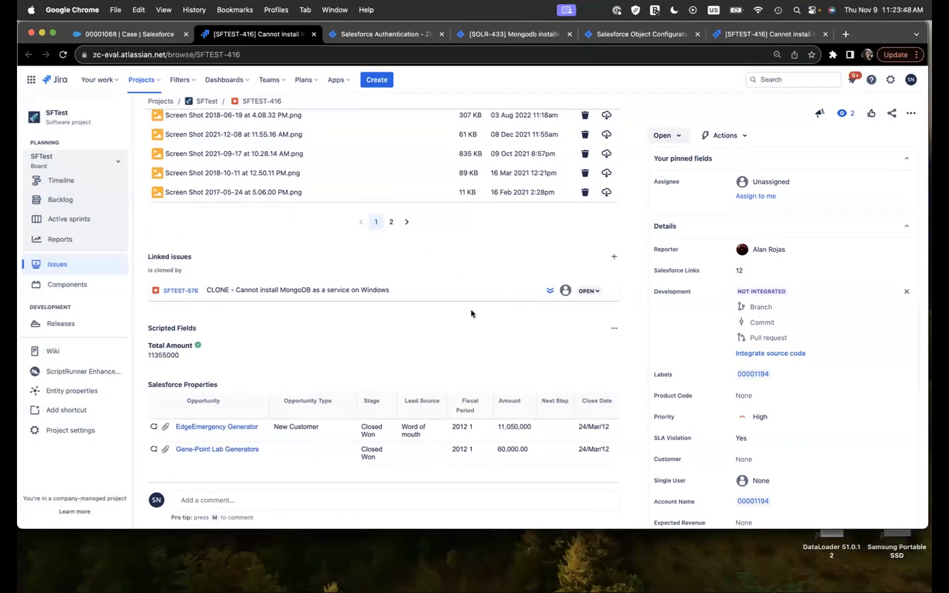
pyautogui.scroll(10, 453, 353)
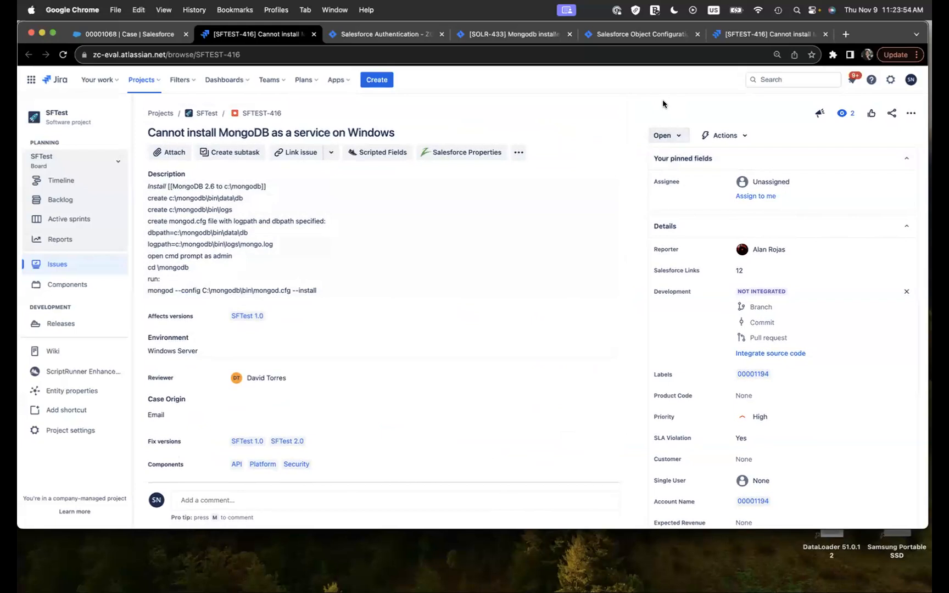
pyautogui.click(665, 136)
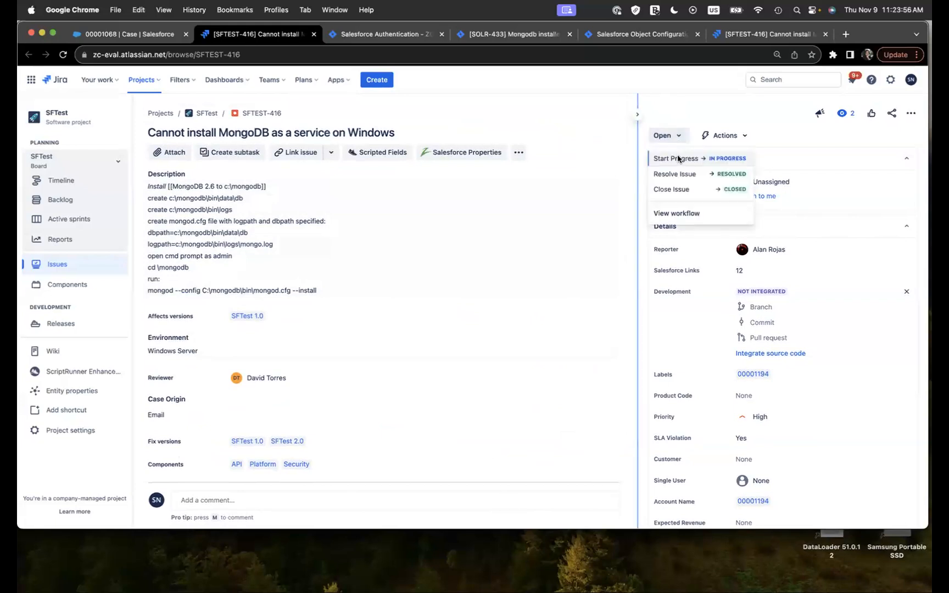
pyautogui.click(678, 159)
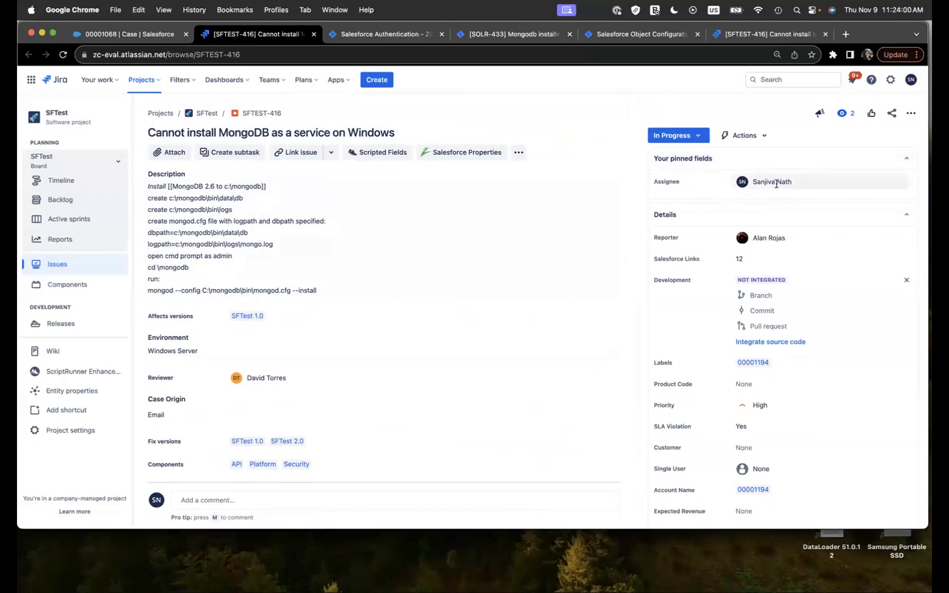
# - Switch to the Salesforce case, reload it, and review the CL-Jira linked issue list and Jira activity for SFTEST-416's updated status
pyautogui.click(130, 36)
pyautogui.click(62, 55)
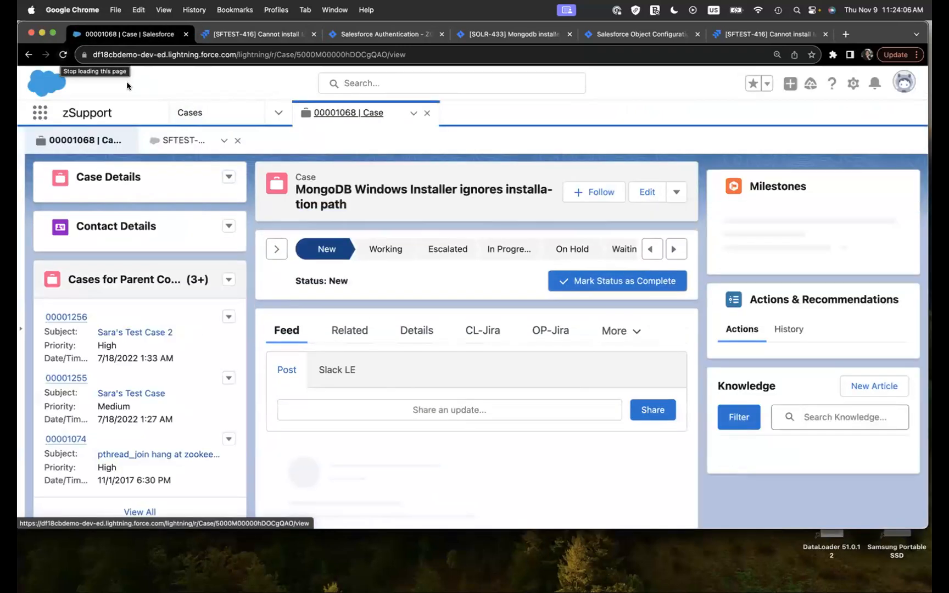
pyautogui.click(481, 332)
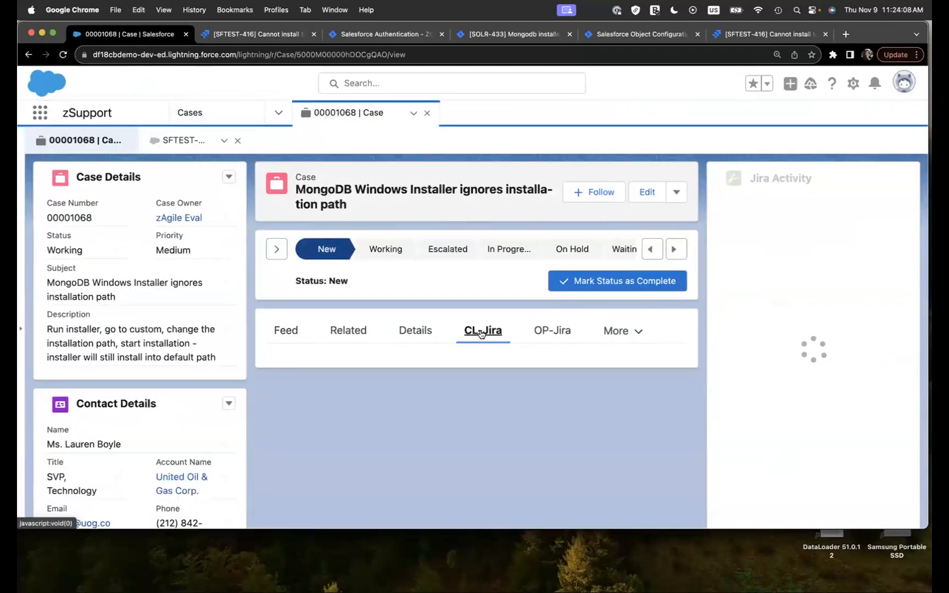
pyautogui.scroll(-1, 481, 332)
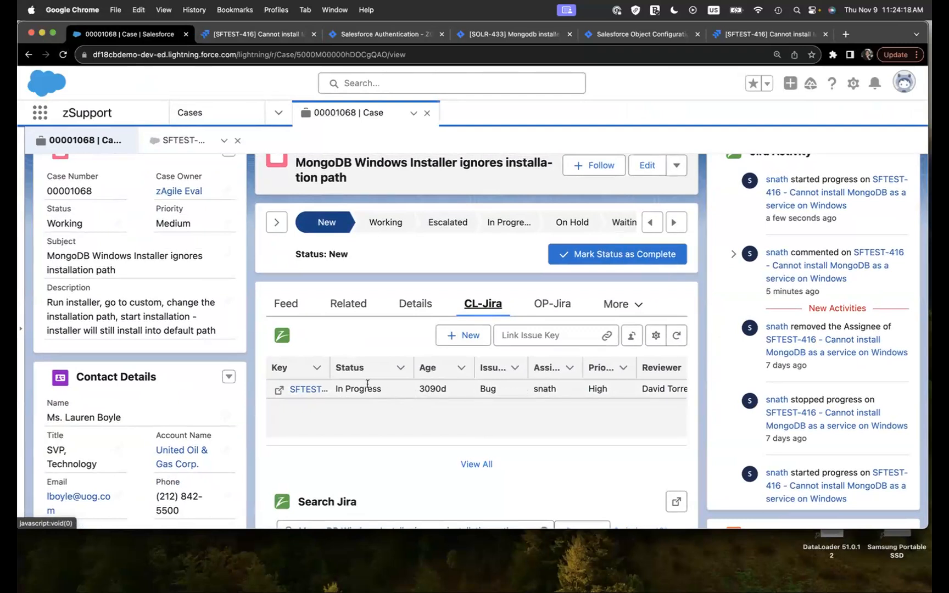
pyautogui.scroll(2, 798, 315)
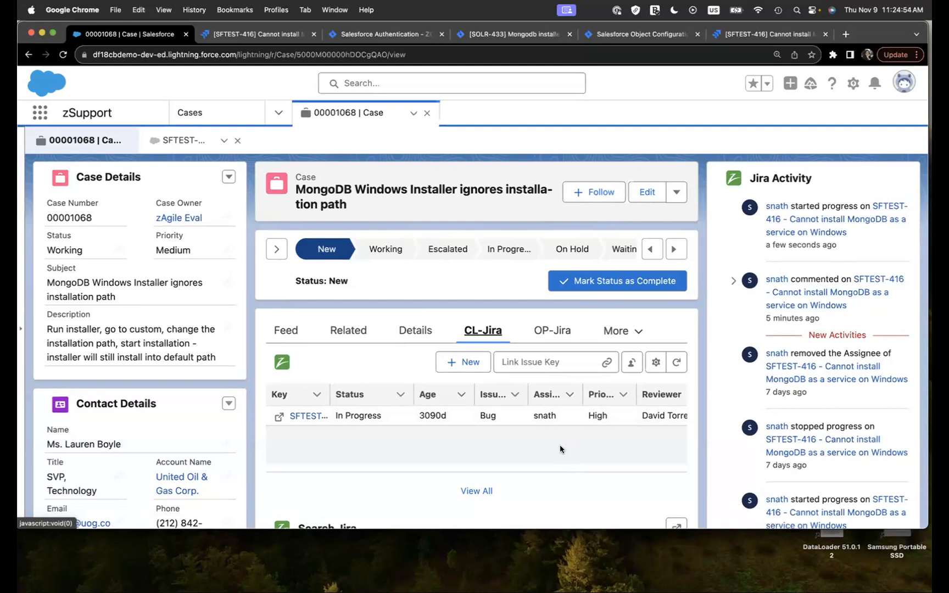
pyautogui.hscroll(2, 530, 450)
pyautogui.hscroll(-2, 530, 454)
pyautogui.scroll(-2, 530, 450)
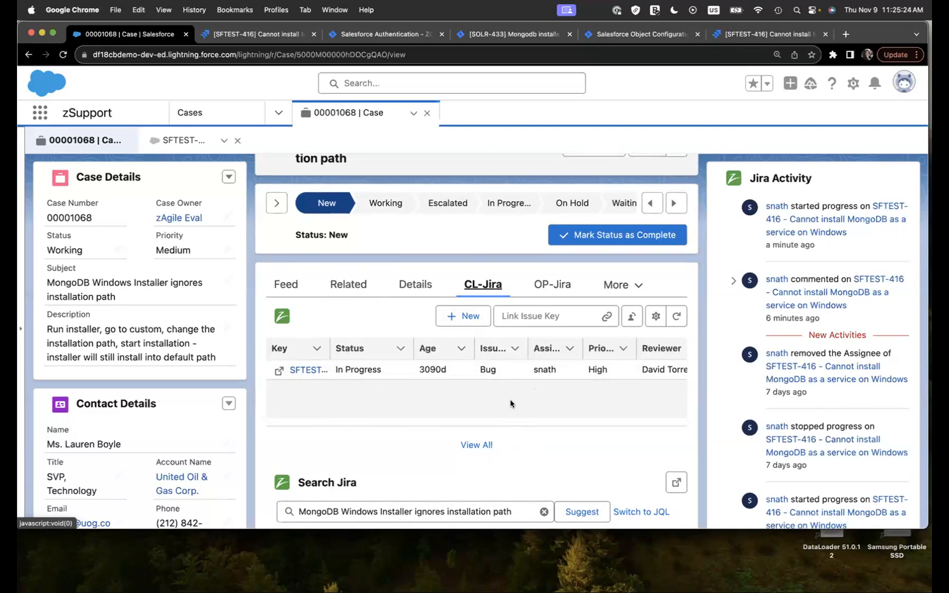
# - Start a new Jira Service Management request for the Service Requests desk, review its request types and fields, and cancel
pyautogui.click(467, 318)
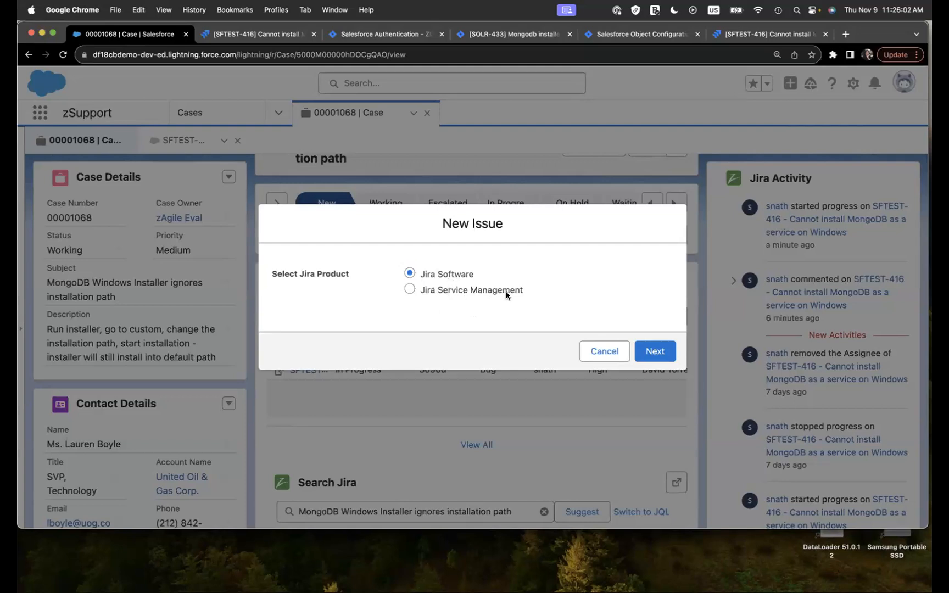
pyautogui.click(409, 289)
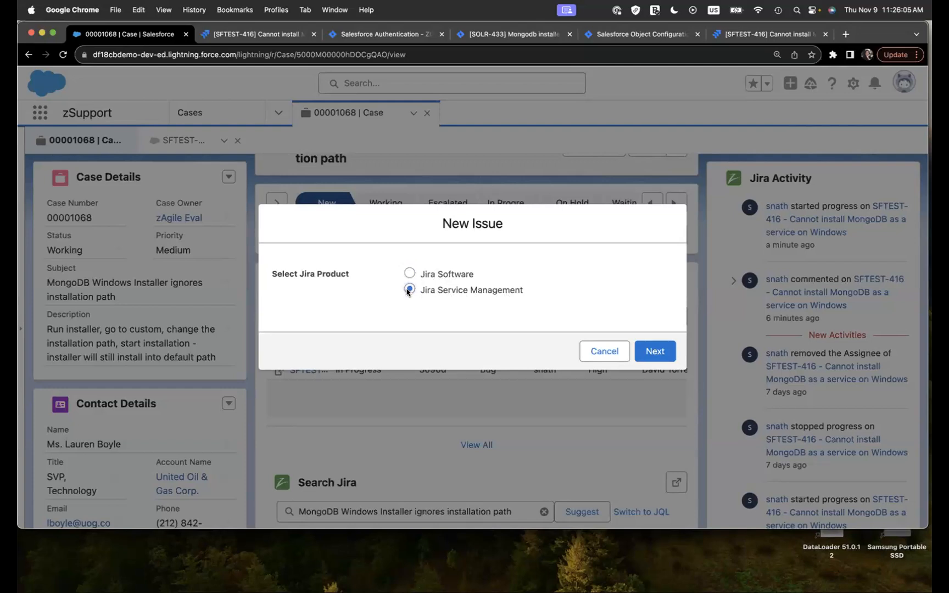
pyautogui.click(656, 351)
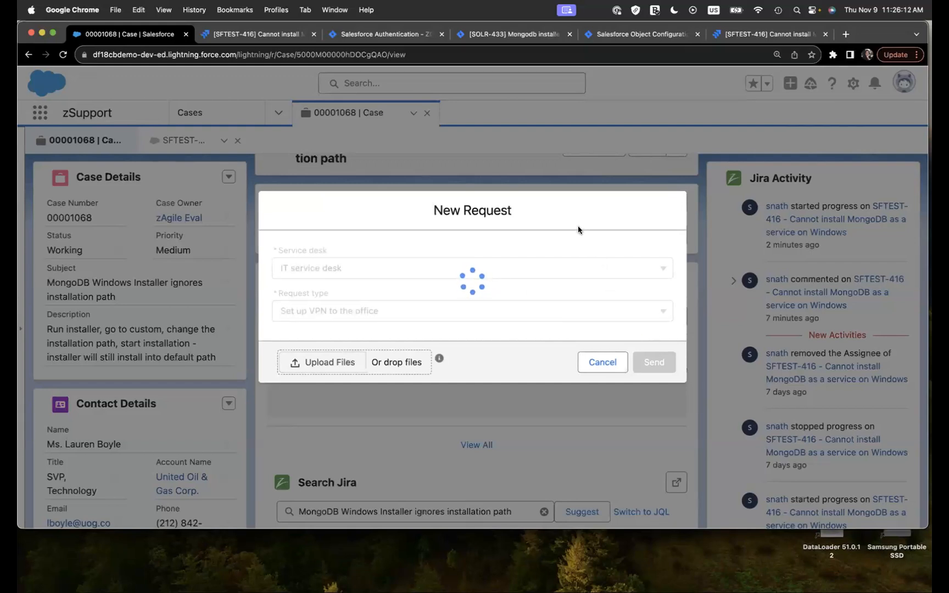
pyautogui.click(394, 174)
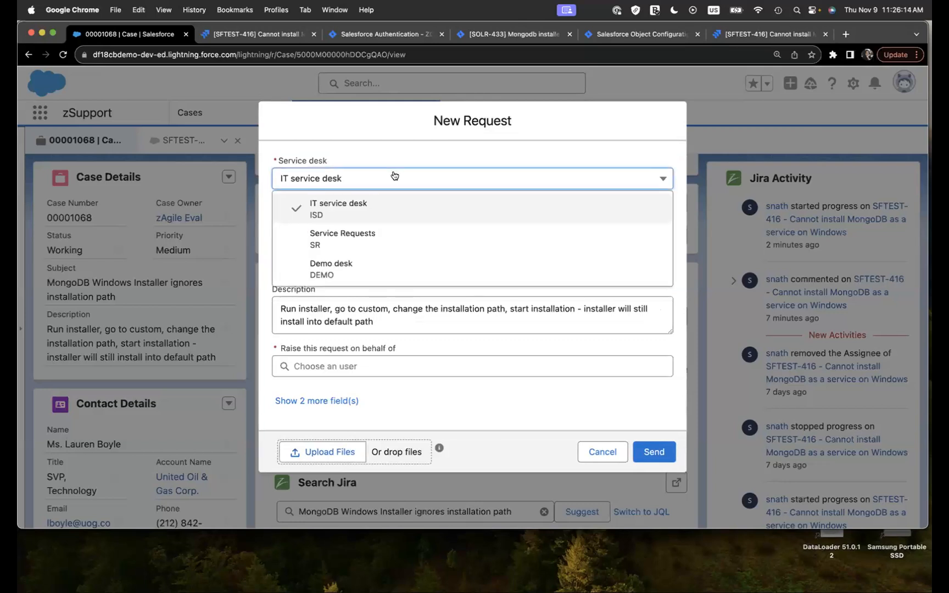
pyautogui.click(388, 231)
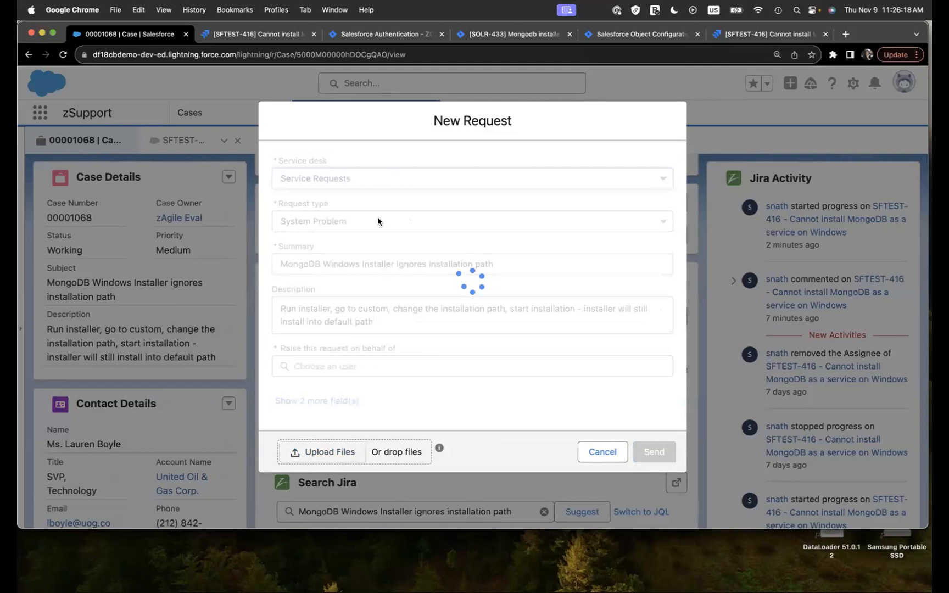
pyautogui.click(377, 221)
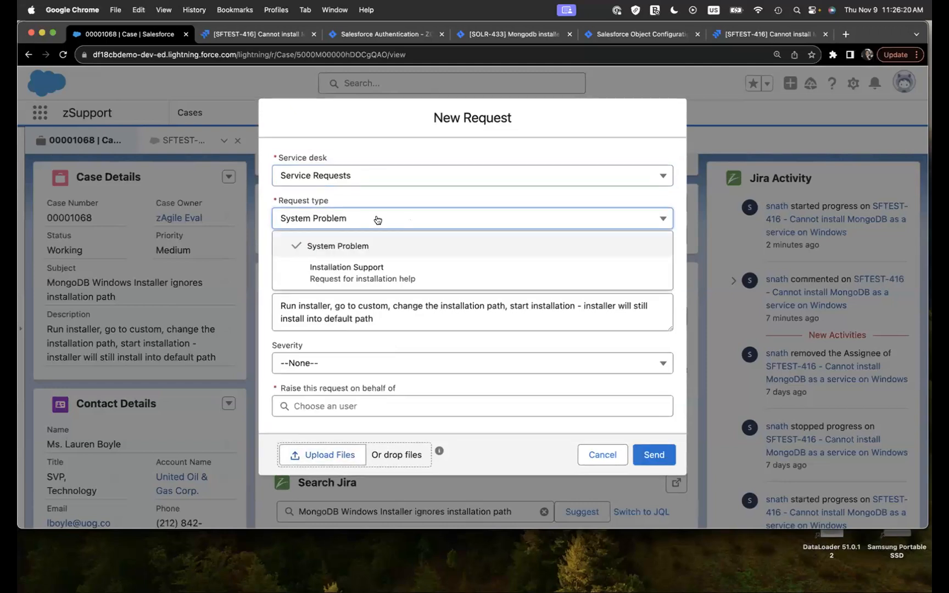
pyautogui.click(408, 128)
pyautogui.scroll(-2, 441, 323)
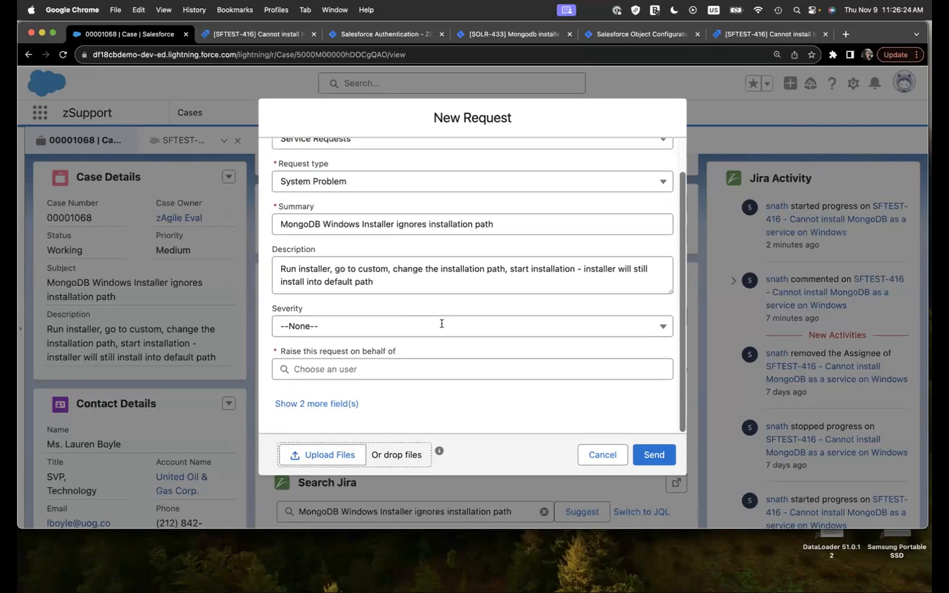
pyautogui.scroll(2, 441, 324)
pyautogui.click(594, 453)
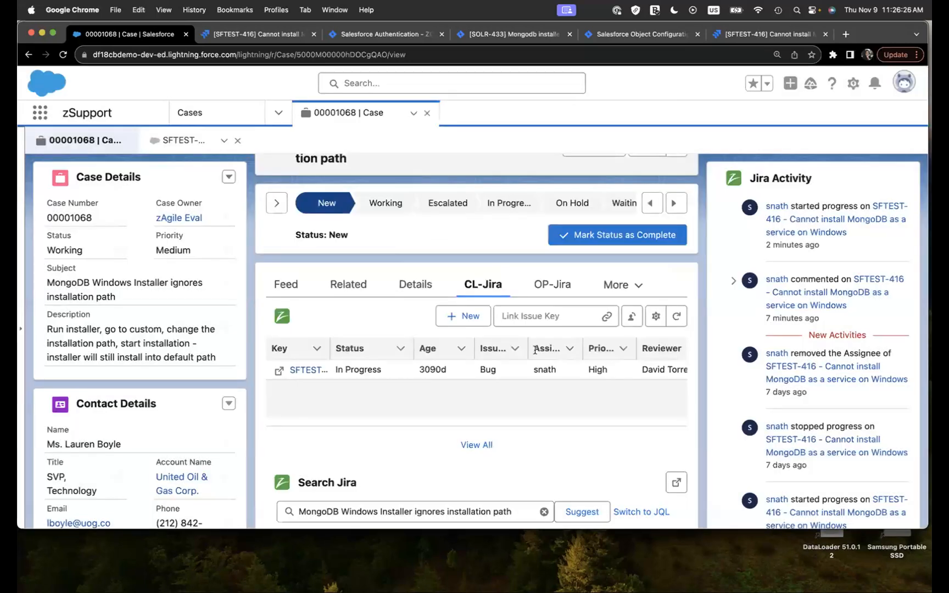
# - Start a new Jira Software issue from the case with project MongoDB Tools (MT) and issue type Bug
pyautogui.click(470, 316)
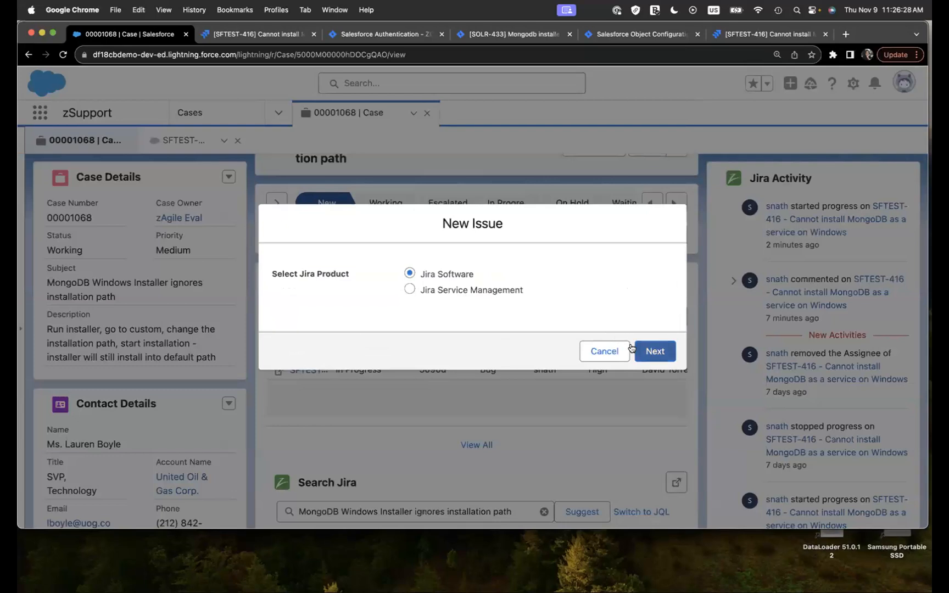
pyautogui.click(652, 352)
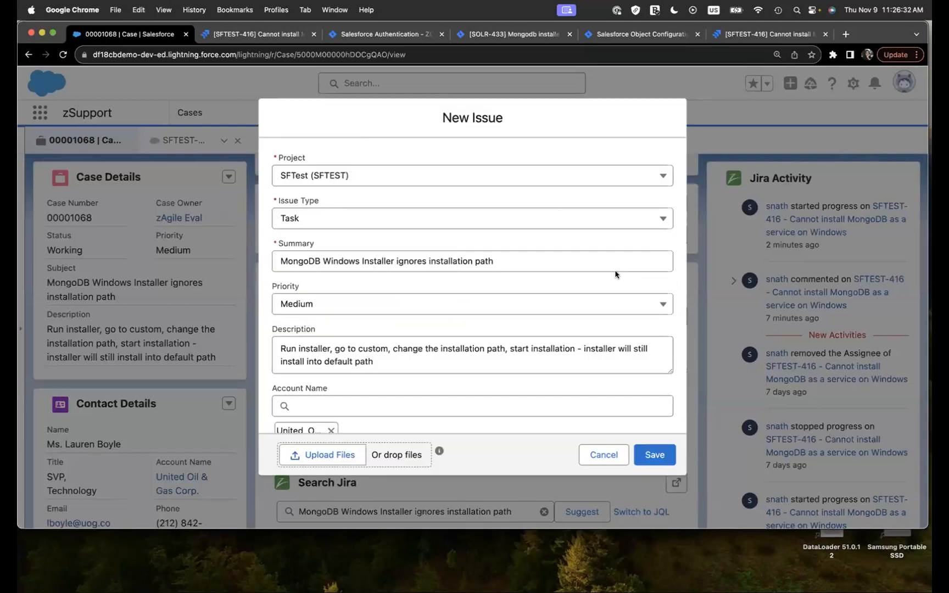
pyautogui.click(521, 177)
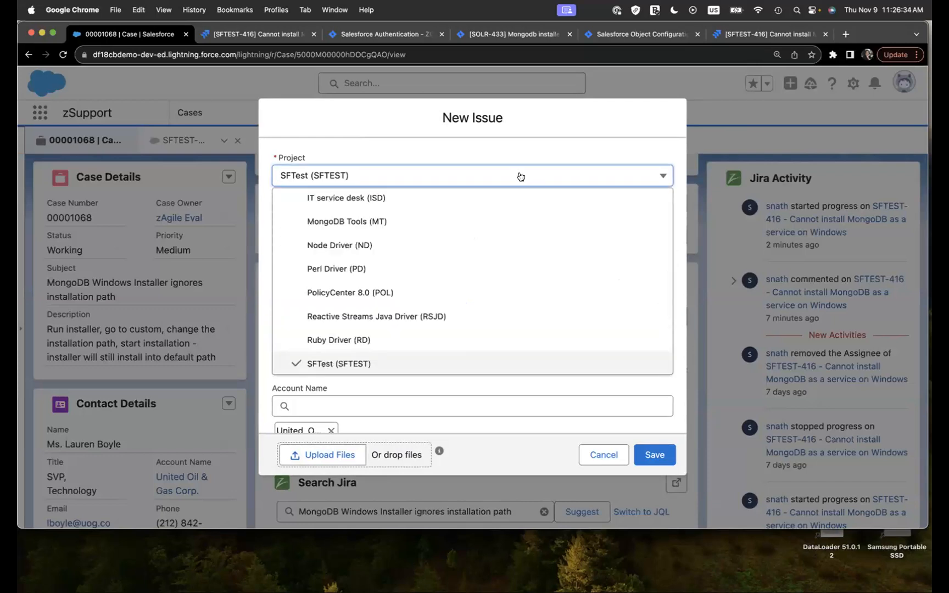
pyautogui.click(406, 221)
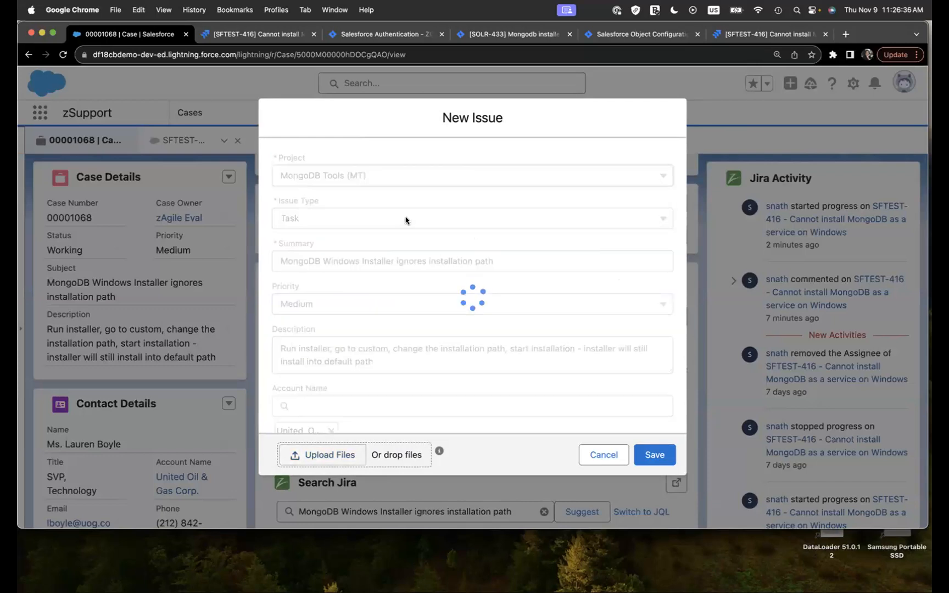
pyautogui.click(396, 220)
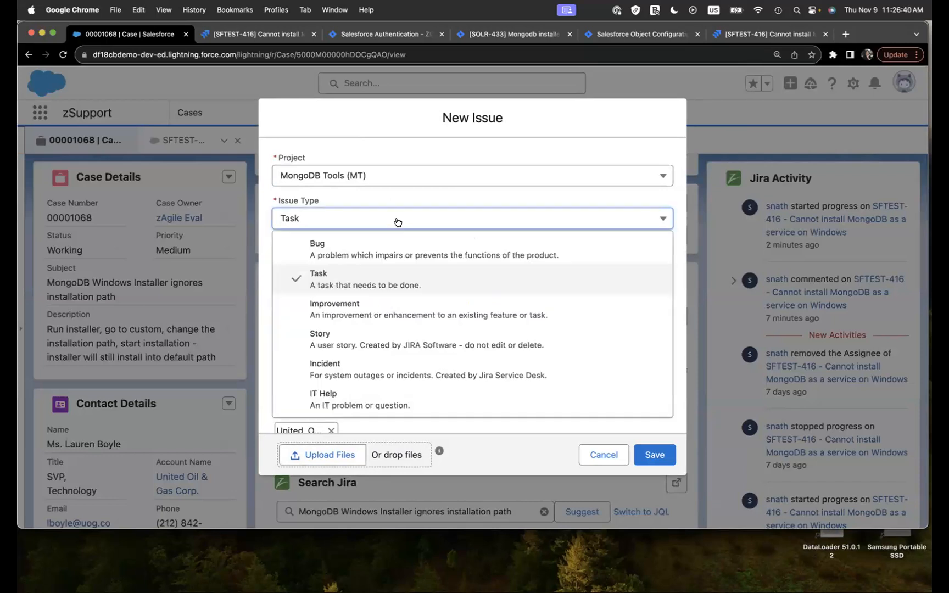
pyautogui.click(366, 247)
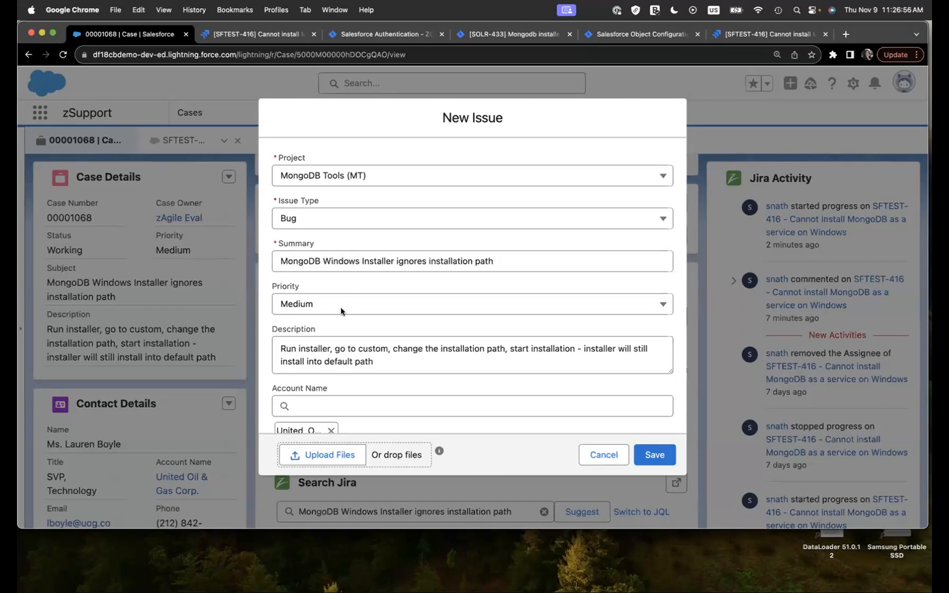
# - Review the new bug's prefilled fields, from summary and description to labels, reporter and assignee, and save the issue
pyautogui.scroll(-2, 355, 339)
pyautogui.scroll(-2, 355, 339)
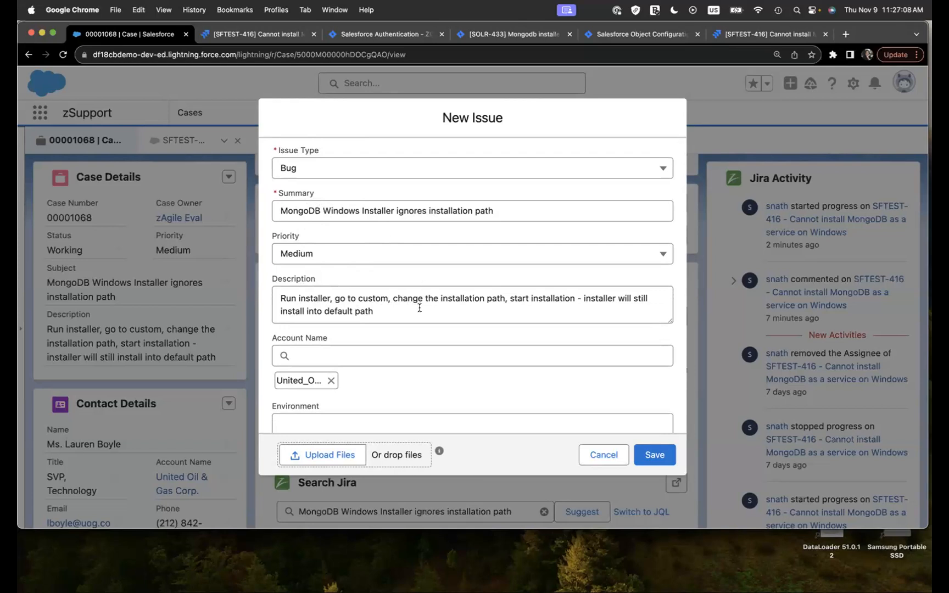
pyautogui.scroll(-7, 419, 308)
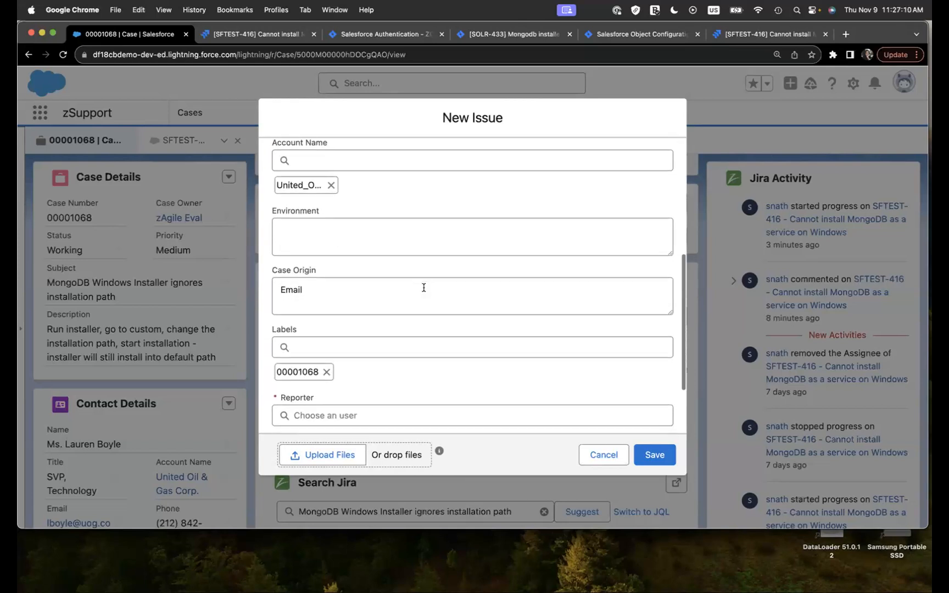
pyautogui.scroll(-3, 423, 286)
pyautogui.scroll(10, 424, 289)
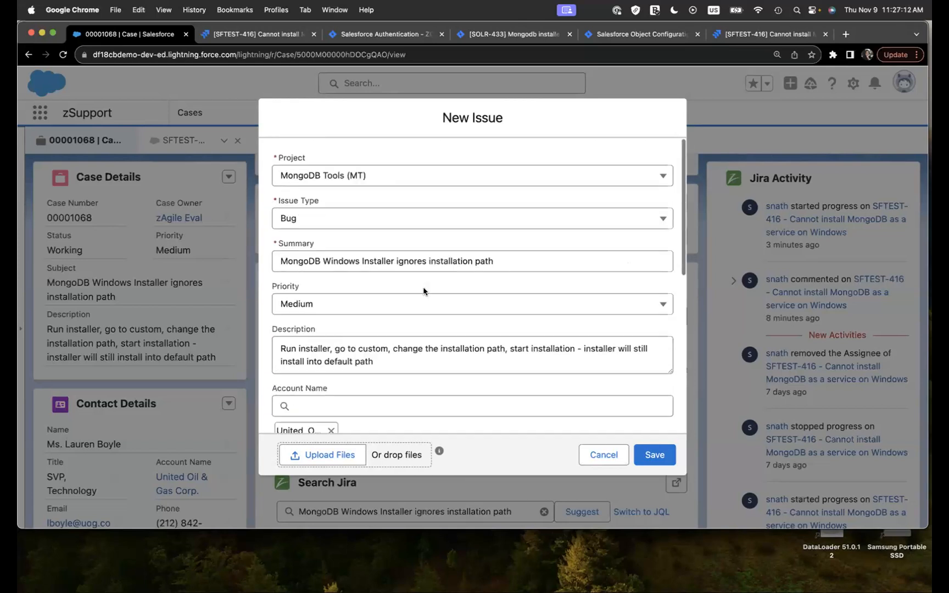
pyautogui.scroll(-10, 424, 291)
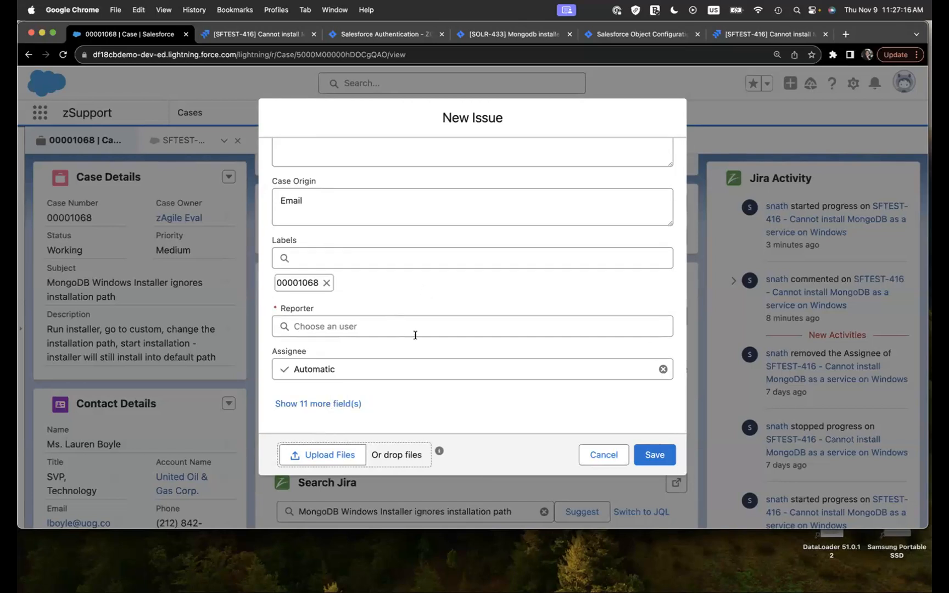
pyautogui.scroll(5, 415, 335)
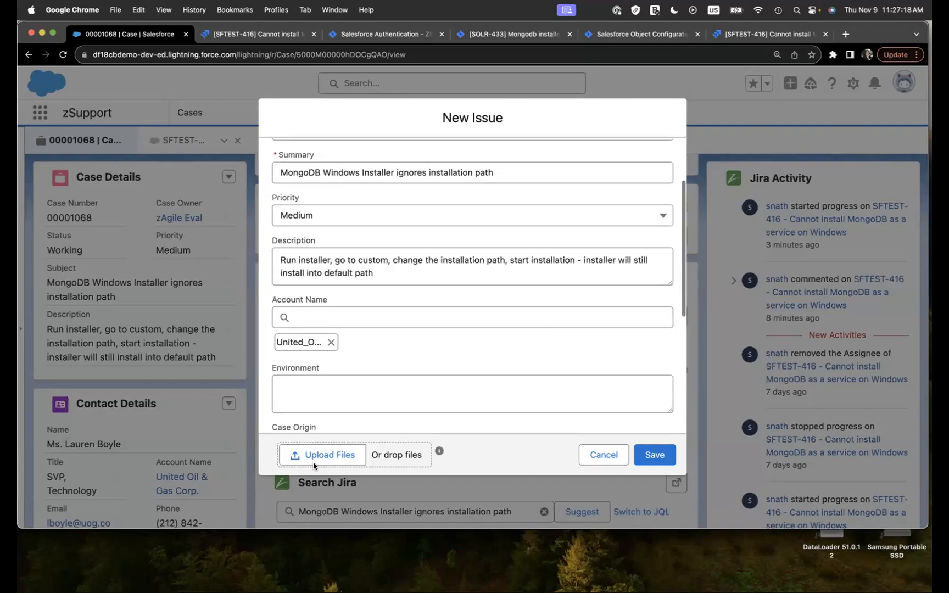
pyautogui.click(652, 457)
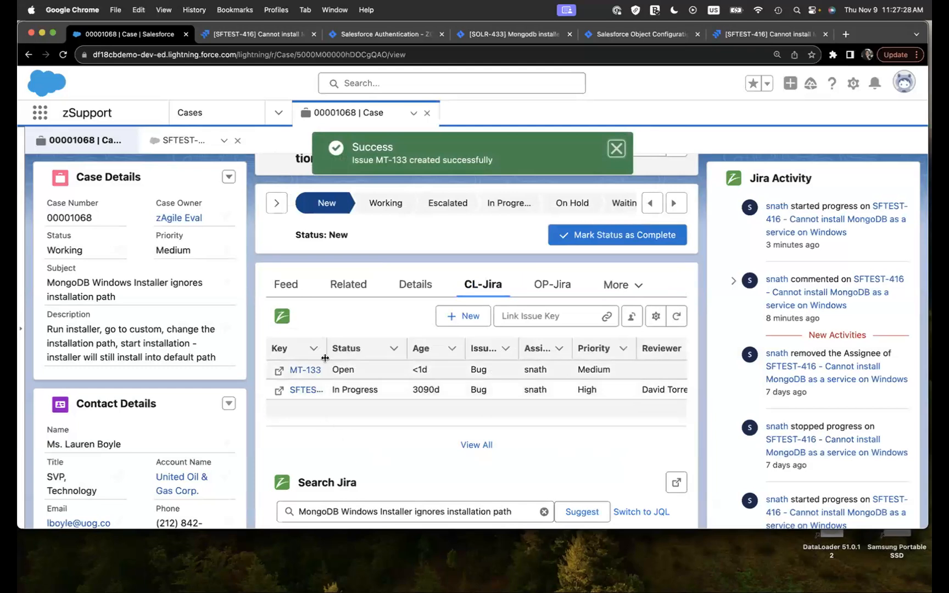
# - Widen the linked issues' Key column, open MT-133 in Jira, and review its Salesforce case details
pyautogui.moveTo(324, 348); pyautogui.dragTo(355, 349)
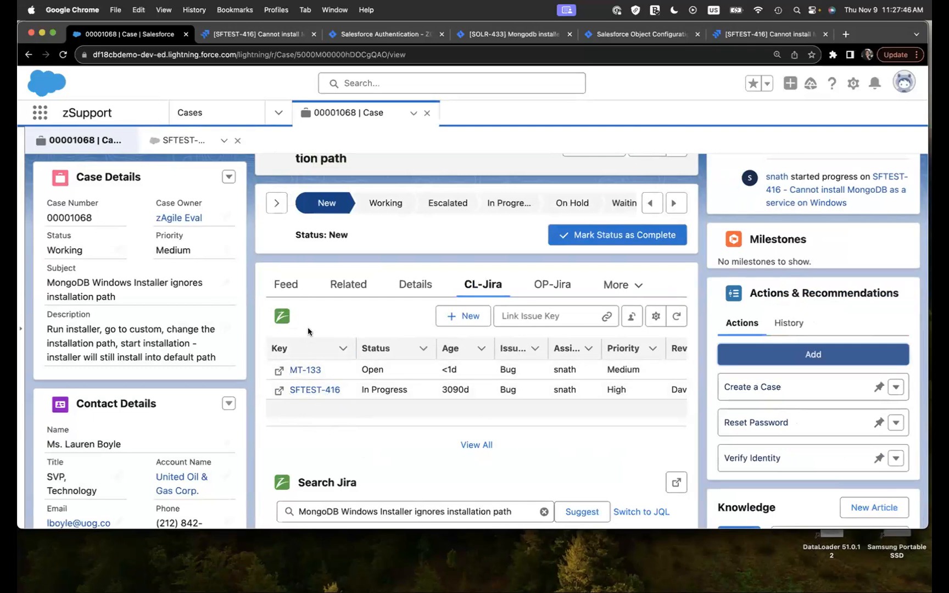
pyautogui.click(279, 371)
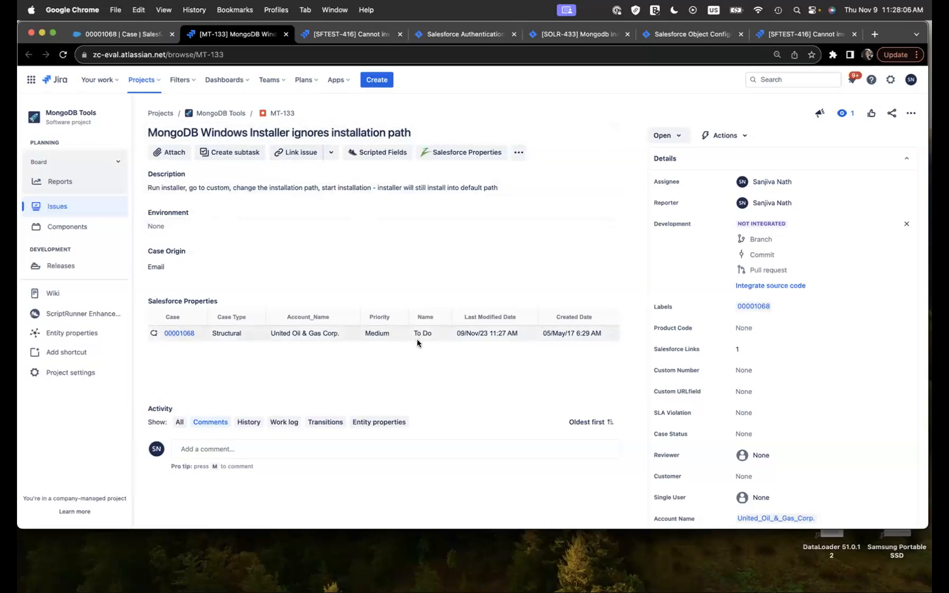
pyautogui.click(184, 334)
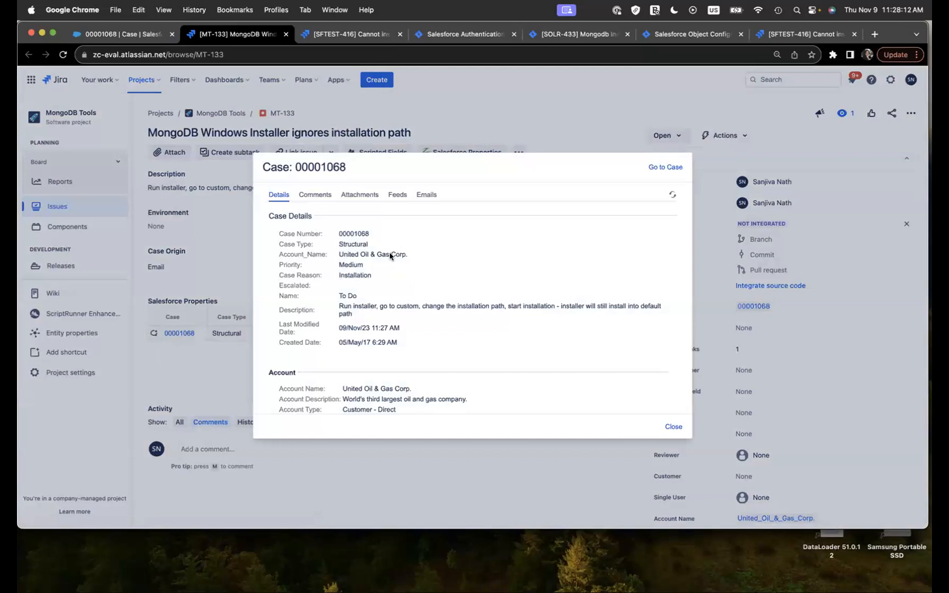
pyautogui.scroll(-5, 390, 256)
pyautogui.scroll(5, 412, 224)
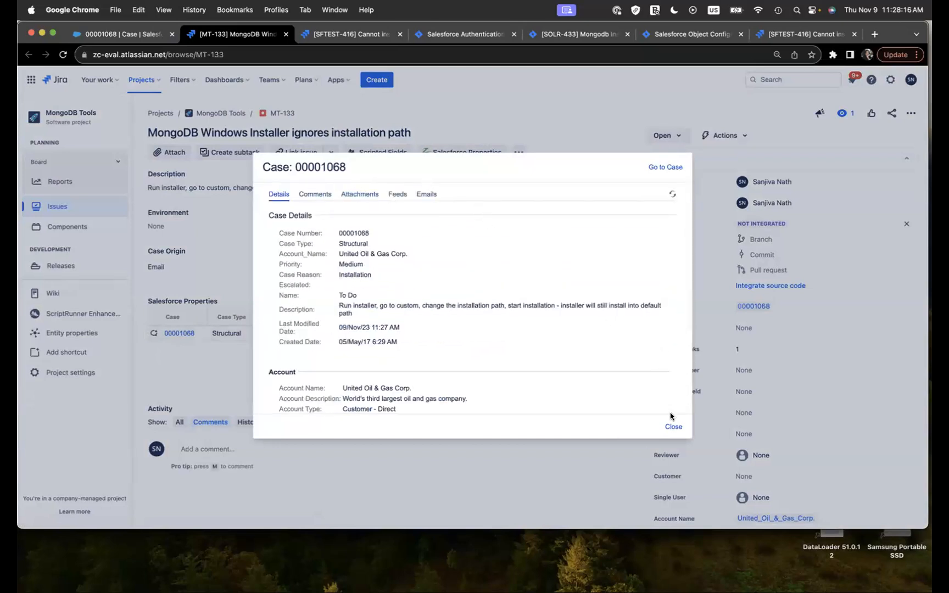
pyautogui.click(673, 427)
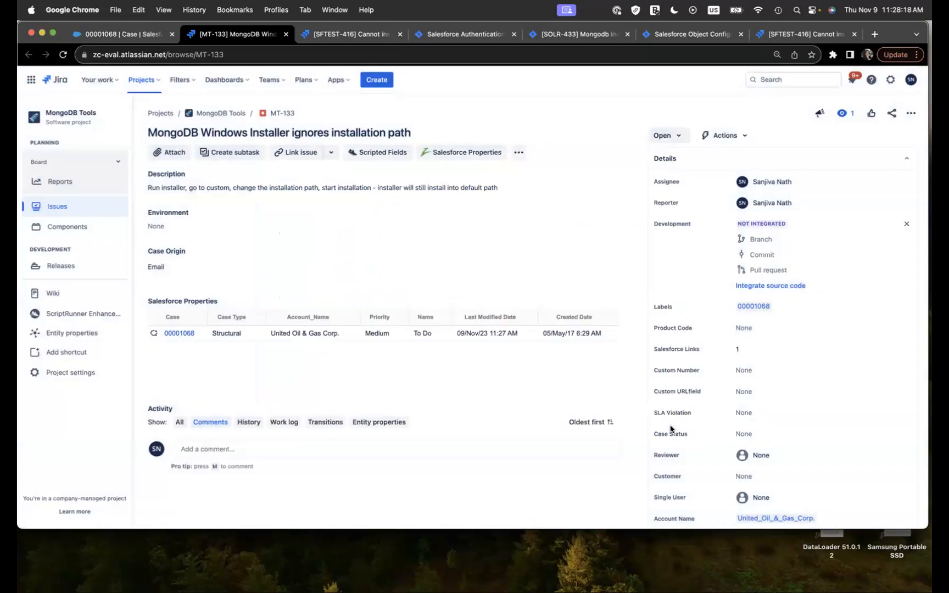
# - Change the status of MT-133 to In Progress
pyautogui.click(664, 140)
pyautogui.click(666, 157)
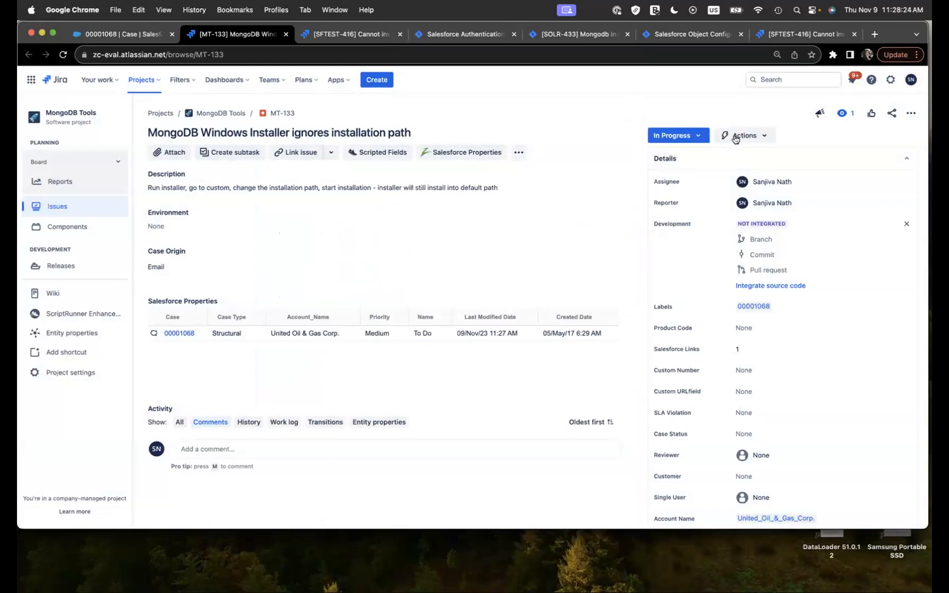
# - Return to the Salesforce case, reload it, and check MT-133's status in the CL-Jira list and the Jira activity
pyautogui.click(131, 36)
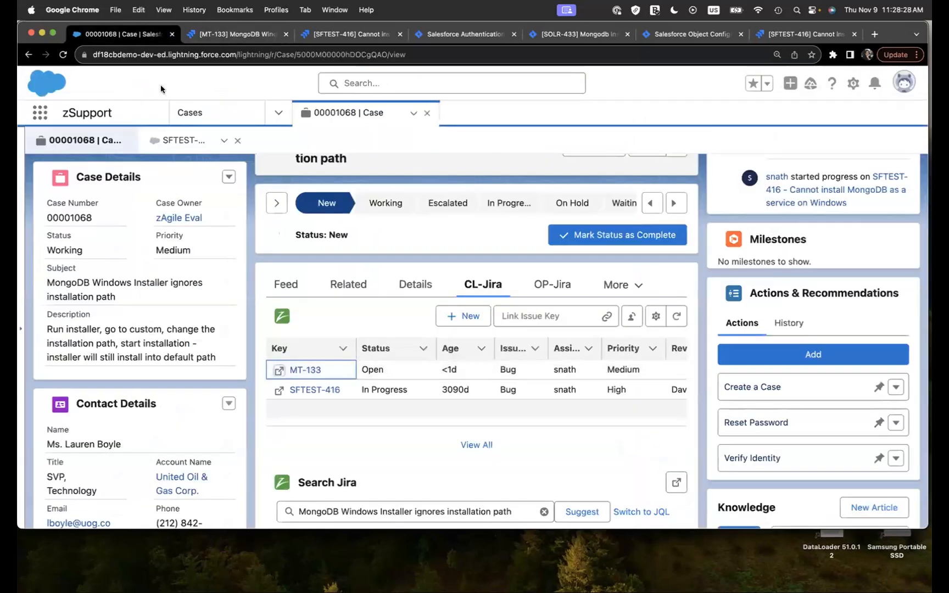
pyautogui.click(60, 55)
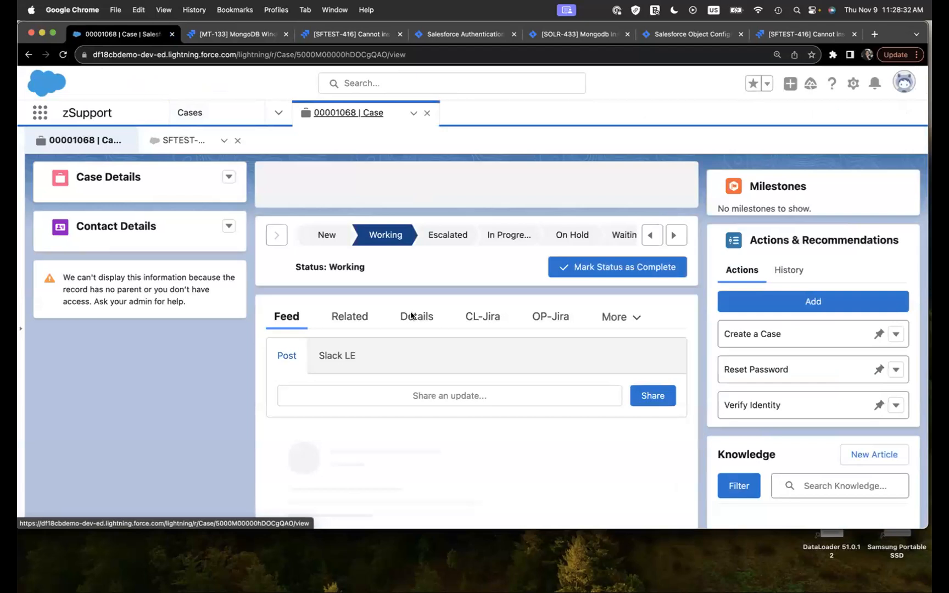
pyautogui.click(482, 336)
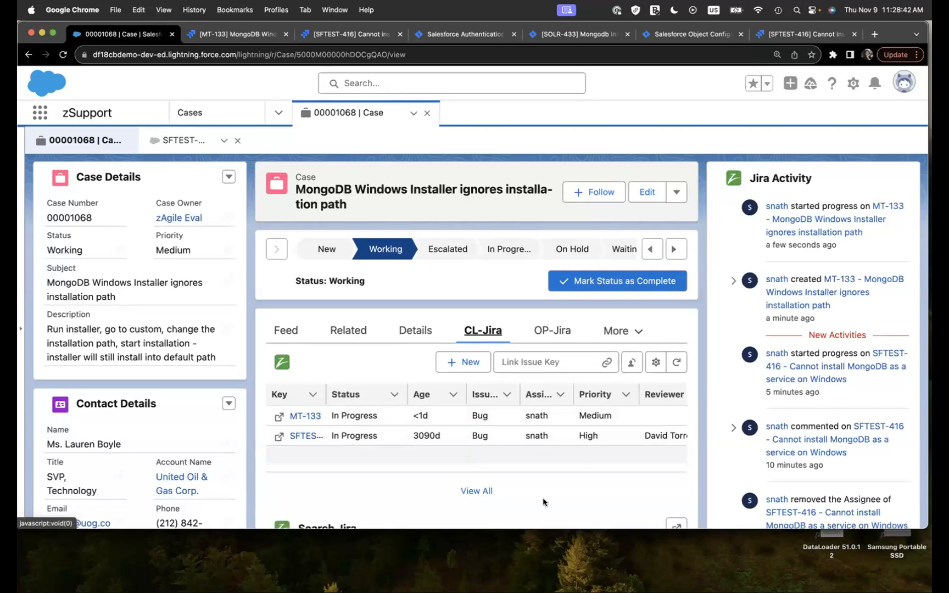
pyautogui.scroll(-2, 544, 494)
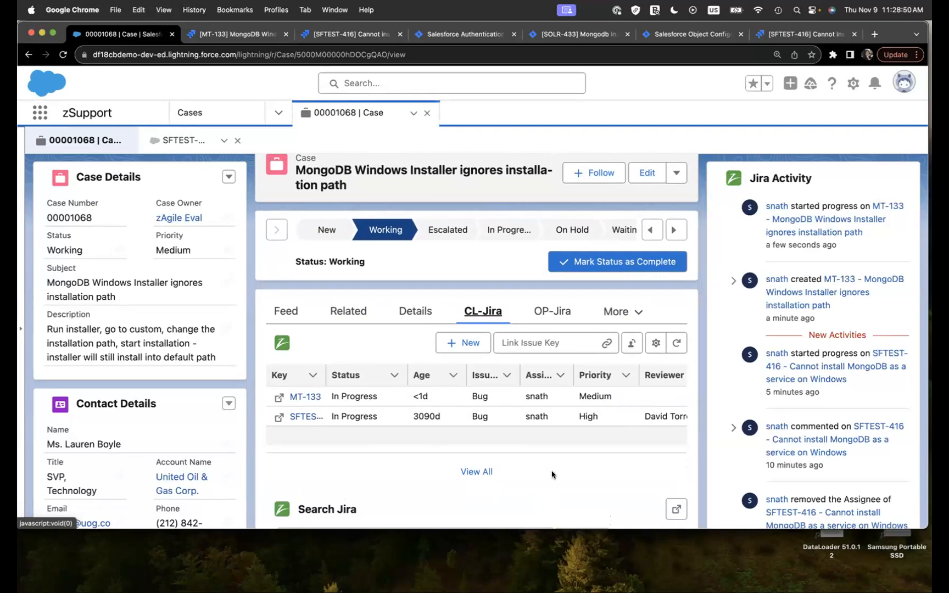
# - Compare the case's CL-Jira and OP-Jira views, including their linked issue lists and Jira search areas
pyautogui.scroll(-1, 544, 490)
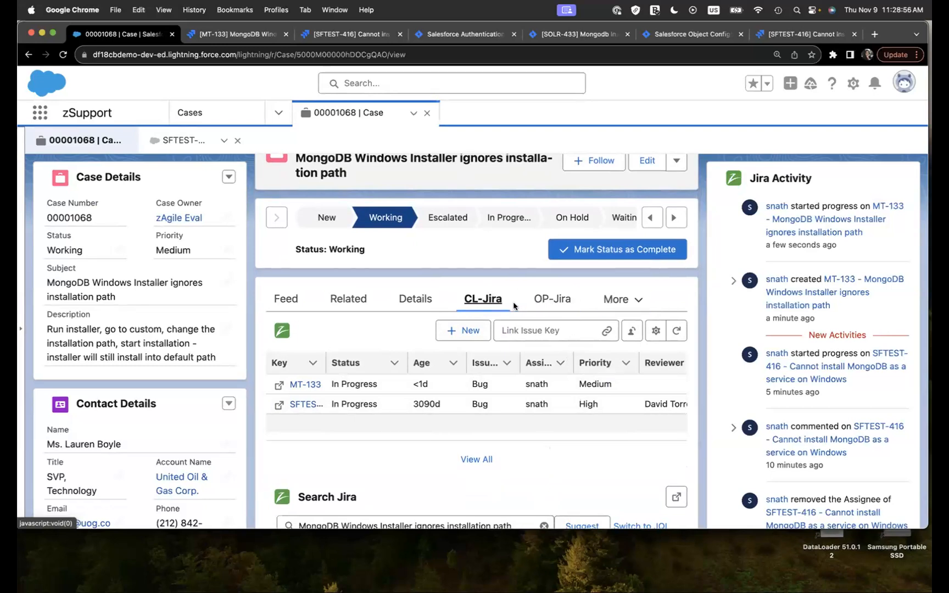
pyautogui.scroll(-3, 493, 361)
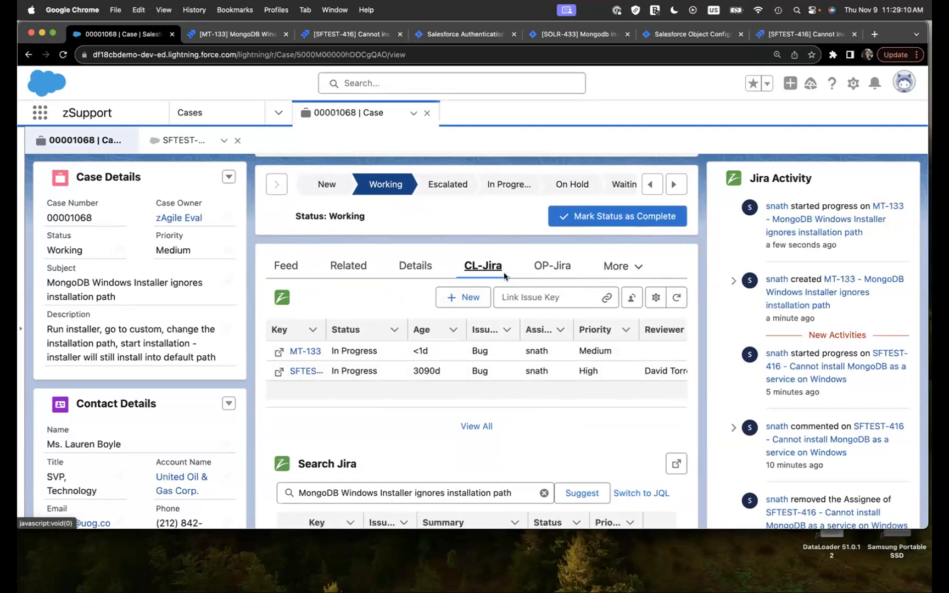
pyautogui.click(557, 265)
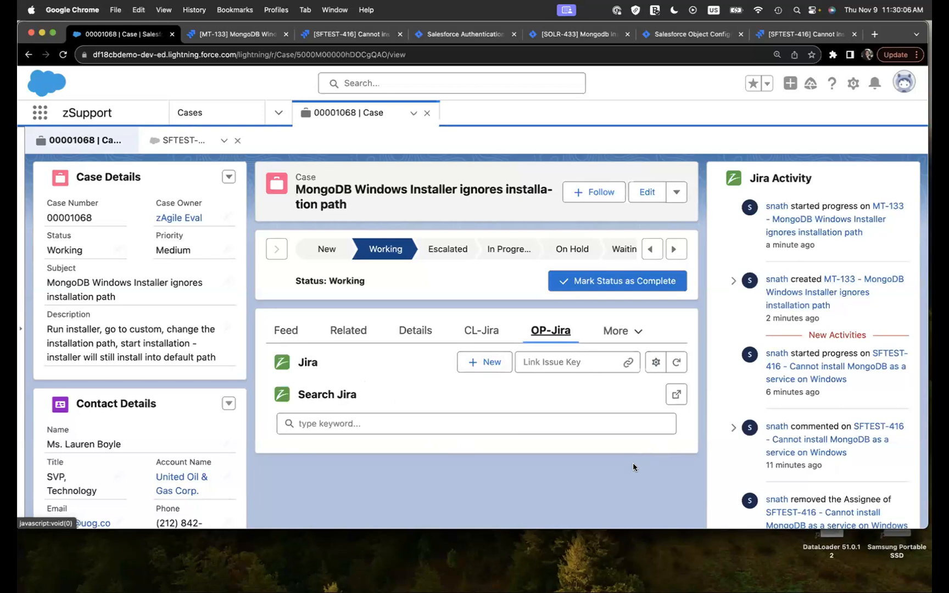
pyautogui.click(481, 330)
pyautogui.scroll(-3, 424, 427)
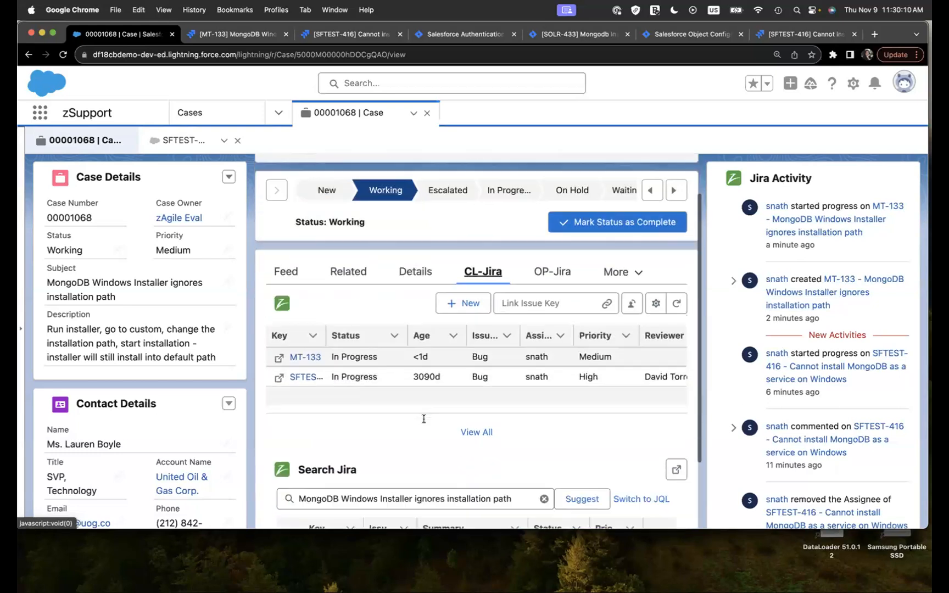
pyautogui.scroll(3, 436, 356)
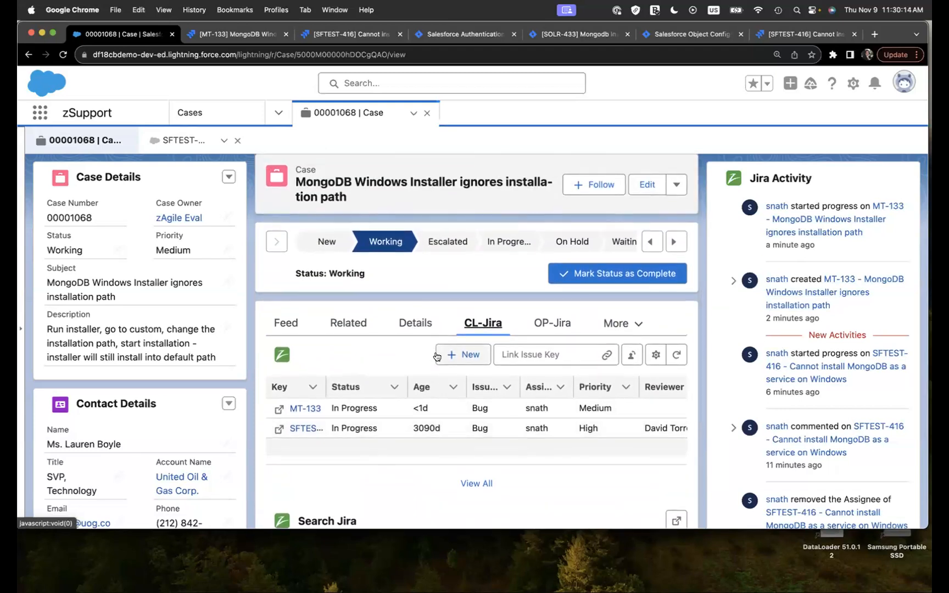
pyautogui.click(555, 324)
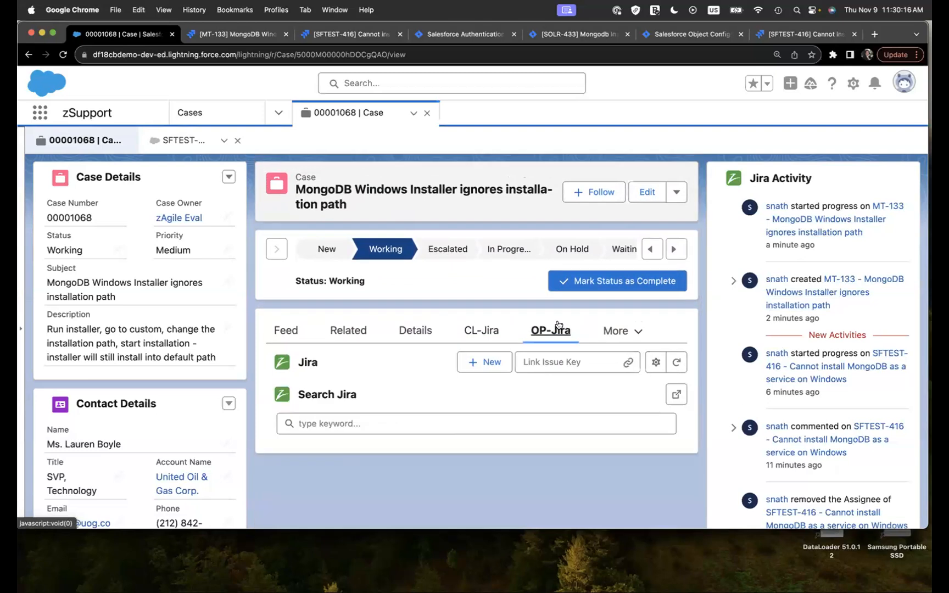
pyautogui.click(475, 330)
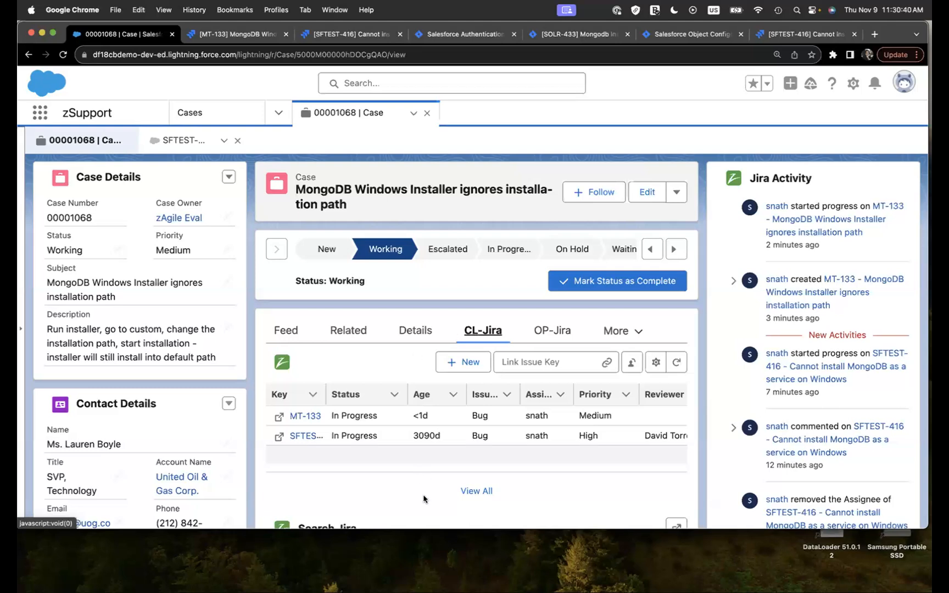
pyautogui.scroll(-1, 425, 507)
pyautogui.scroll(1, 426, 505)
# - Open Salesforce Setup in a separate browser tab, keeping the case open
pyautogui.click(849, 88)
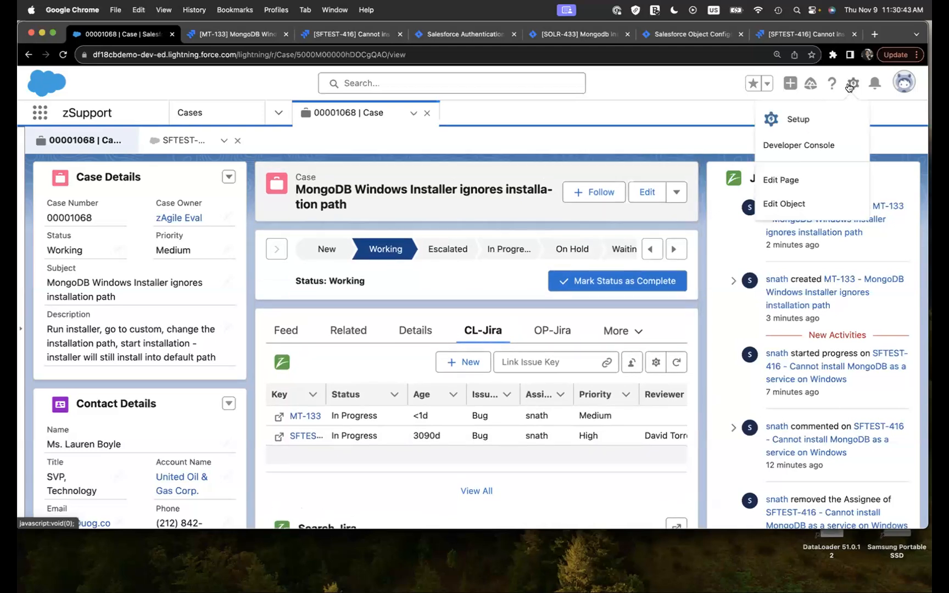
pyautogui.rightClick(798, 120)
pyautogui.click(794, 124)
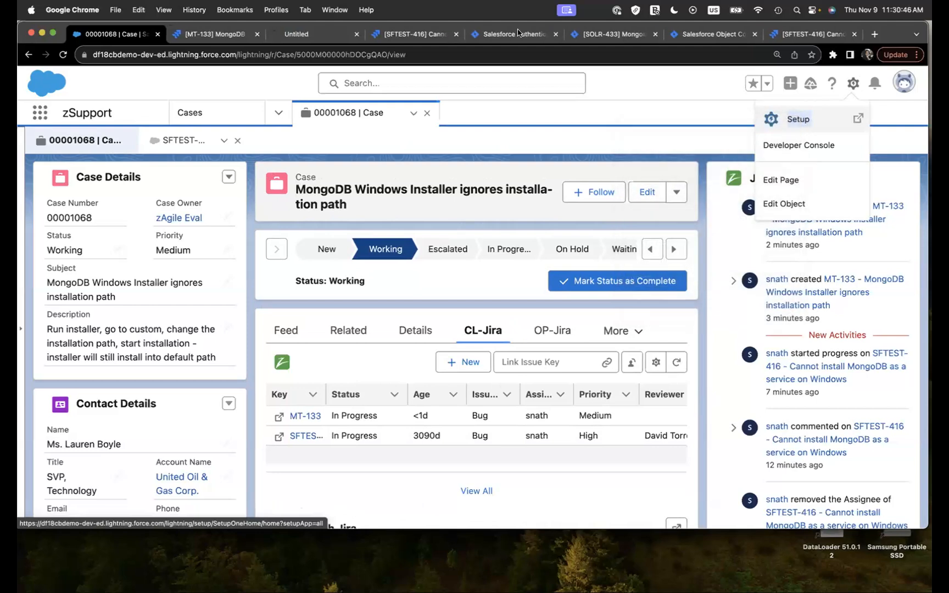
pyautogui.click(305, 35)
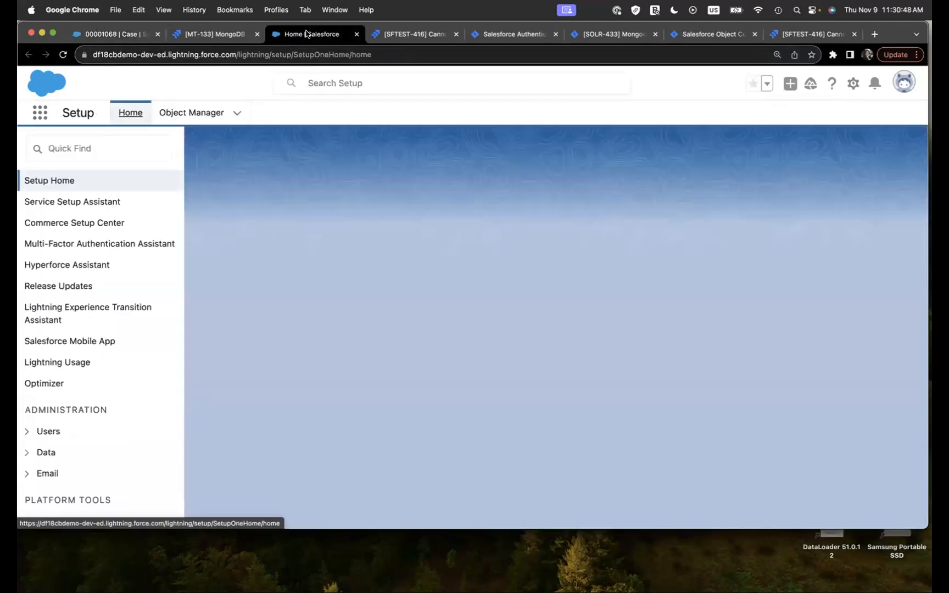
# - Find Installed Packages in Setup, view it in Salesforce Classic, and open the zAgileConnect package's configuration to review its Jira connections
pyautogui.click(118, 146)
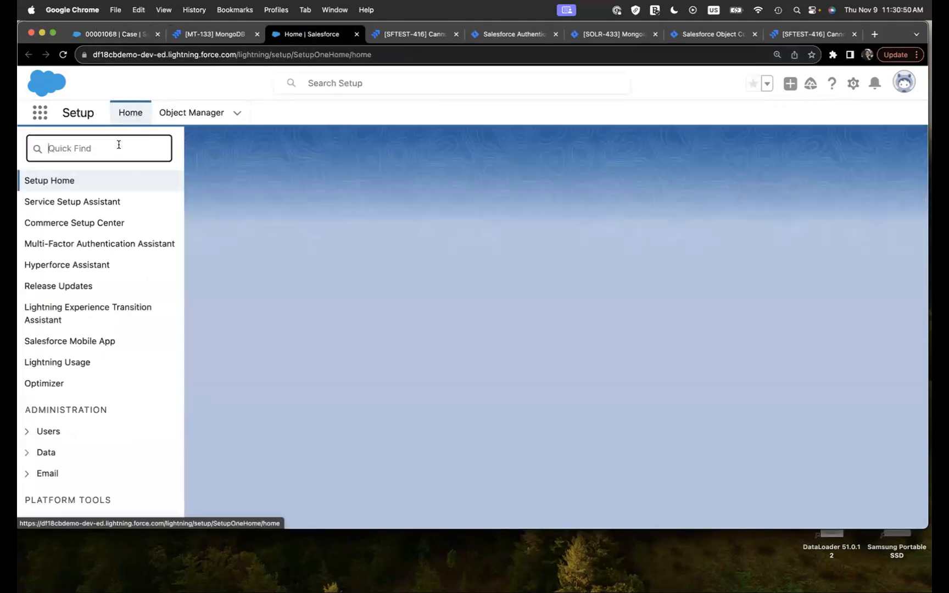
pyautogui.write('in')
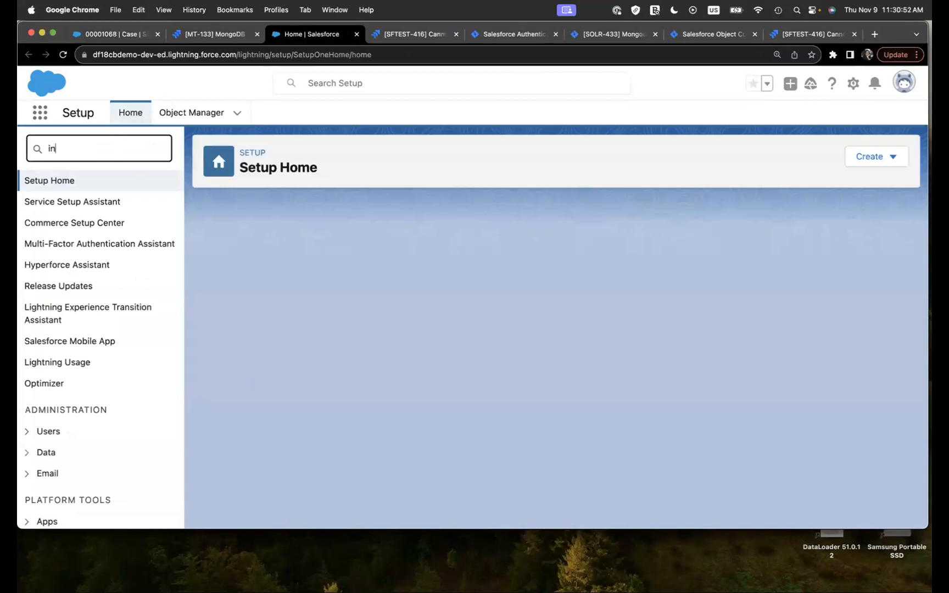
pyautogui.write('stall')
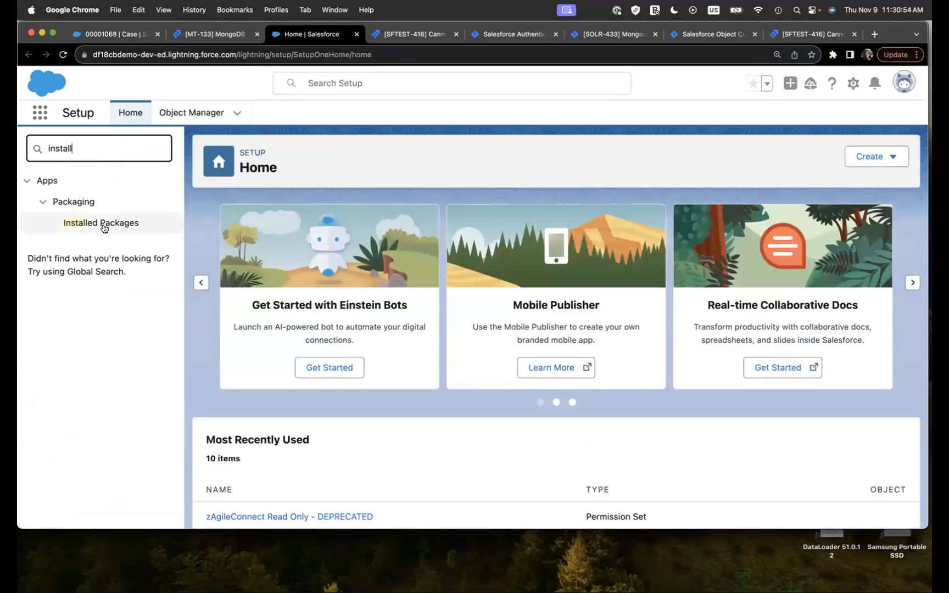
pyautogui.click(104, 226)
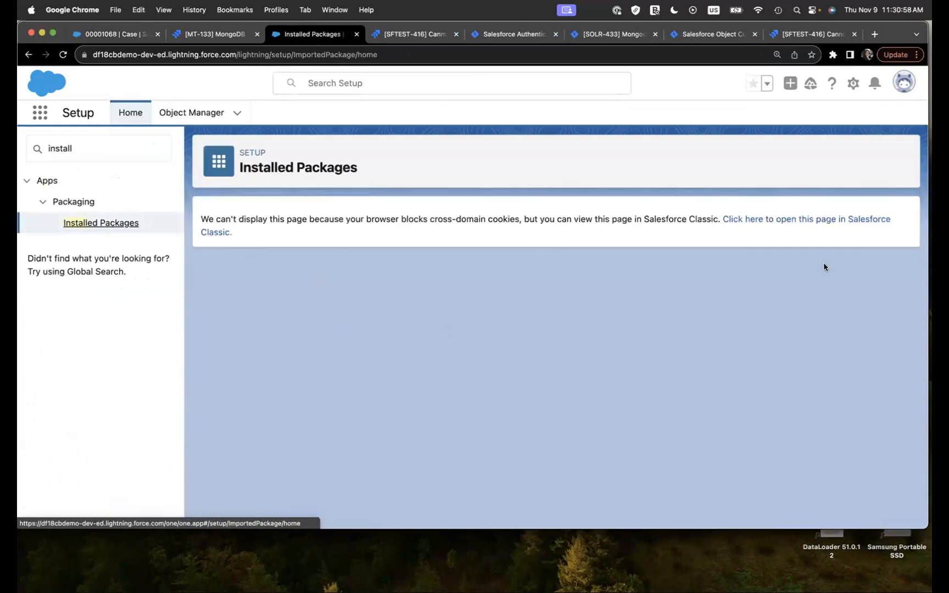
pyautogui.click(839, 220)
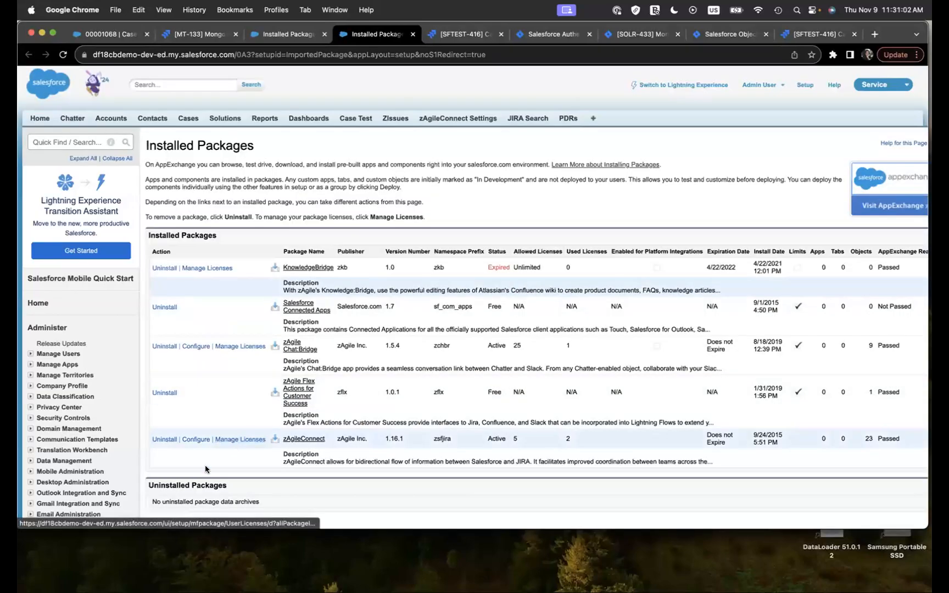
pyautogui.click(194, 442)
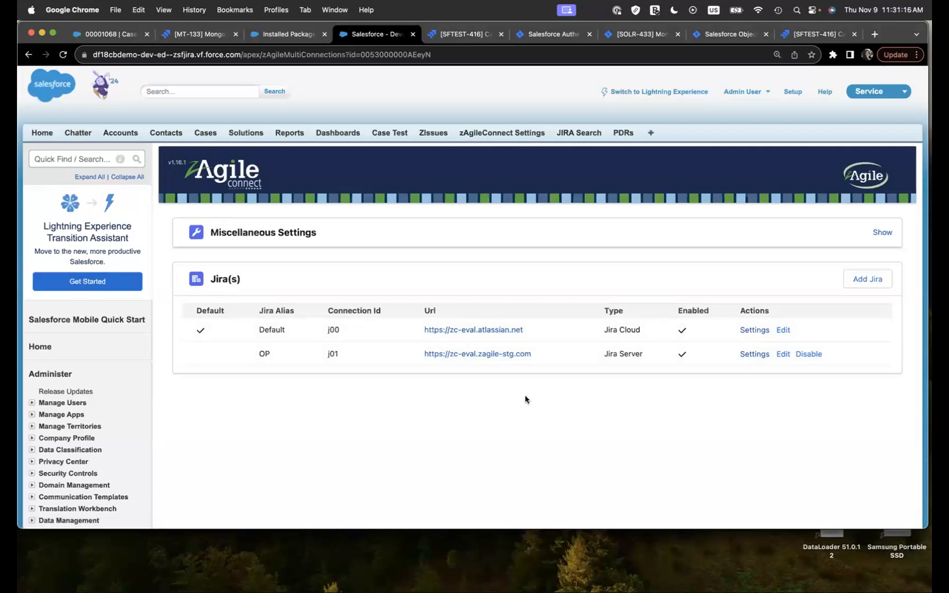
# - Check the MT-133 issue in Jira Cloud and return to the Salesforce case to review its CL-Jira linked issues
pyautogui.click(195, 34)
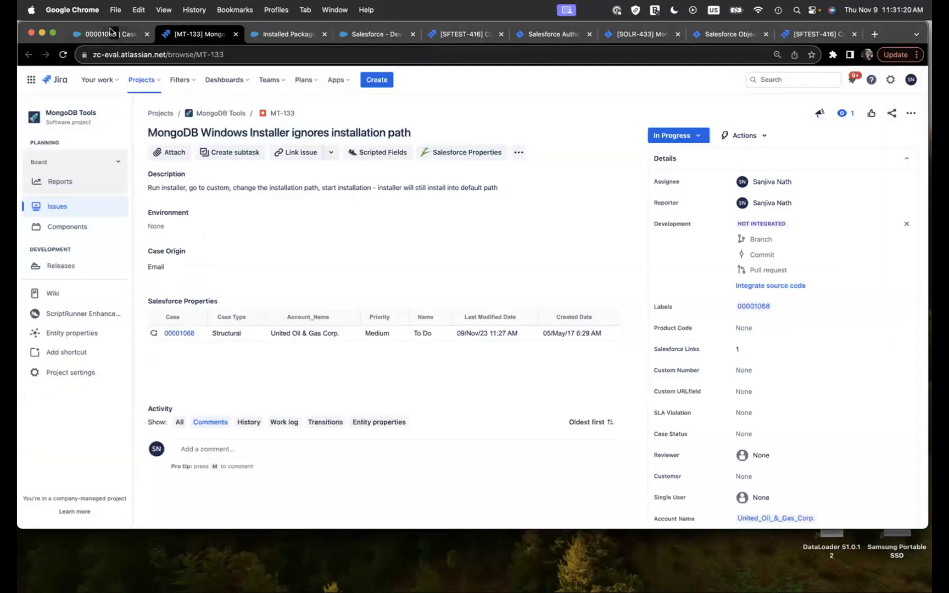
pyautogui.click(110, 32)
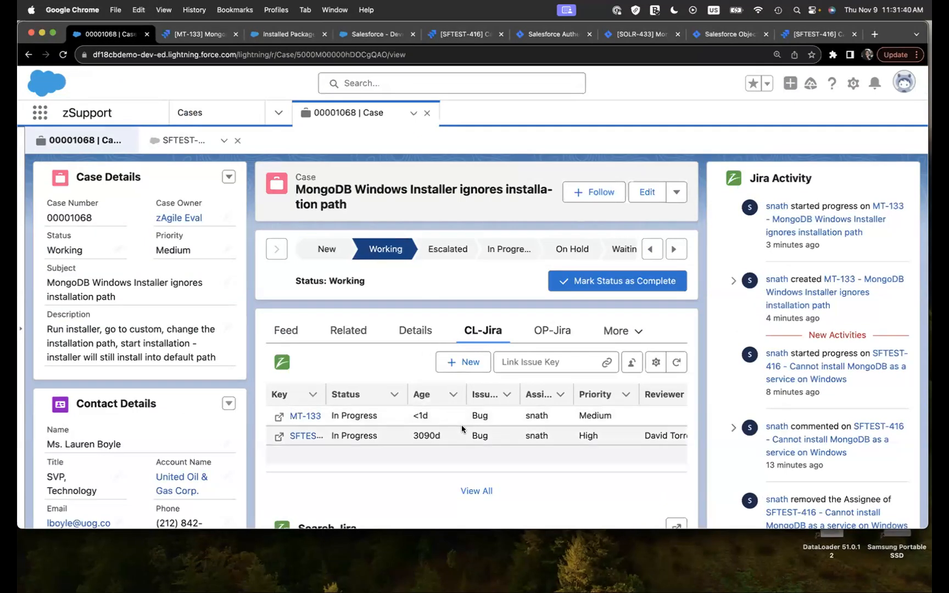
pyautogui.scroll(-2, 462, 430)
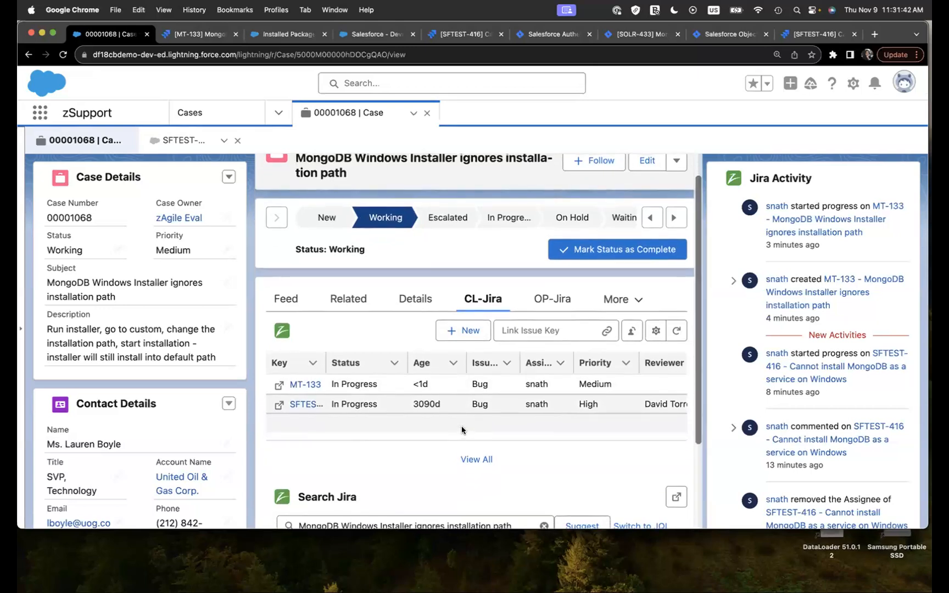
pyautogui.scroll(1, 461, 429)
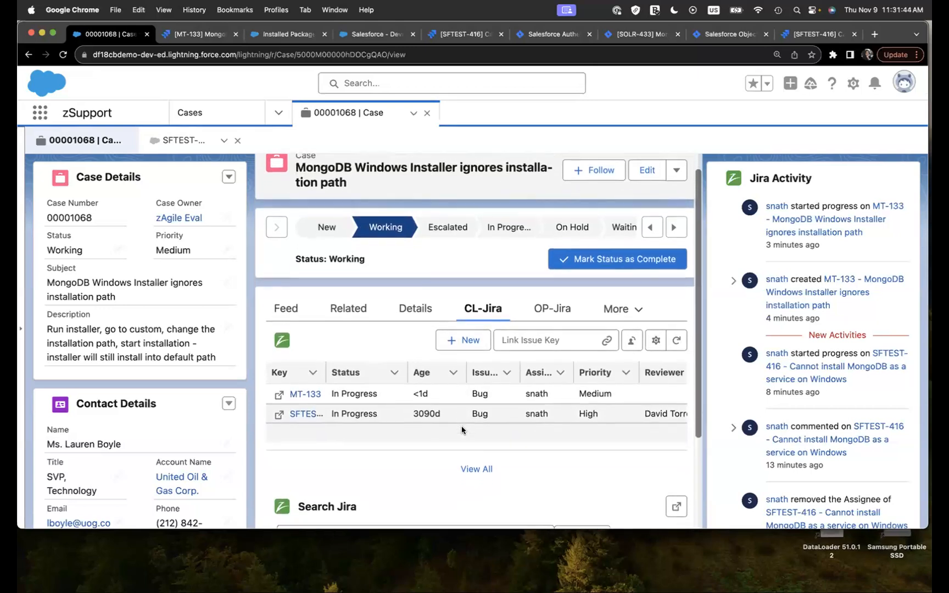
pyautogui.scroll(2, 461, 426)
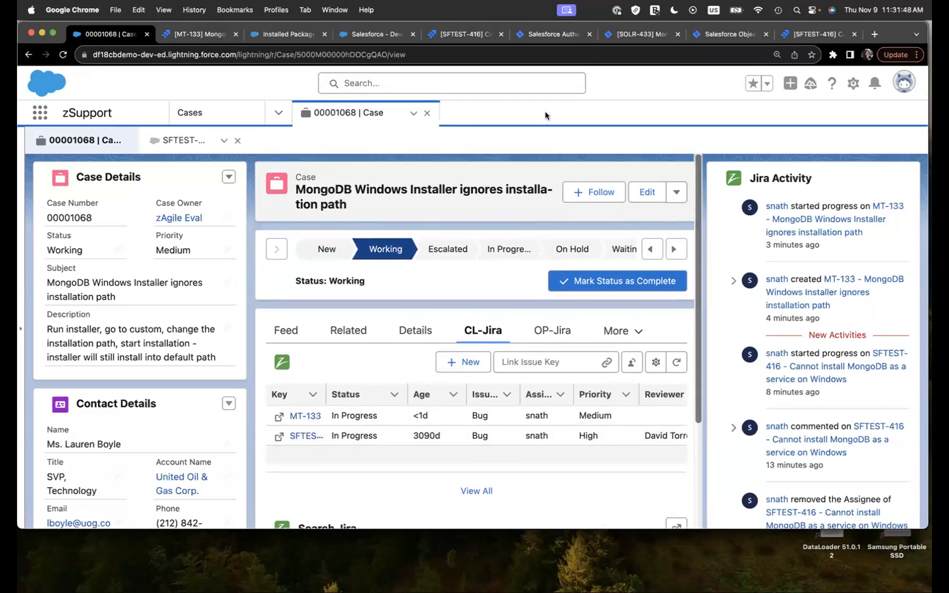
# - Compare the case's OP-Jira view with issue SOLR-433 in Jira Server, down to the issue's Salesforce Properties
pyautogui.click(646, 36)
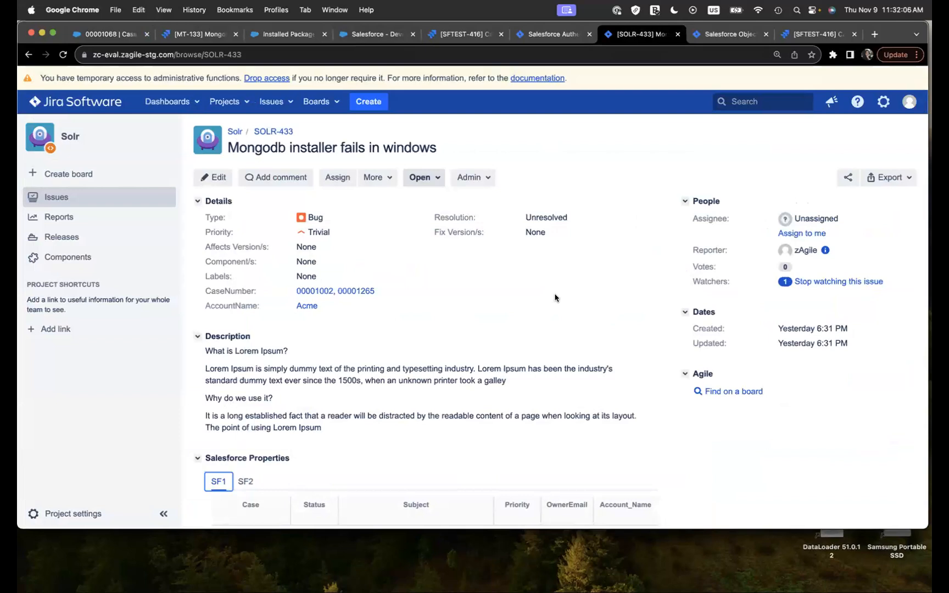
pyautogui.click(109, 35)
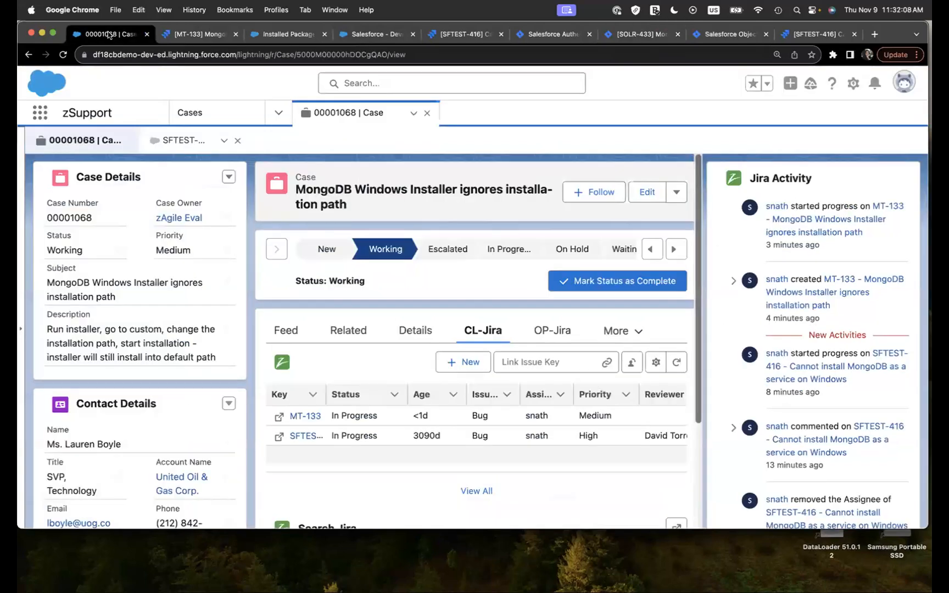
pyautogui.click(559, 331)
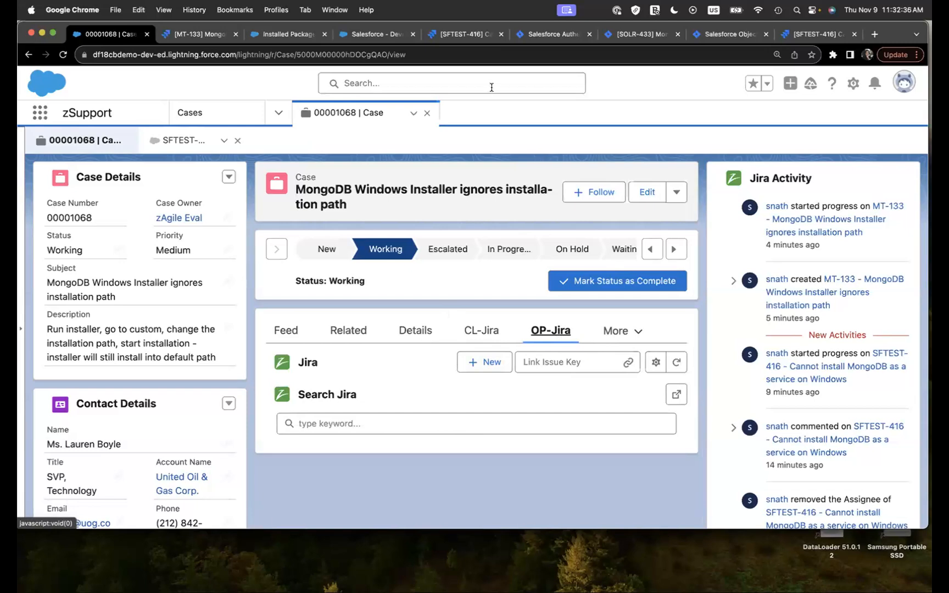
pyautogui.click(643, 34)
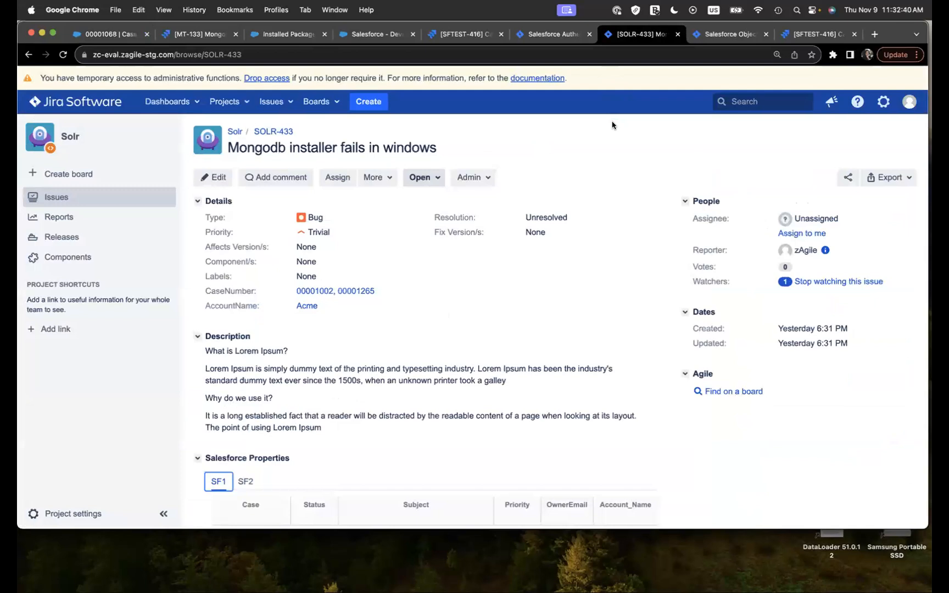
pyautogui.scroll(-5, 575, 313)
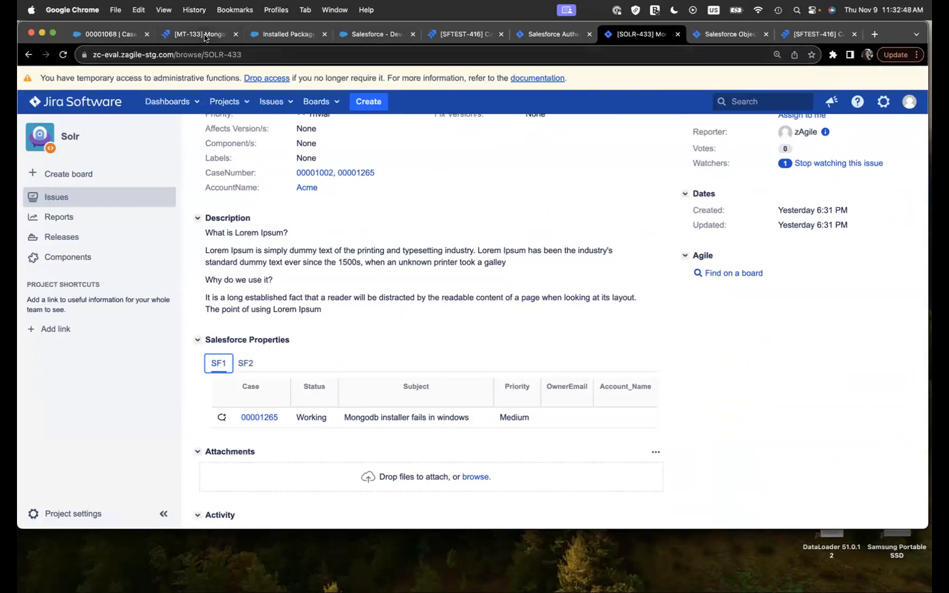
# - Switch to SFTEST-416 in Jira Cloud and examine the opportunities and cases in its Salesforce Properties
pyautogui.click(448, 36)
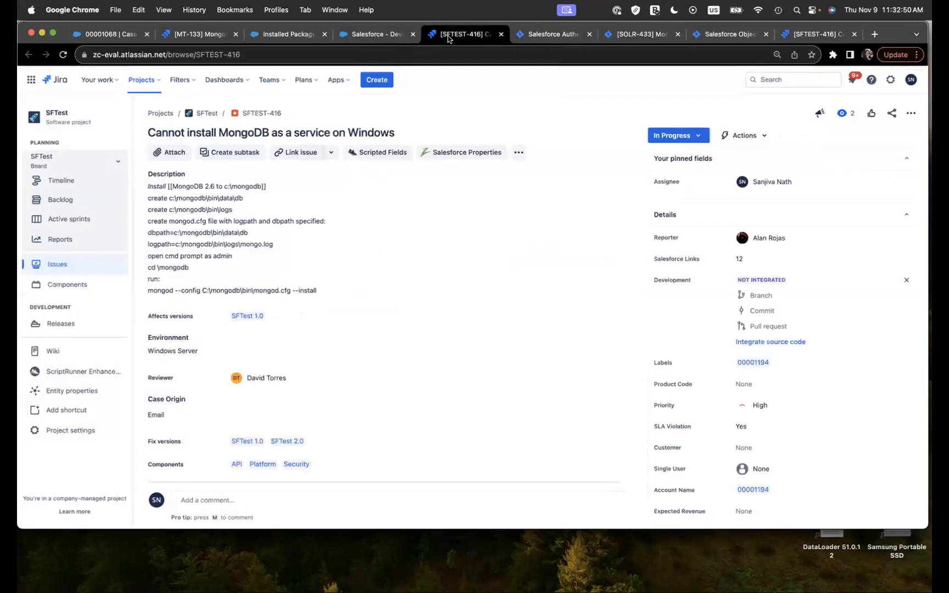
pyautogui.scroll(-5, 434, 264)
pyautogui.scroll(-6, 433, 263)
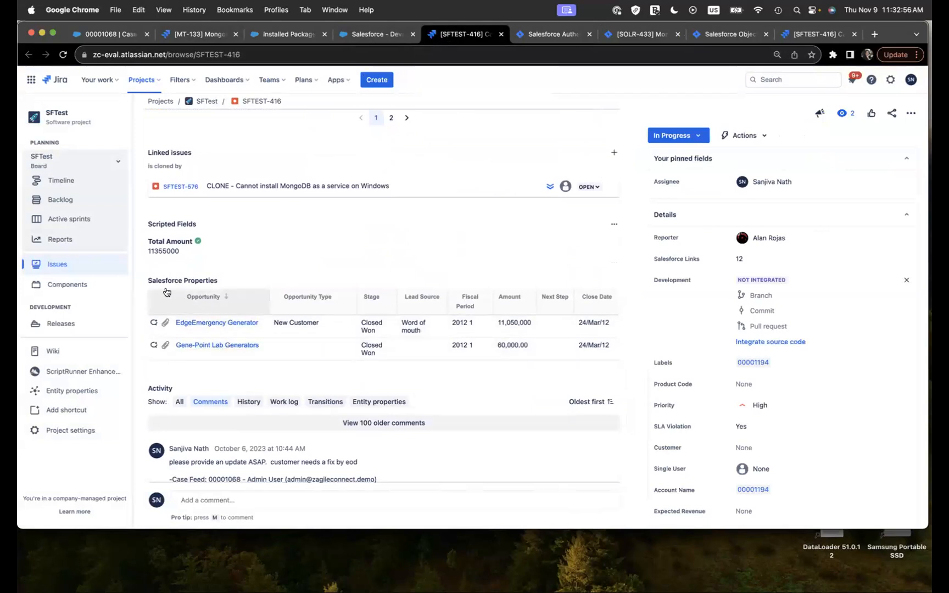
pyautogui.scroll(-4, 222, 328)
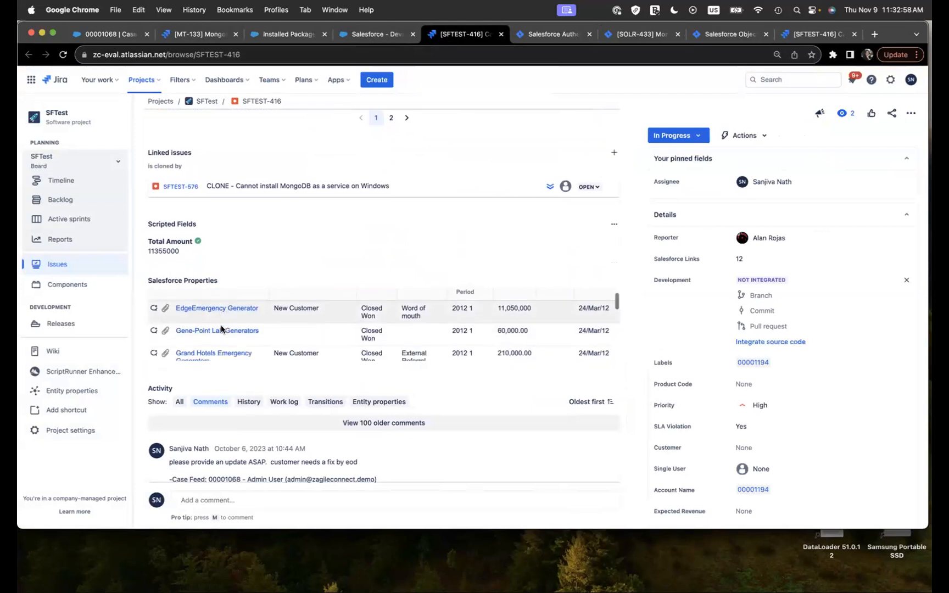
pyautogui.scroll(-5, 222, 328)
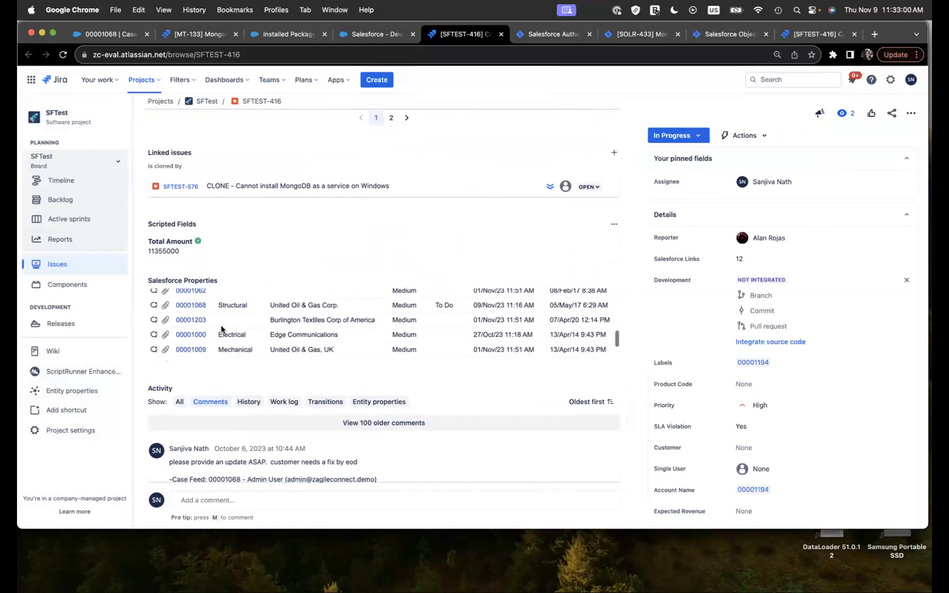
pyautogui.scroll(8, 220, 328)
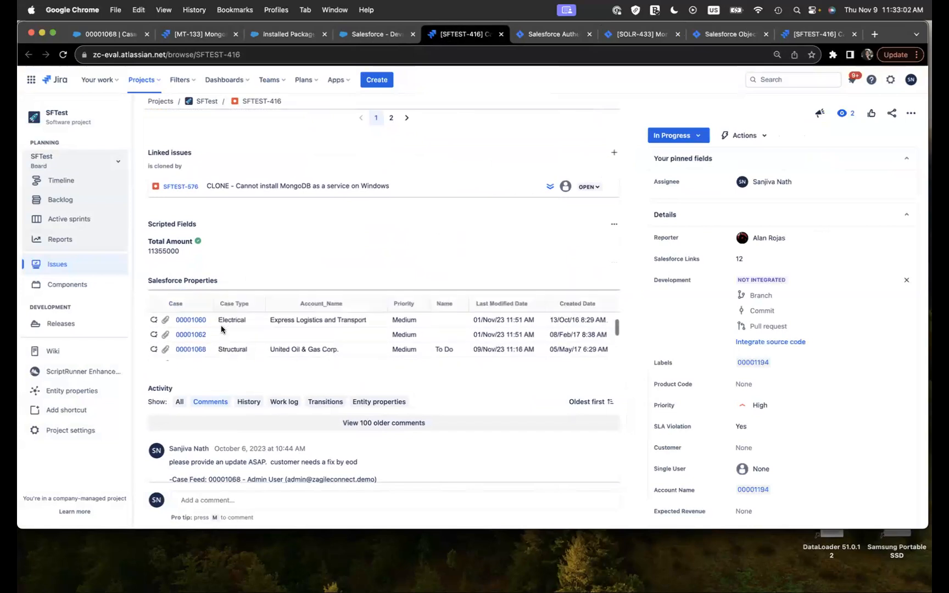
pyautogui.scroll(5, 281, 271)
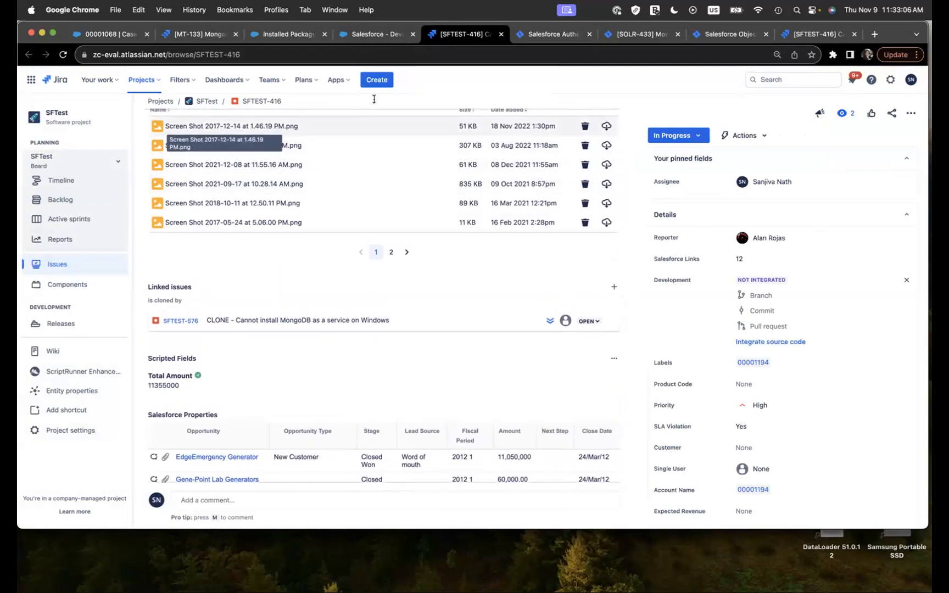
# - Return to SOLR-433 and view the SF2 case data under its Salesforce Properties
pyautogui.click(637, 34)
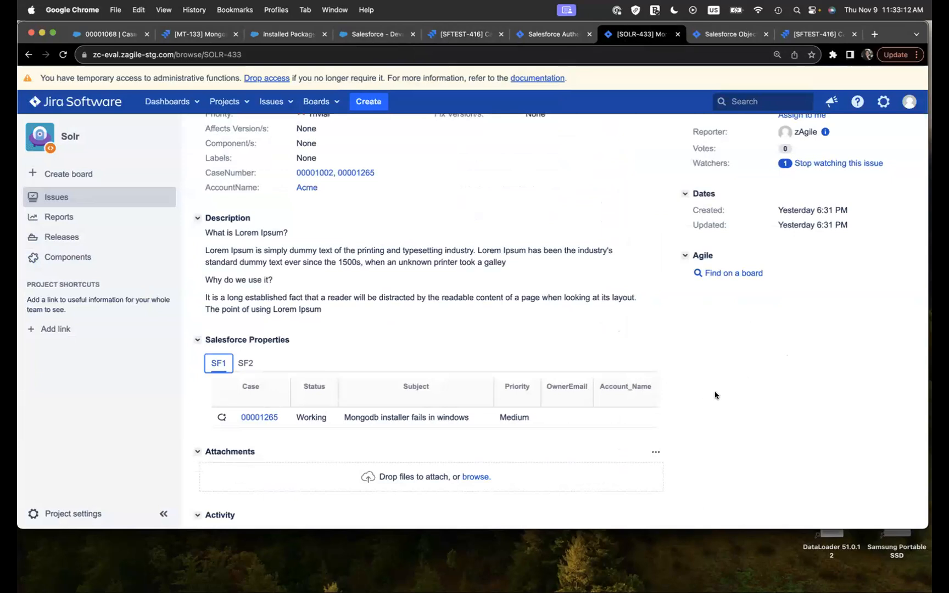
pyautogui.scroll(-1, 730, 401)
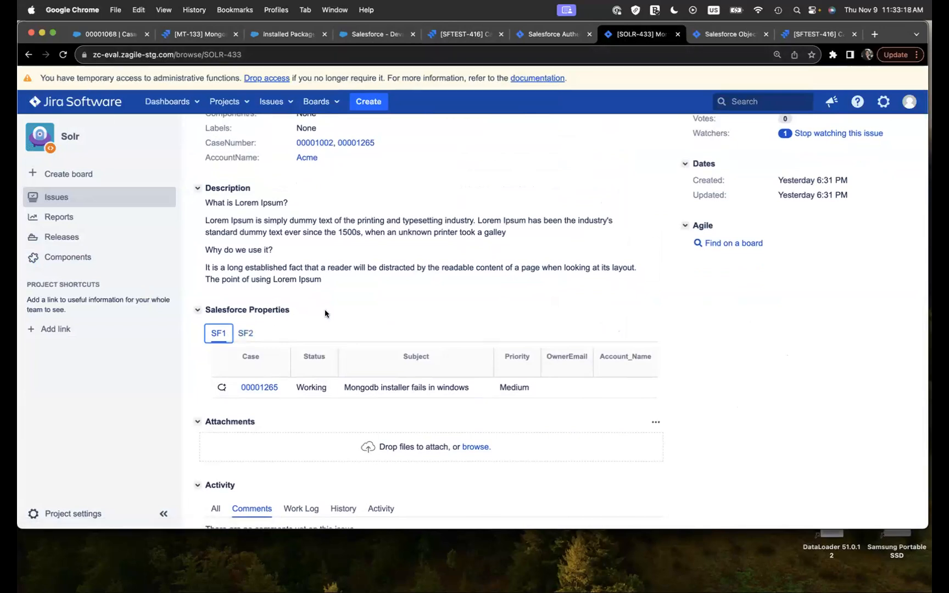
pyautogui.click(249, 333)
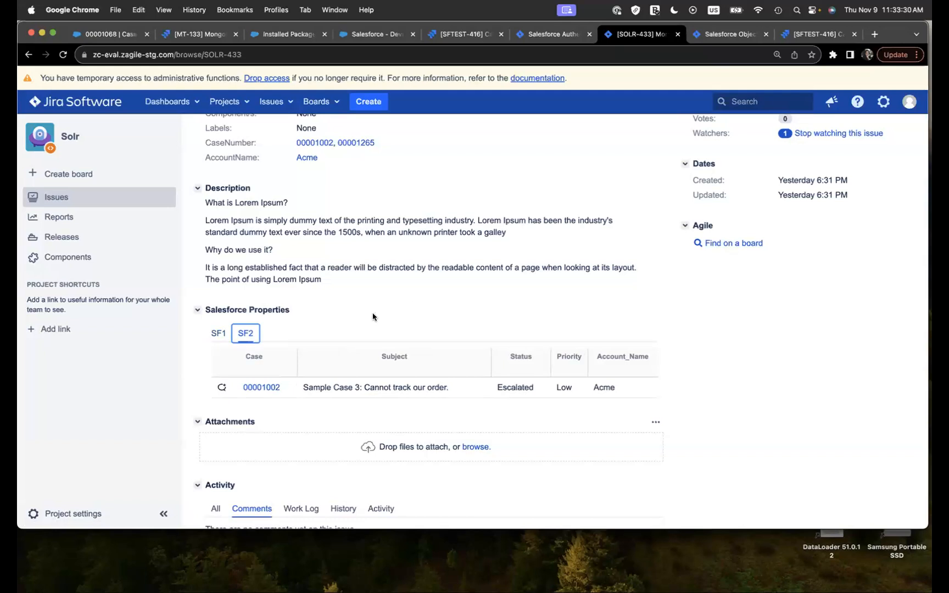
# - Compare the SF1 and SF2 case data under SOLR-433's Salesforce Properties
pyautogui.click(218, 333)
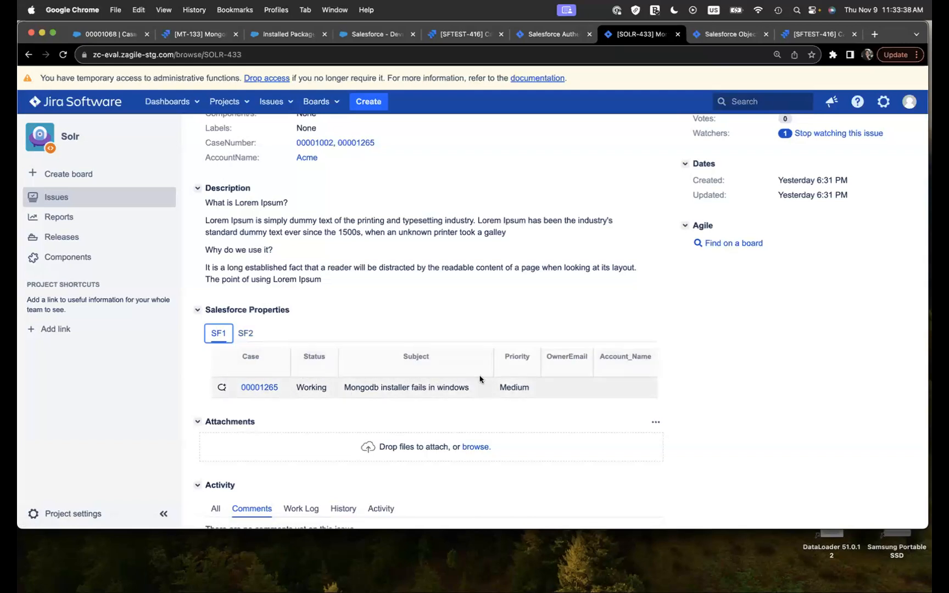
pyautogui.click(246, 333)
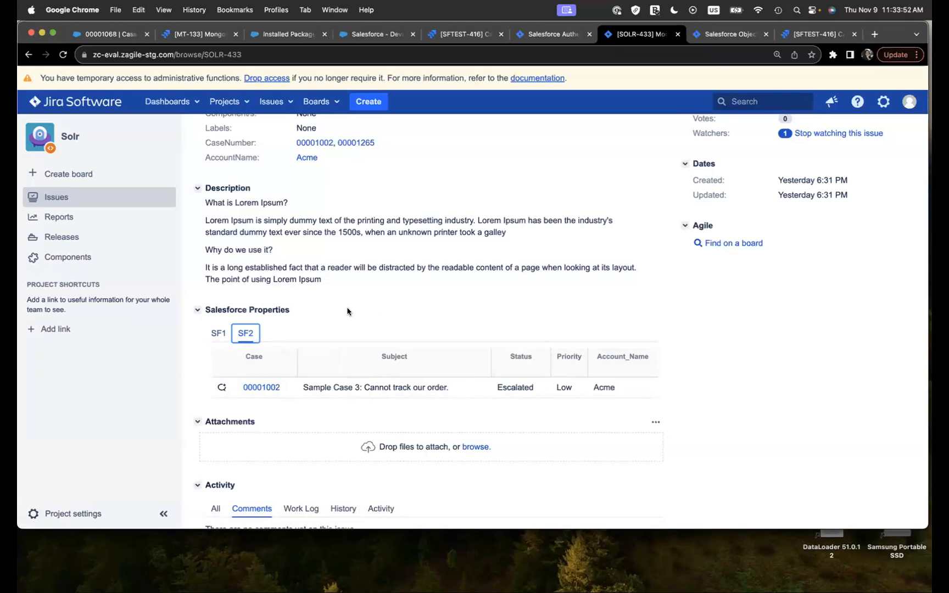
pyautogui.click(215, 335)
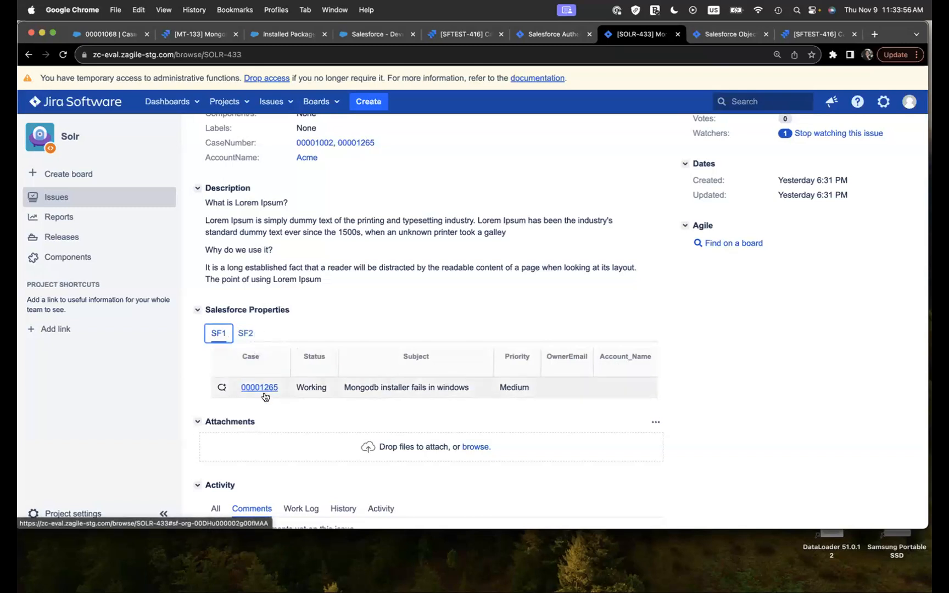
pyautogui.click(251, 329)
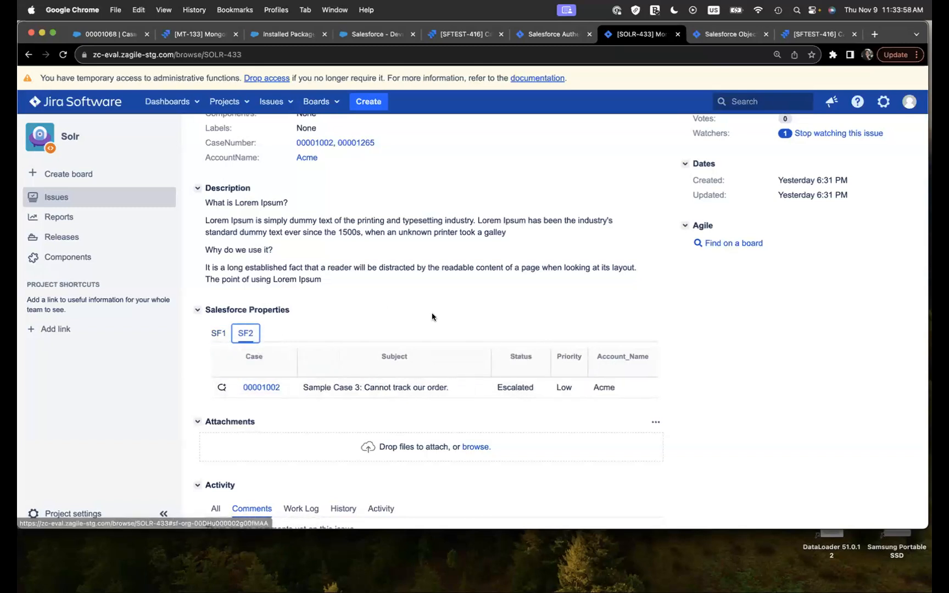
# - Open Jira's Manage apps administration in a new browser tab and confirm administrator access with the saved account password
pyautogui.click(882, 104)
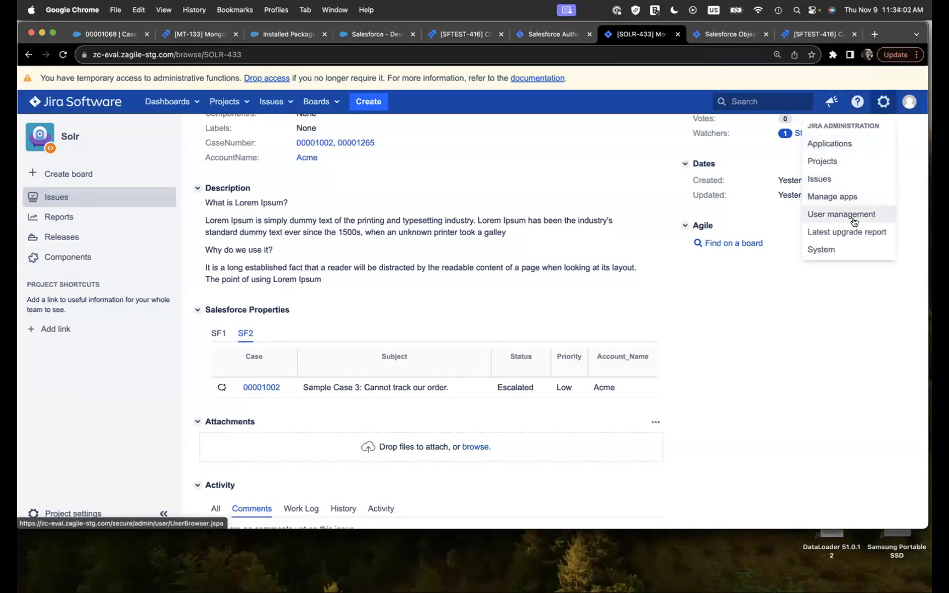
pyautogui.rightClick(845, 199)
pyautogui.click(818, 206)
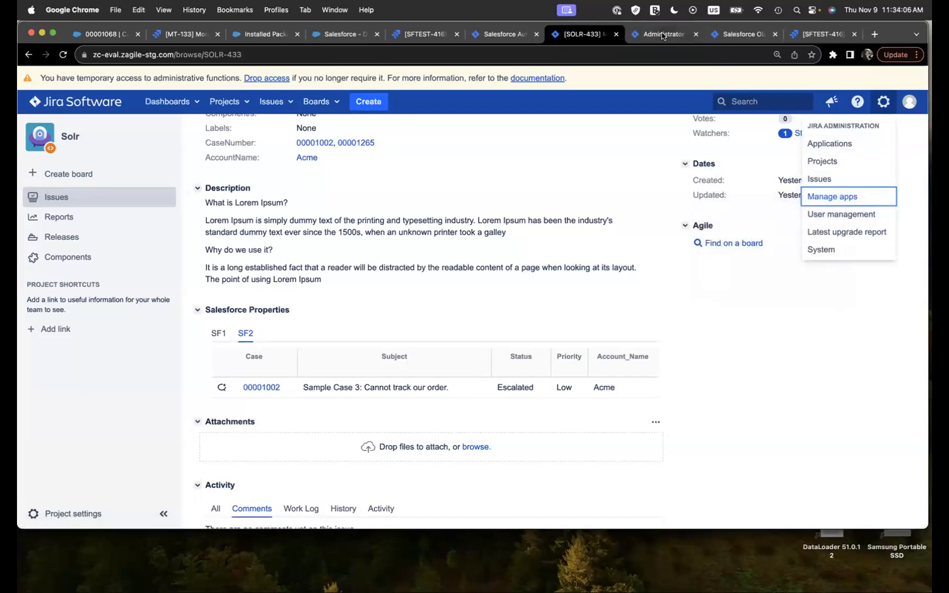
pyautogui.click(663, 34)
pyautogui.click(532, 282)
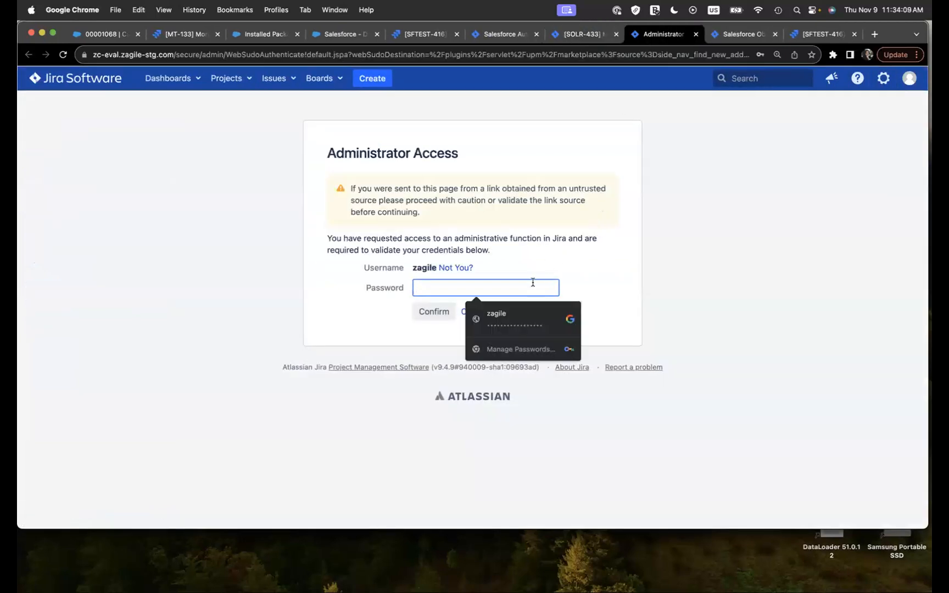
pyautogui.click(516, 318)
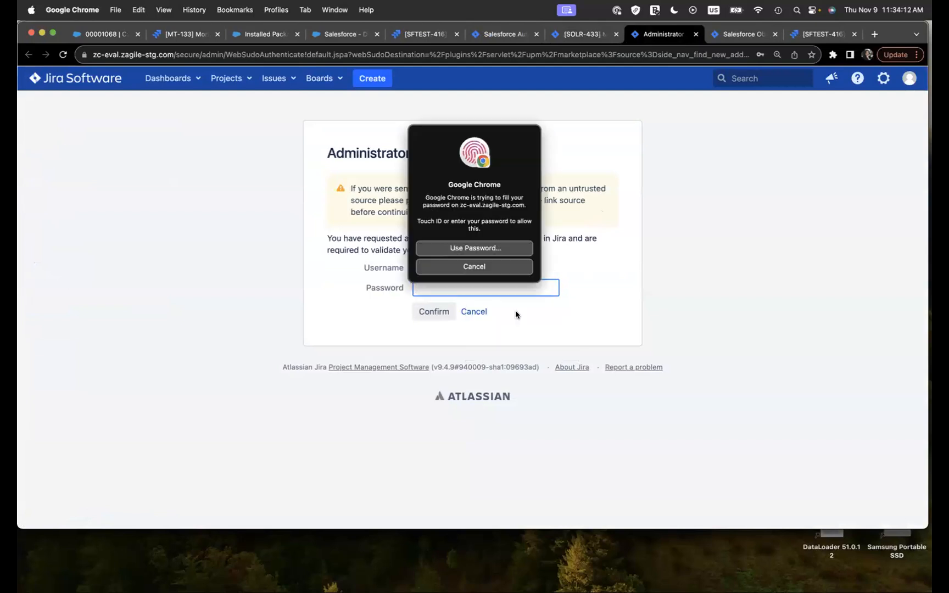
pyautogui.click(439, 311)
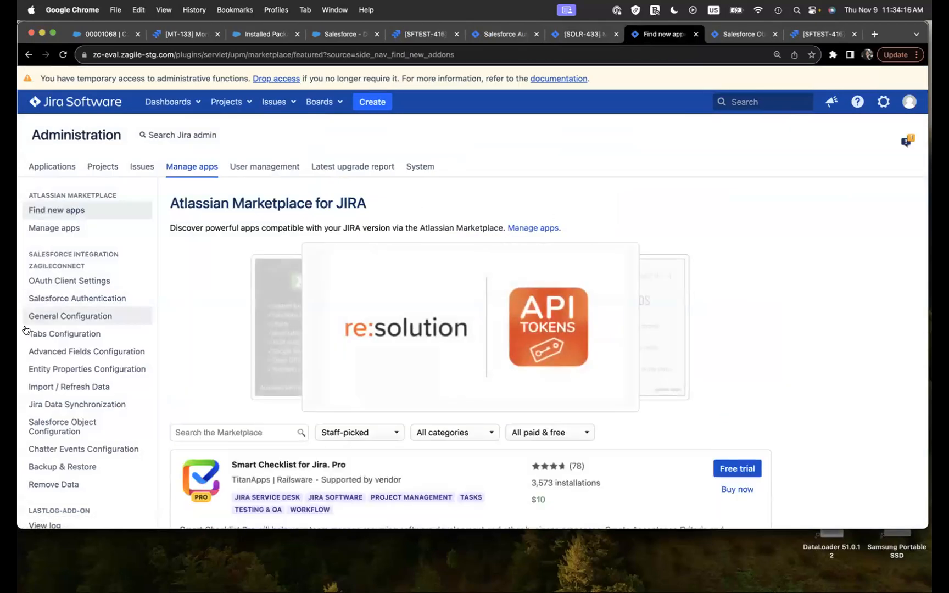
# - Review the Salesforce Authentication connections and compare them with the SF1 and SF2 case data in SOLR-433
pyautogui.click(63, 299)
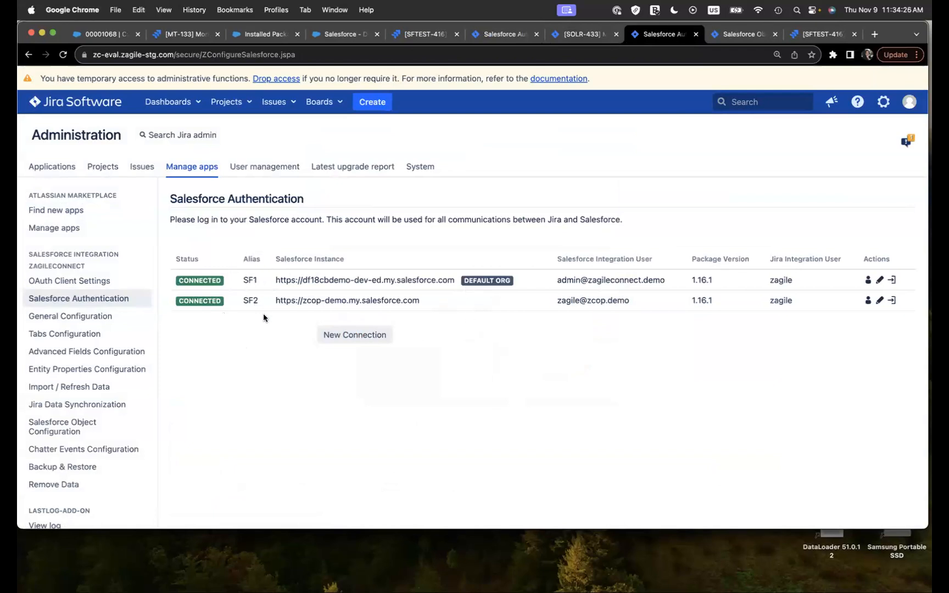
pyautogui.click(575, 36)
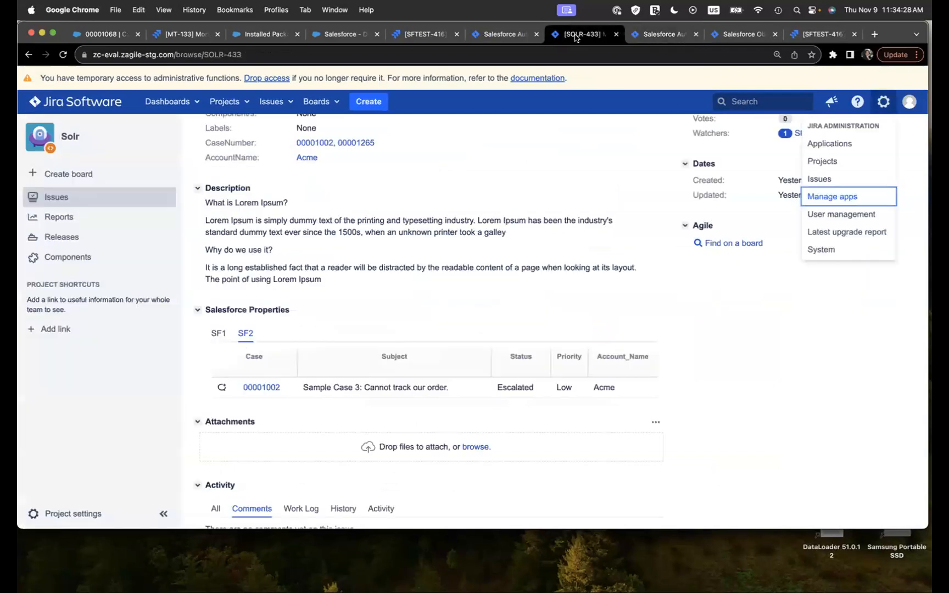
pyautogui.click(214, 333)
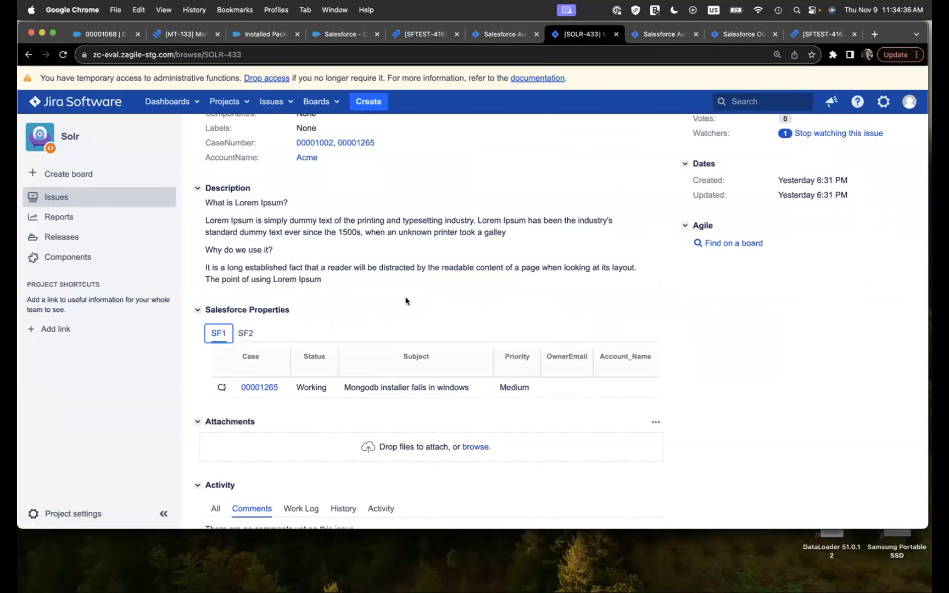
pyautogui.click(245, 333)
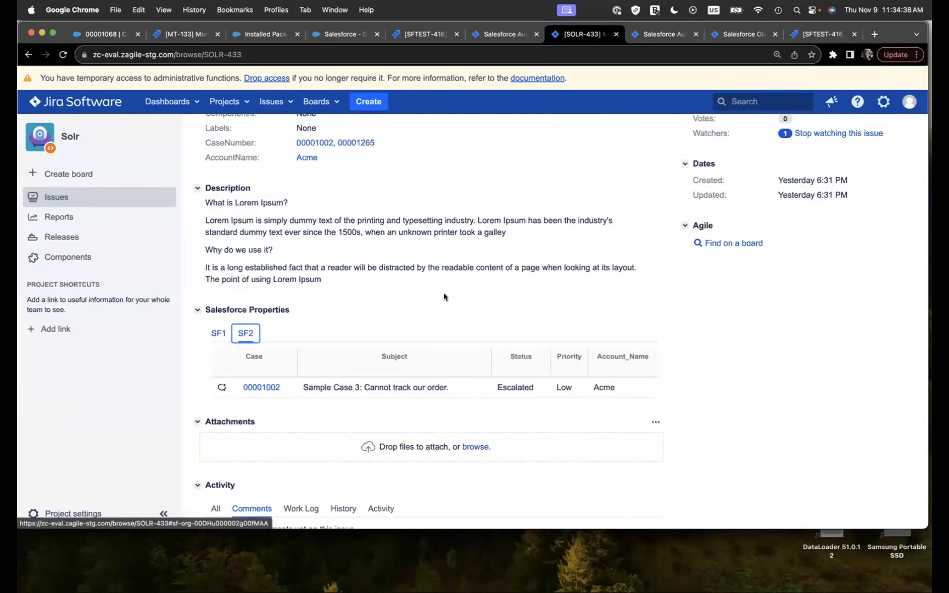
# - Start creating a Salesforce object from SOLR-433 as a New Case with the status New
pyautogui.scroll(5, 443, 297)
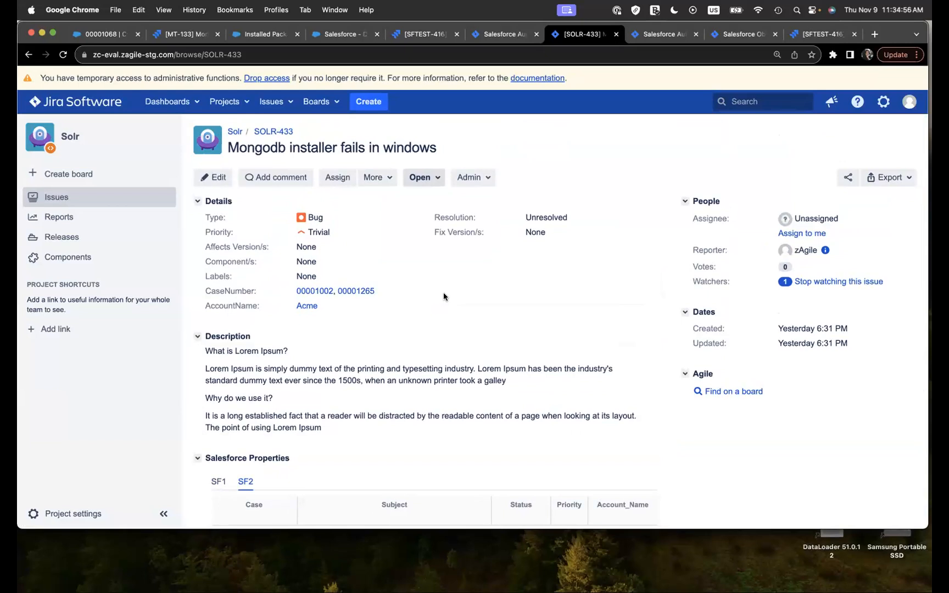
pyautogui.click(389, 177)
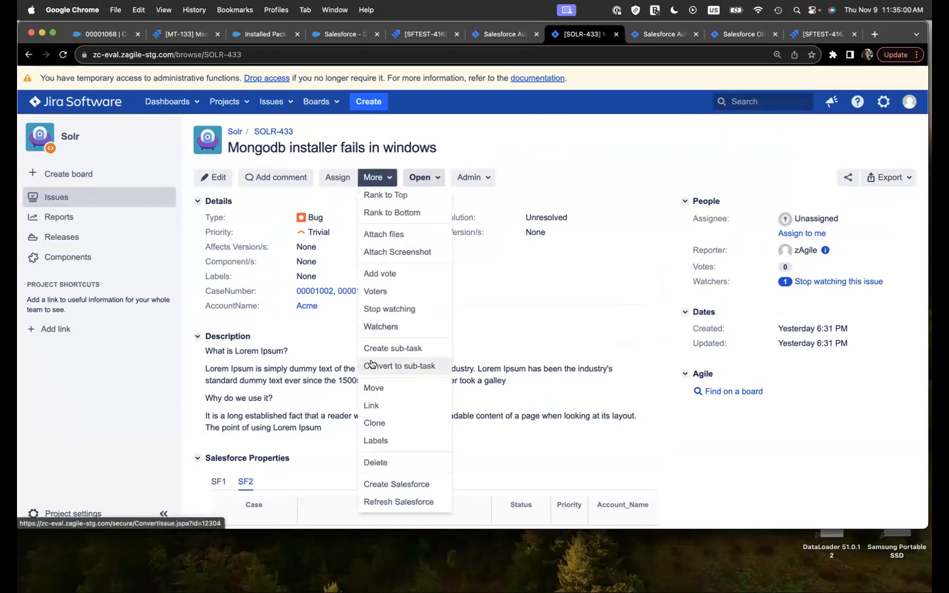
pyautogui.scroll(-1, 374, 373)
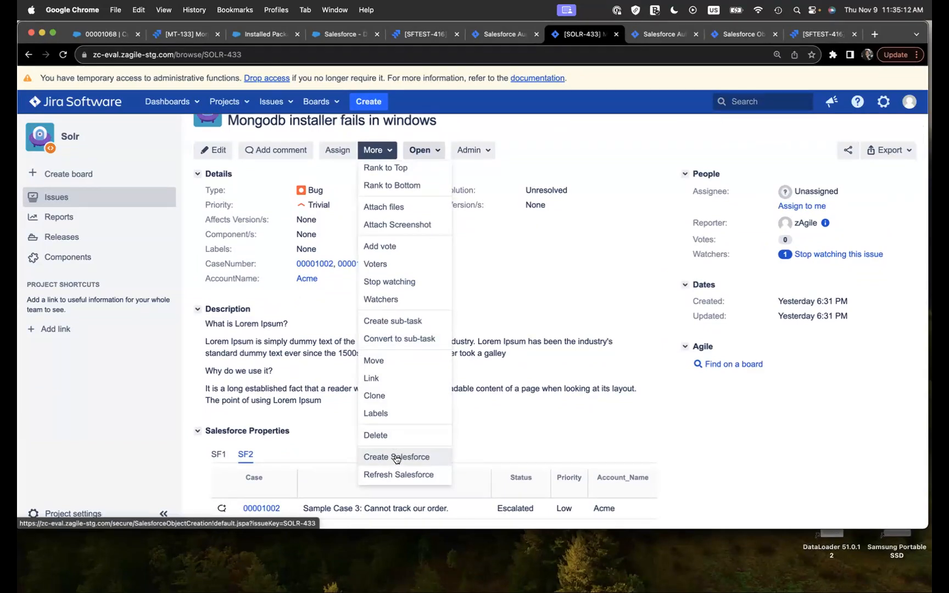
pyautogui.click(396, 457)
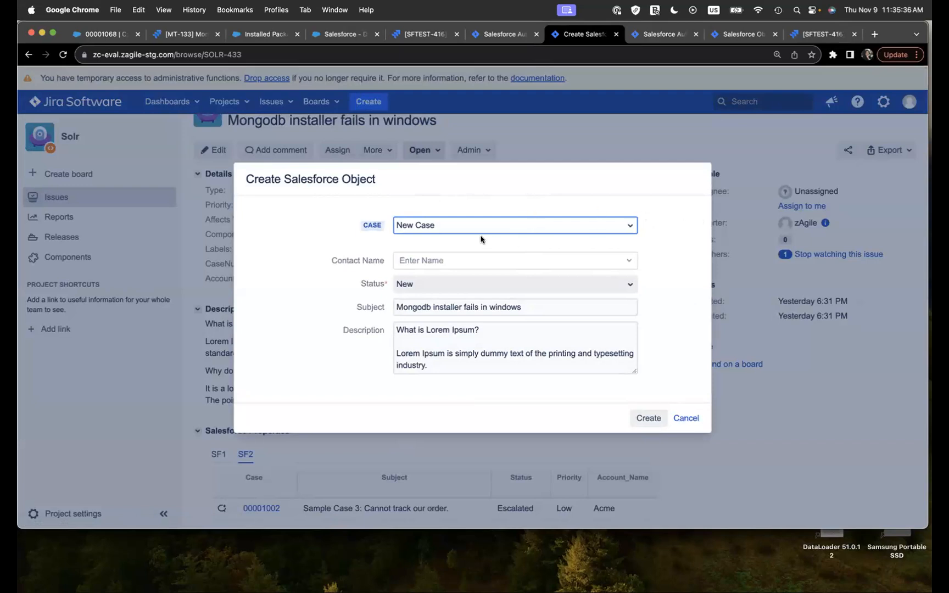
pyautogui.click(427, 278)
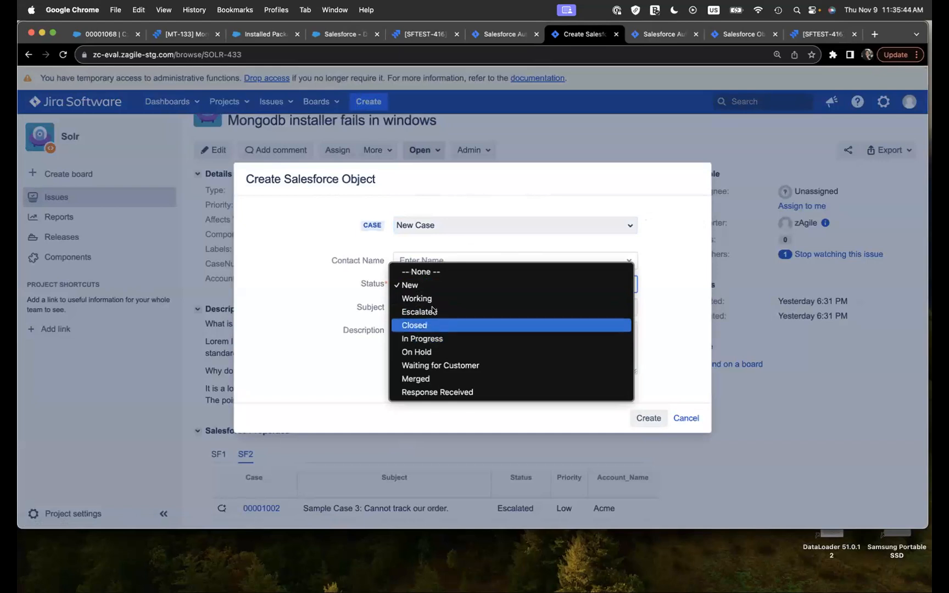
pyautogui.click(428, 286)
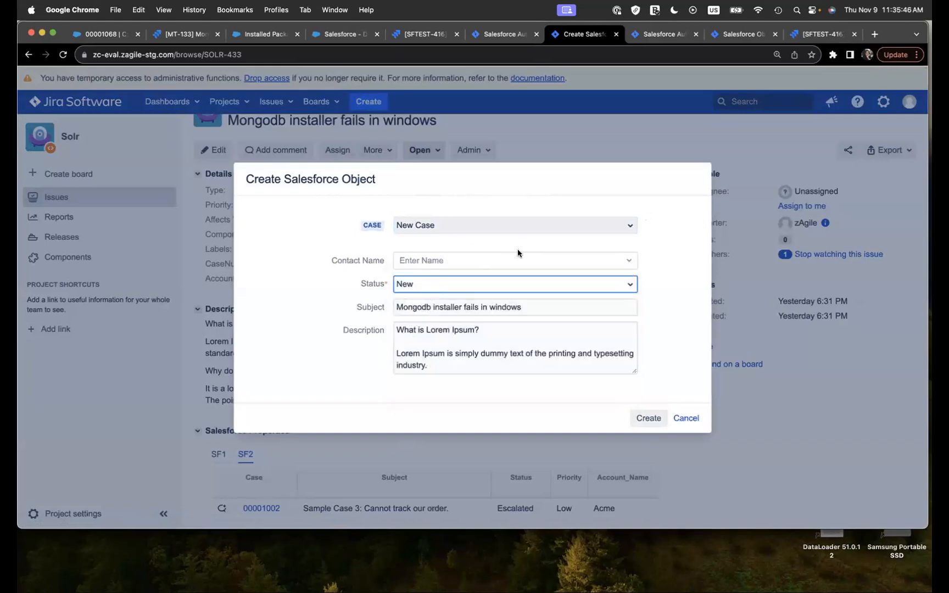
# - Search for and select the contact's name for the new case, and create the case
pyautogui.click(481, 259)
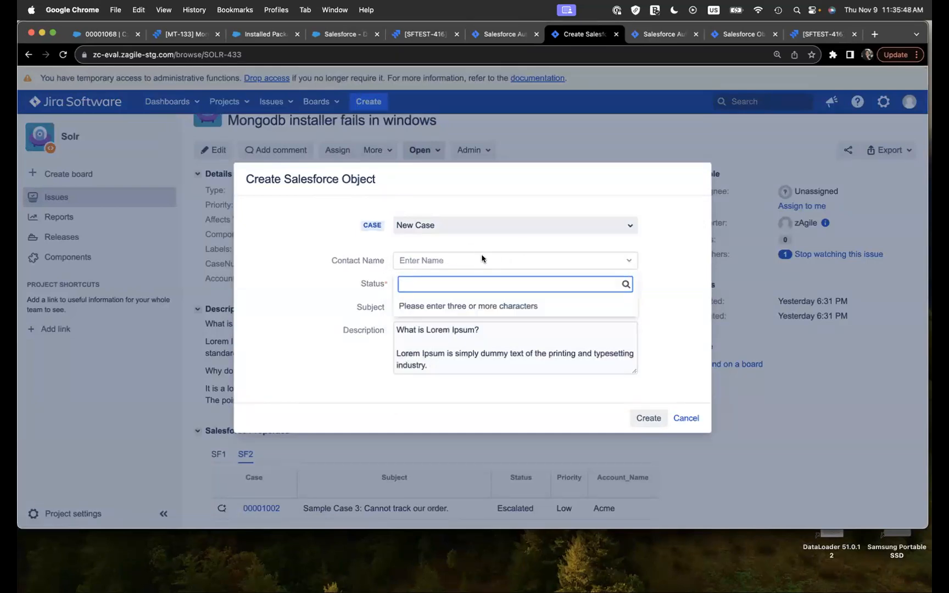
pyautogui.write('joh')
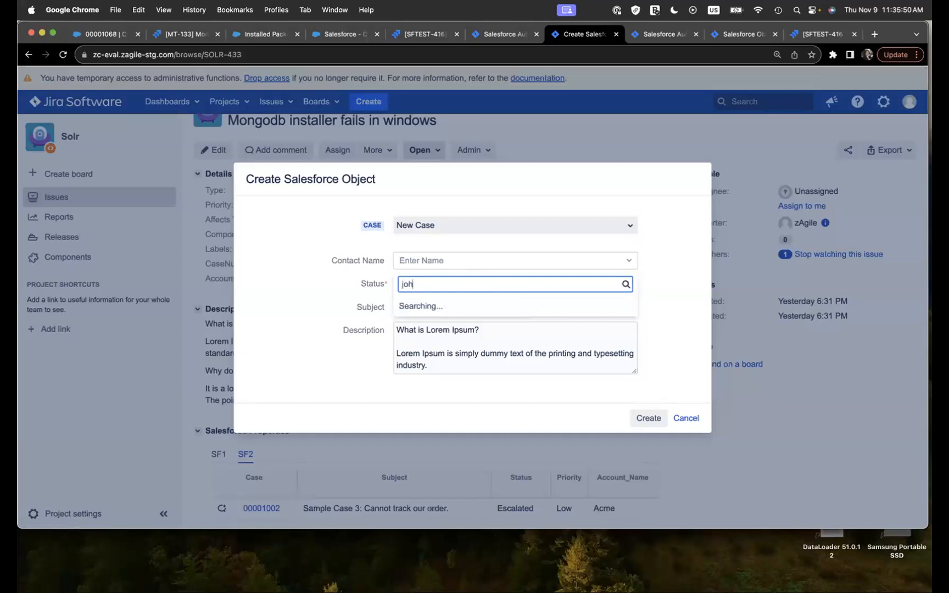
pyautogui.write('n')
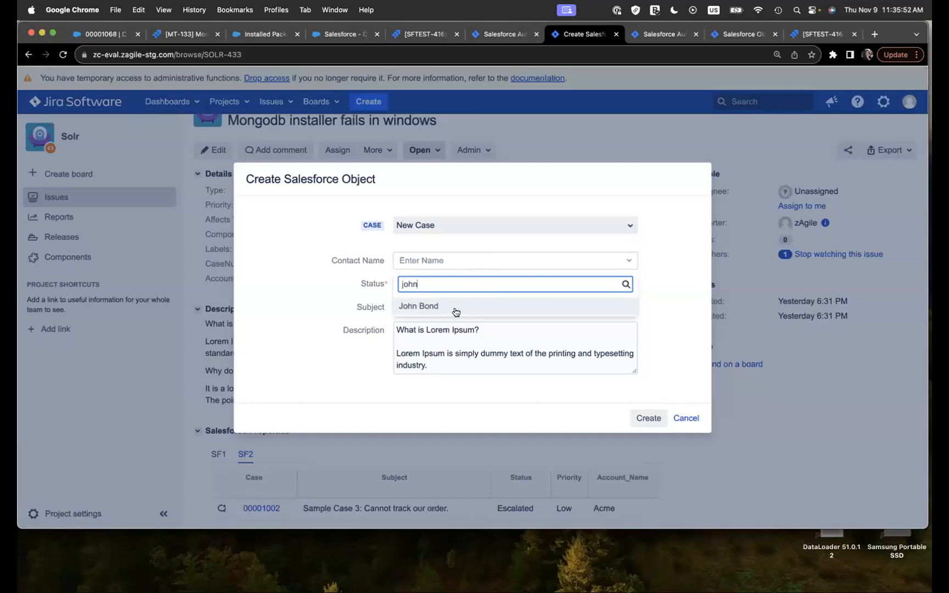
pyautogui.click(454, 308)
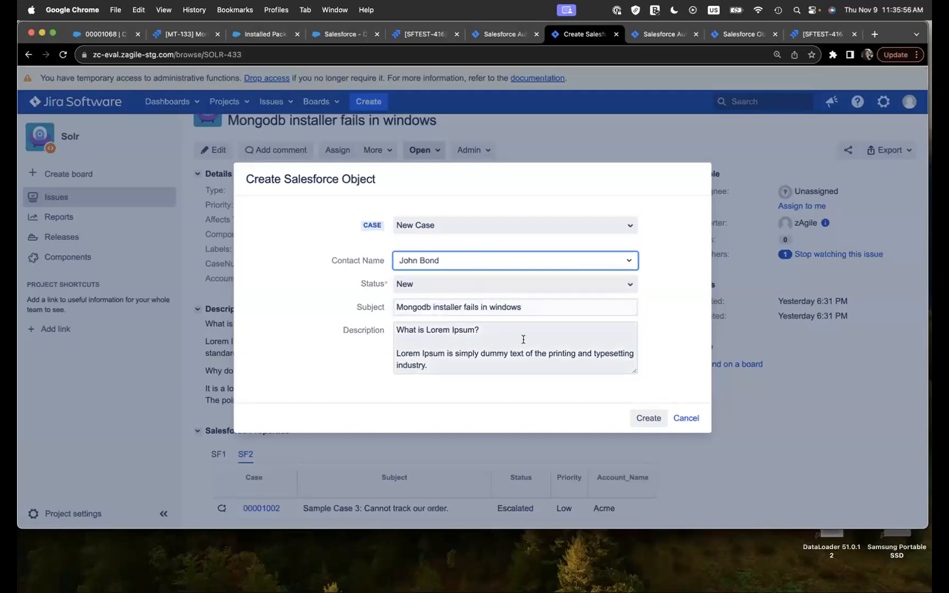
pyautogui.click(648, 420)
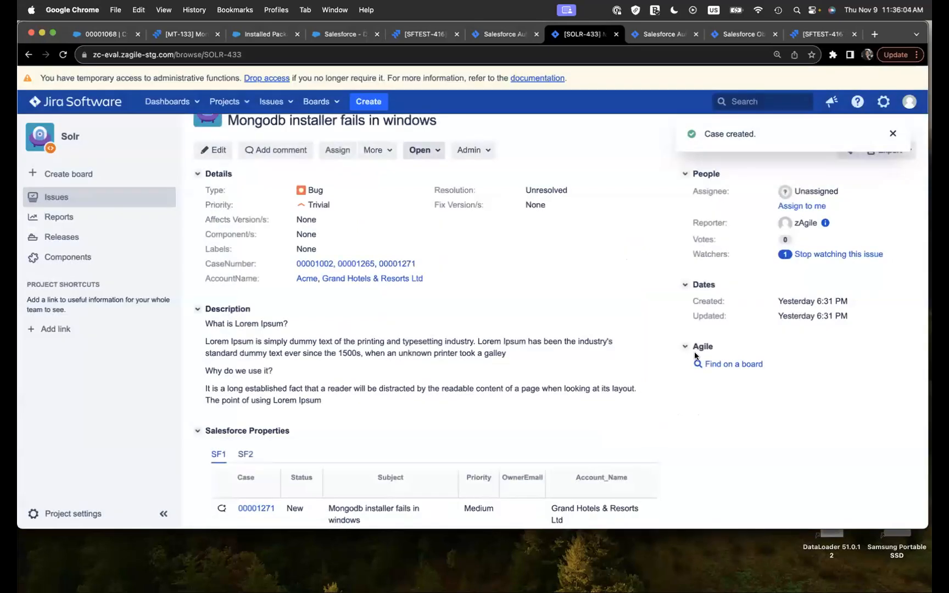
# - Open the newly created case from SOLR-433's SF1 data, go to it in Salesforce, and check its OP-Jira linked issues
pyautogui.scroll(-3, 742, 410)
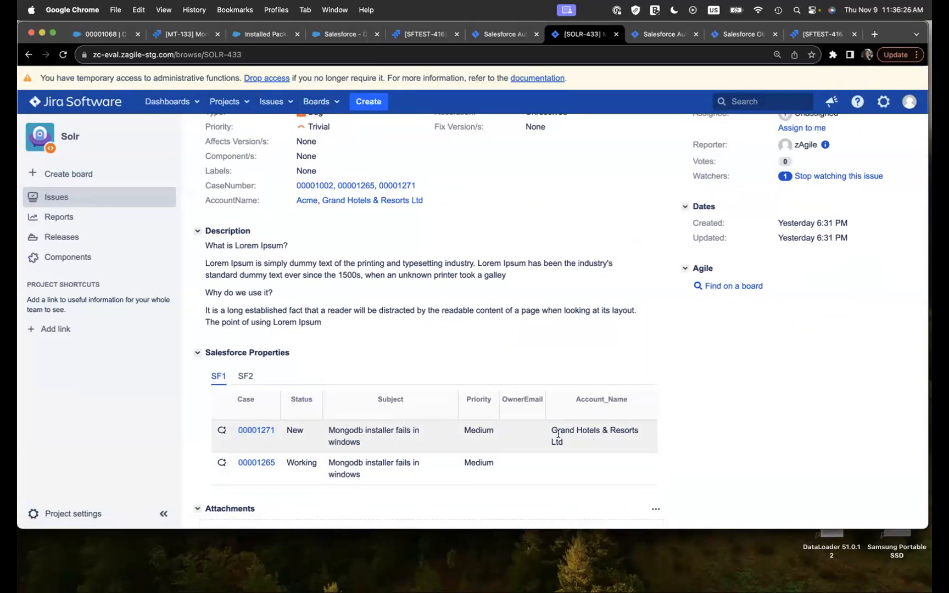
pyautogui.click(263, 431)
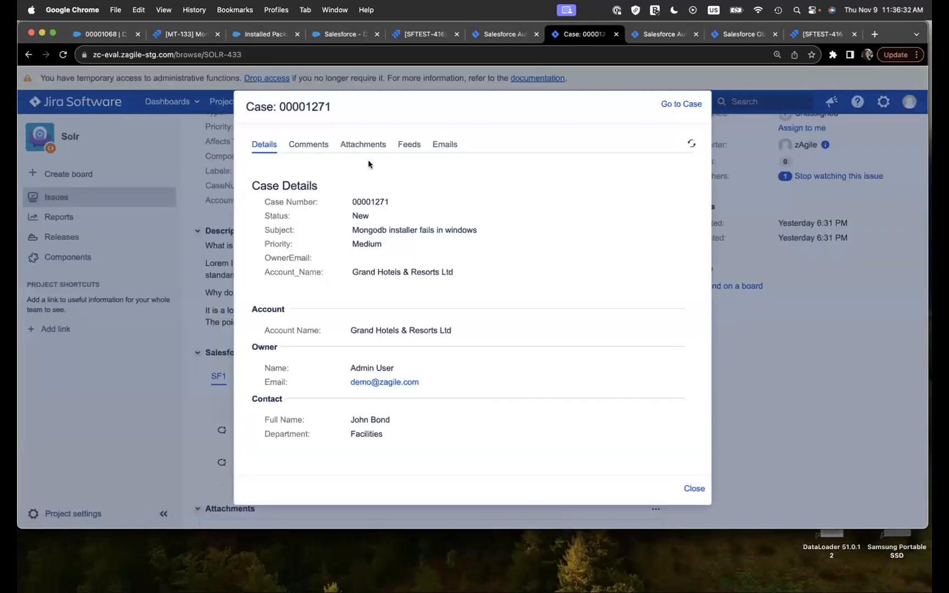
pyautogui.click(681, 105)
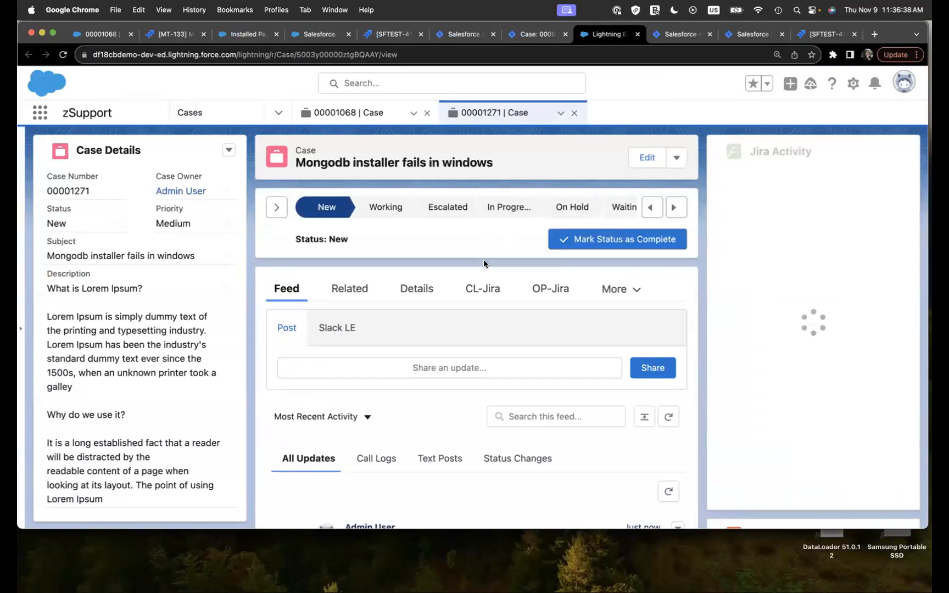
pyautogui.click(555, 288)
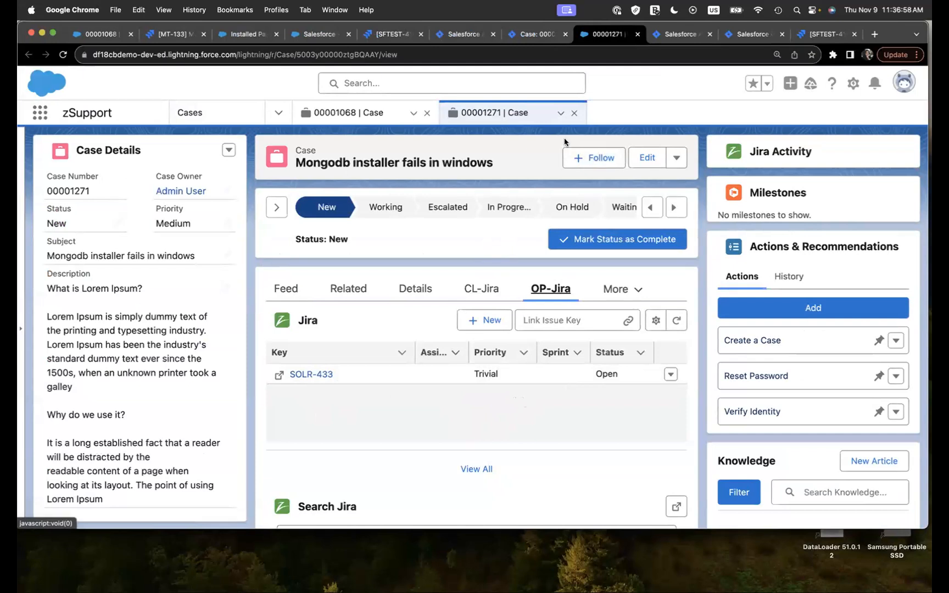
# - Switch to SFTEST-416 in Jira Cloud and examine its Salesforce Properties, from the opportunities down to the linked cases
pyautogui.click(385, 37)
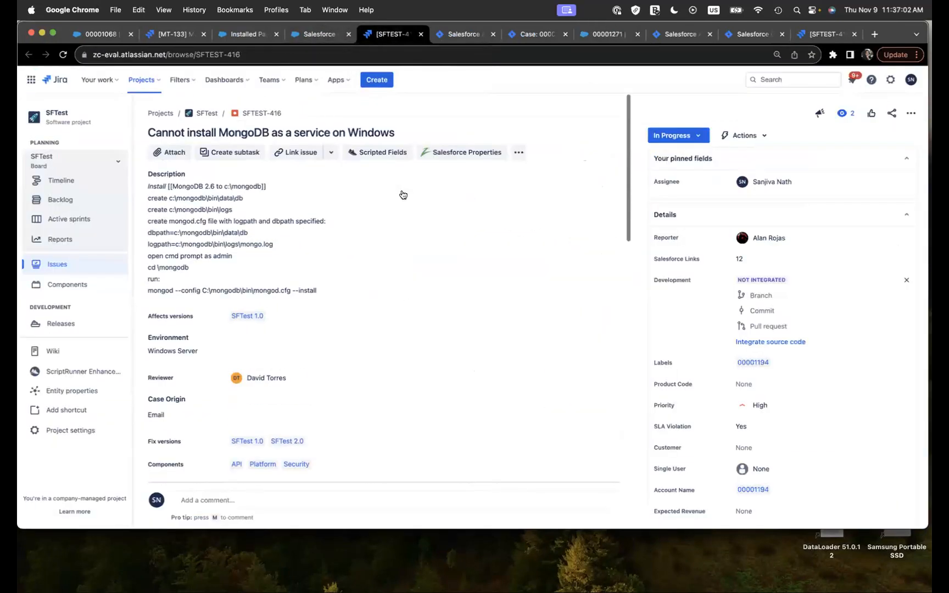
pyautogui.scroll(-4, 460, 245)
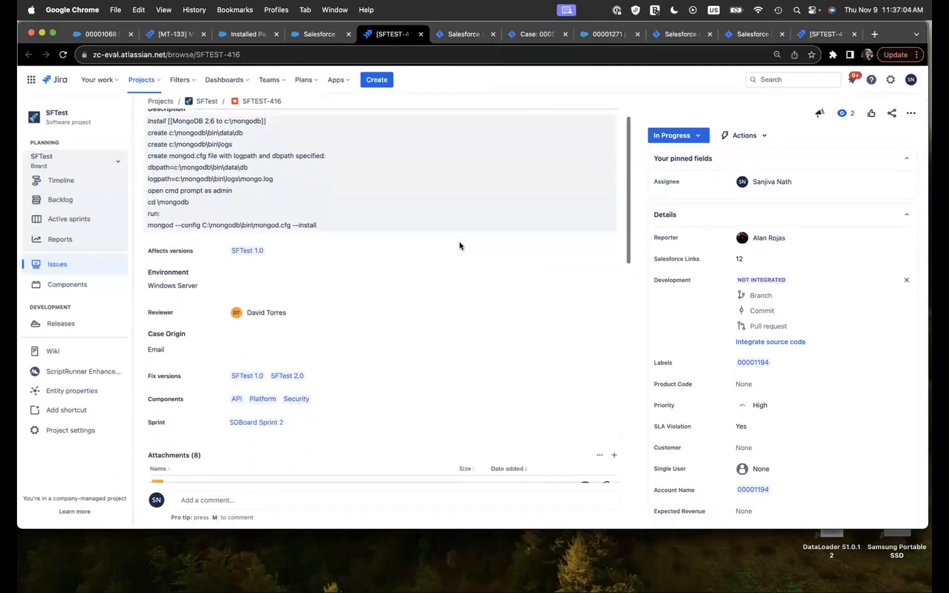
pyautogui.scroll(-12, 459, 245)
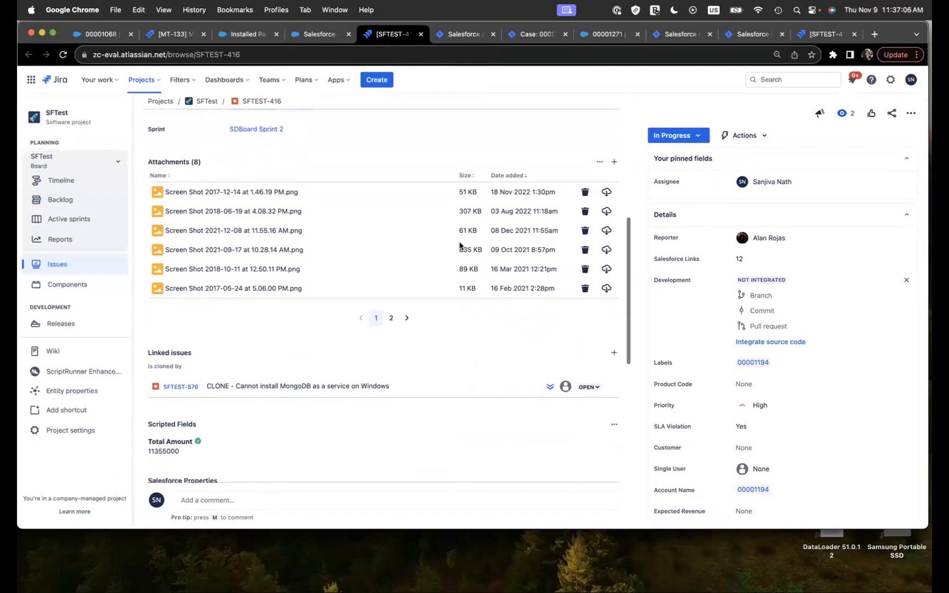
pyautogui.scroll(-1, 460, 247)
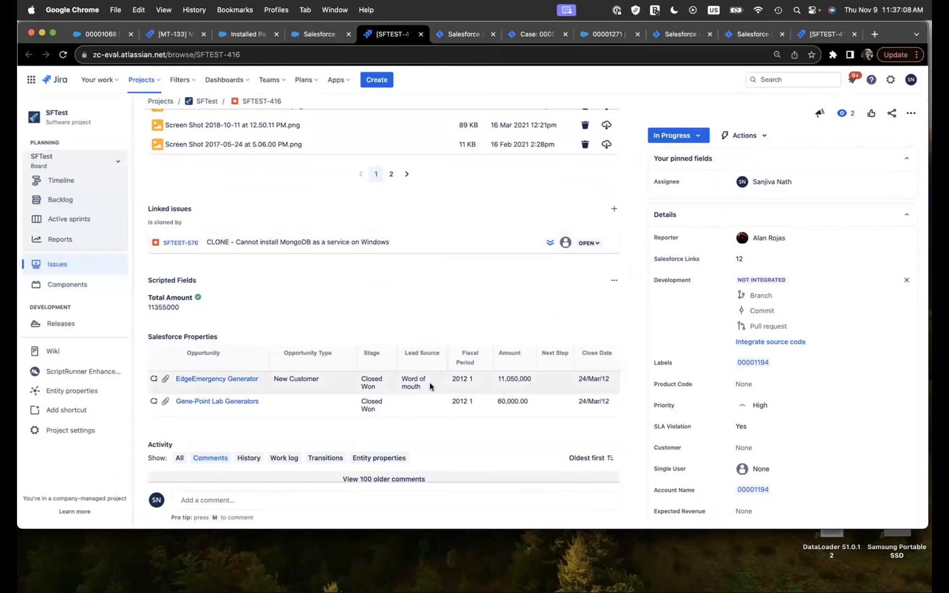
pyautogui.scroll(-1, 429, 388)
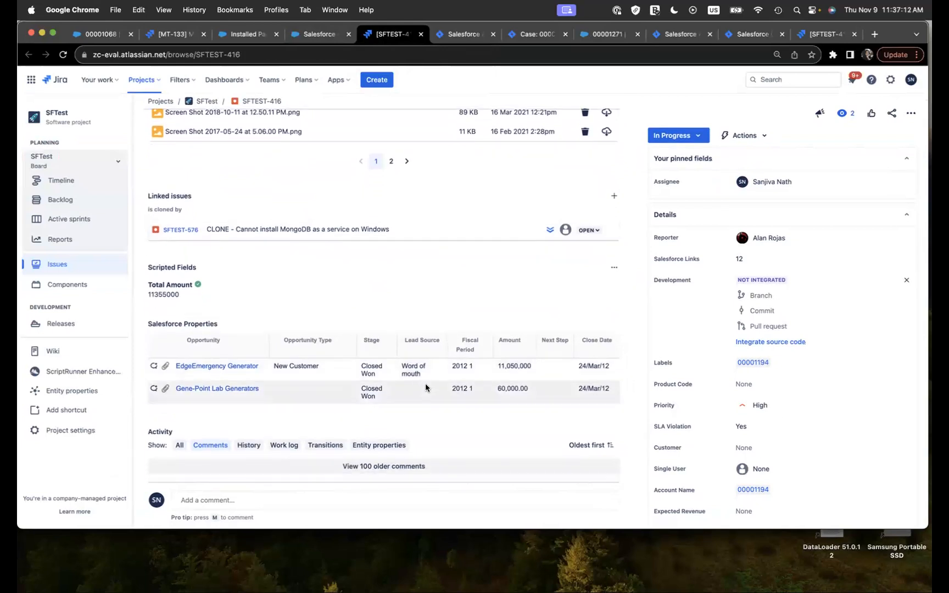
pyautogui.scroll(-2, 423, 372)
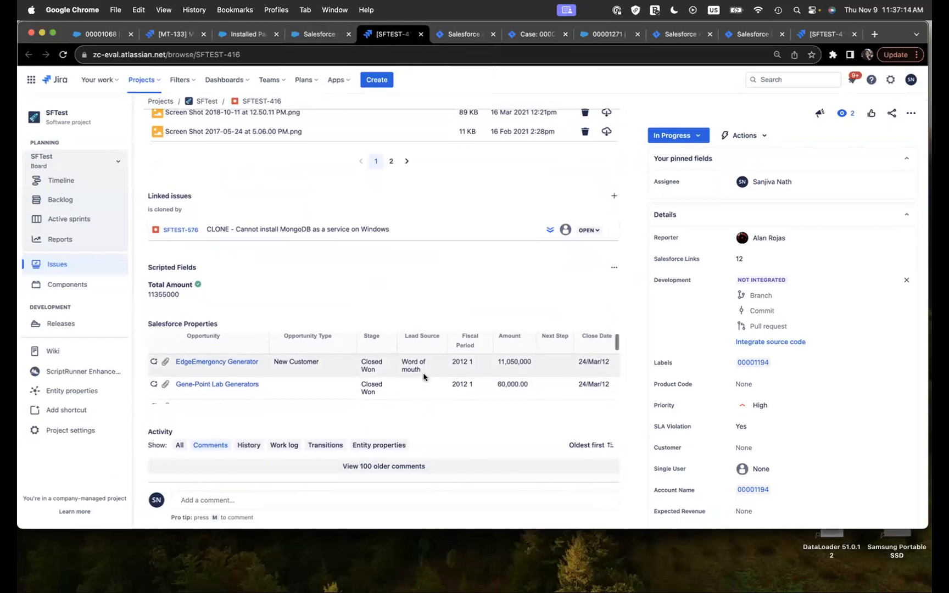
pyautogui.scroll(-1, 423, 374)
pyautogui.scroll(-2, 426, 368)
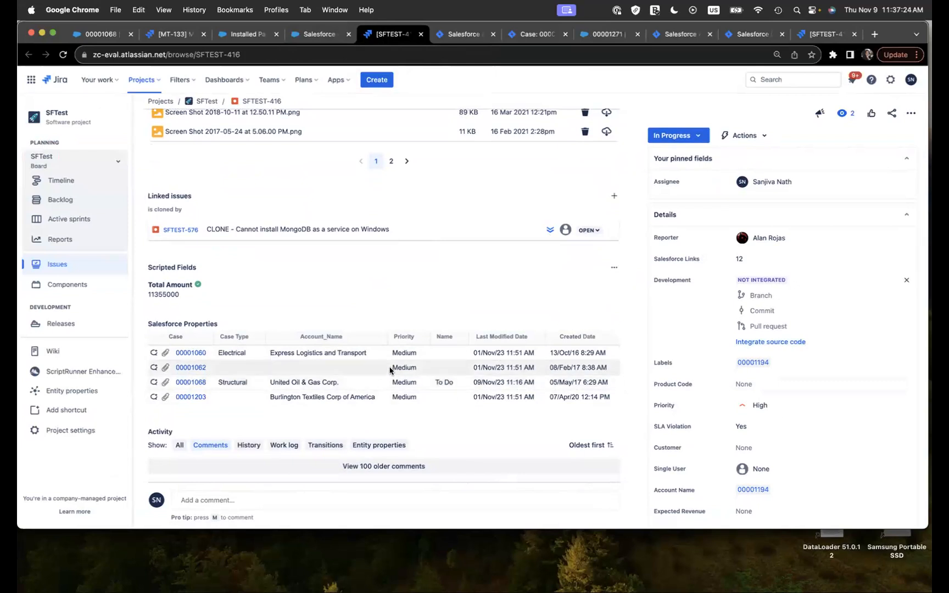
# - Look through SFTEST-416's linked Salesforce cases, its detail fields, and its description and version fields
pyautogui.scroll(1, 390, 370)
pyautogui.scroll(1, 389, 371)
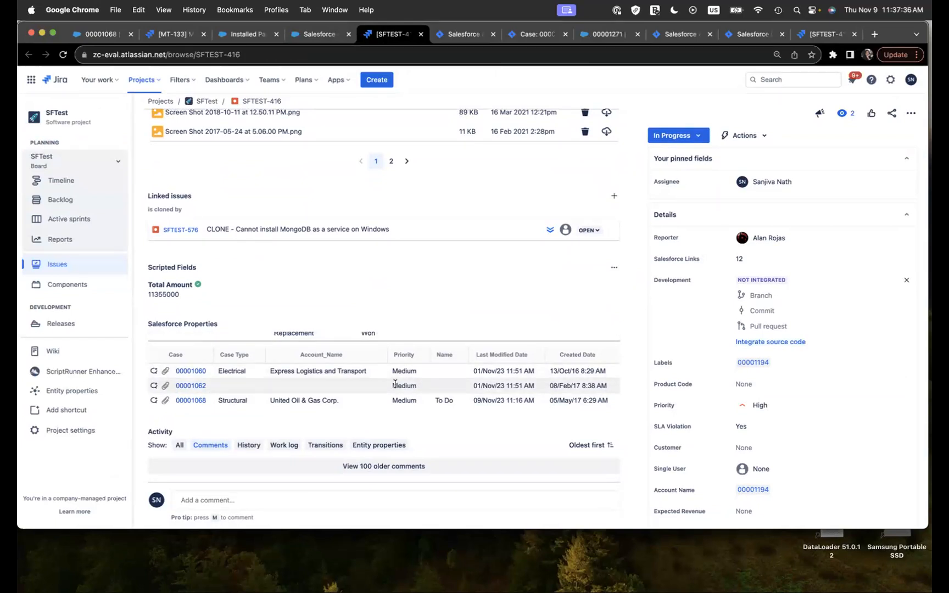
pyautogui.scroll(-3, 828, 447)
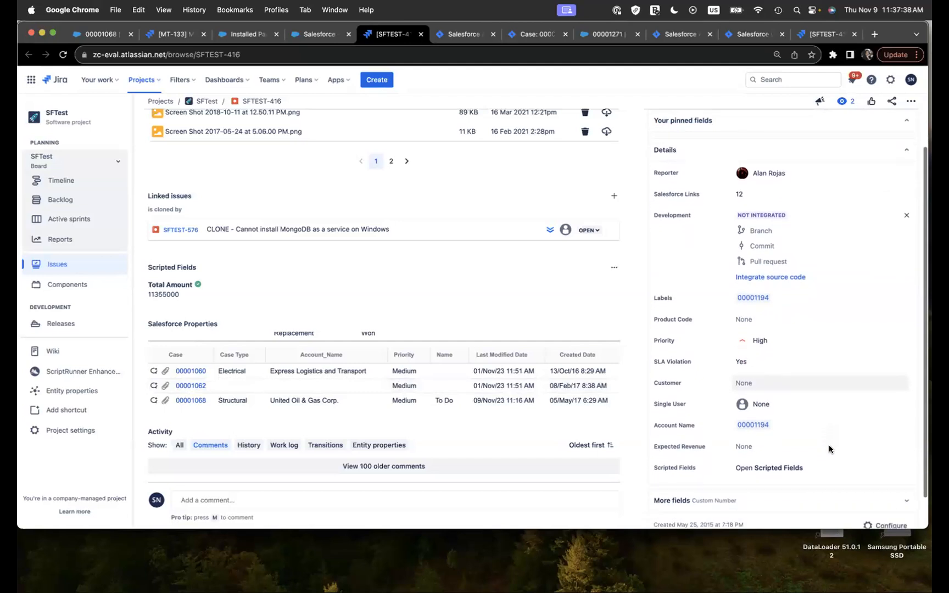
pyautogui.scroll(-1, 828, 448)
pyautogui.scroll(5, 464, 390)
pyautogui.scroll(5, 461, 308)
pyautogui.scroll(8, 460, 307)
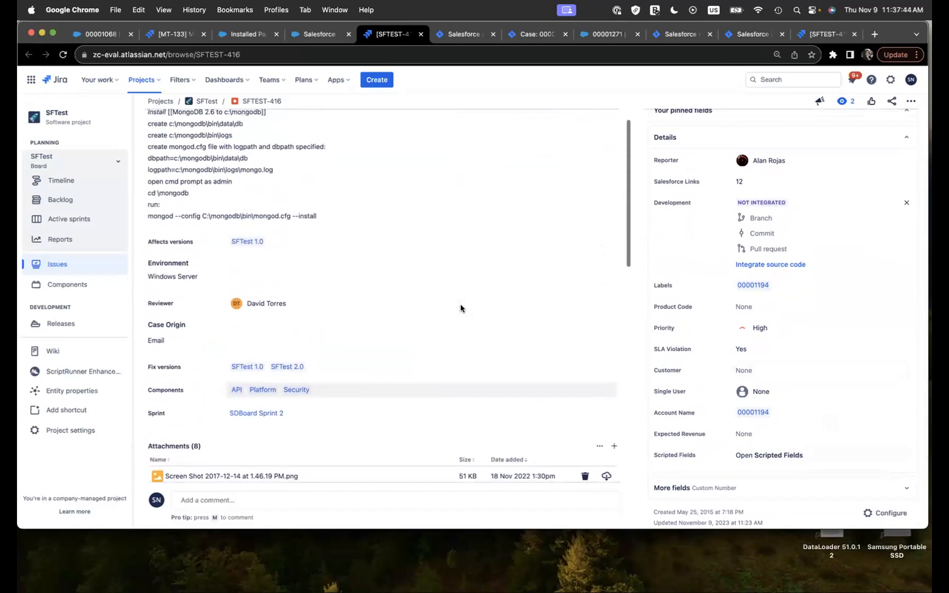
pyautogui.scroll(-1, 460, 308)
pyautogui.scroll(1, 461, 309)
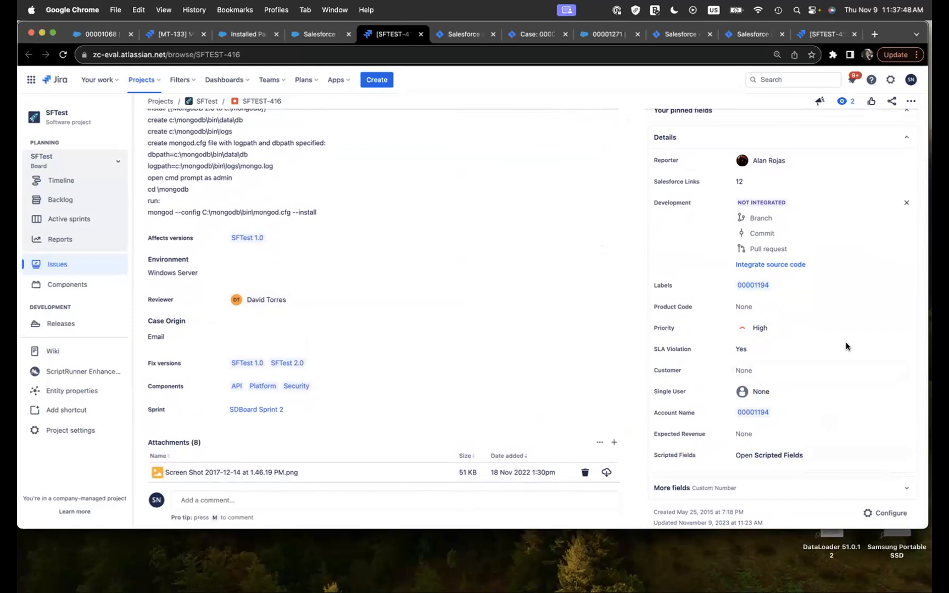
# - Check SFTEST-416's Salesforce Links field against the opportunities listed in its Salesforce Properties
pyautogui.scroll(3, 846, 345)
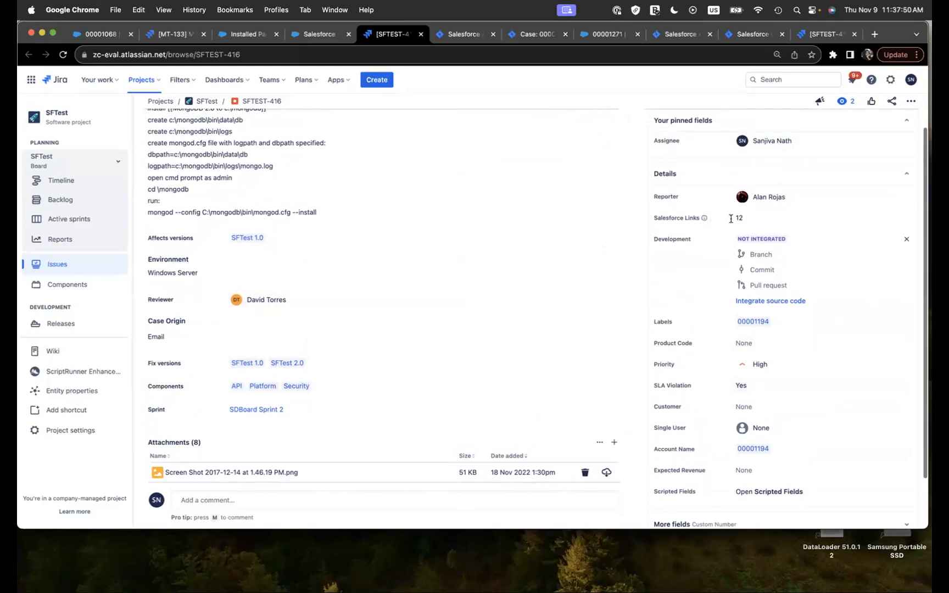
pyautogui.scroll(1, 738, 230)
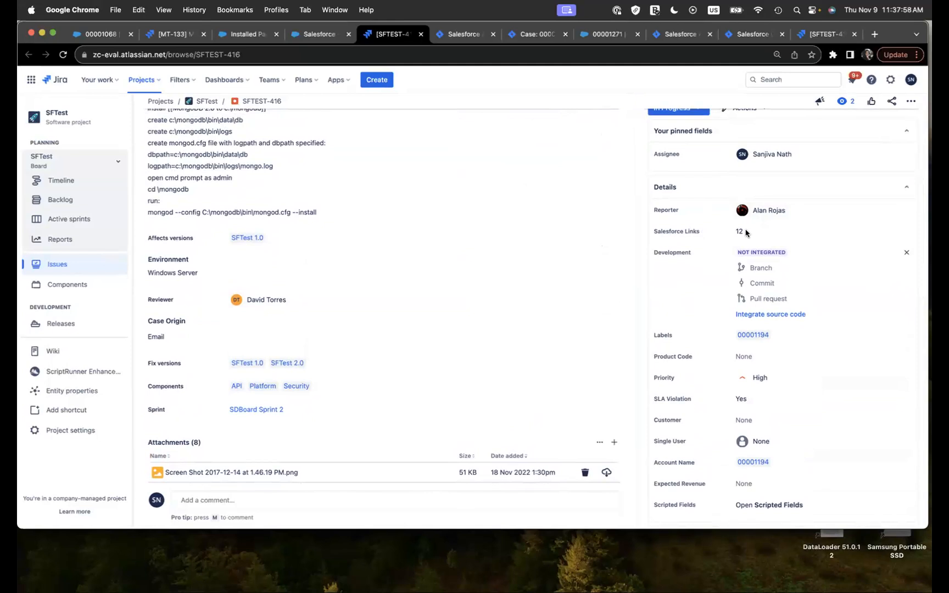
pyautogui.moveTo(733, 232); pyautogui.dragTo(738, 230)
pyautogui.scroll(-5, 472, 398)
pyautogui.scroll(-3, 473, 402)
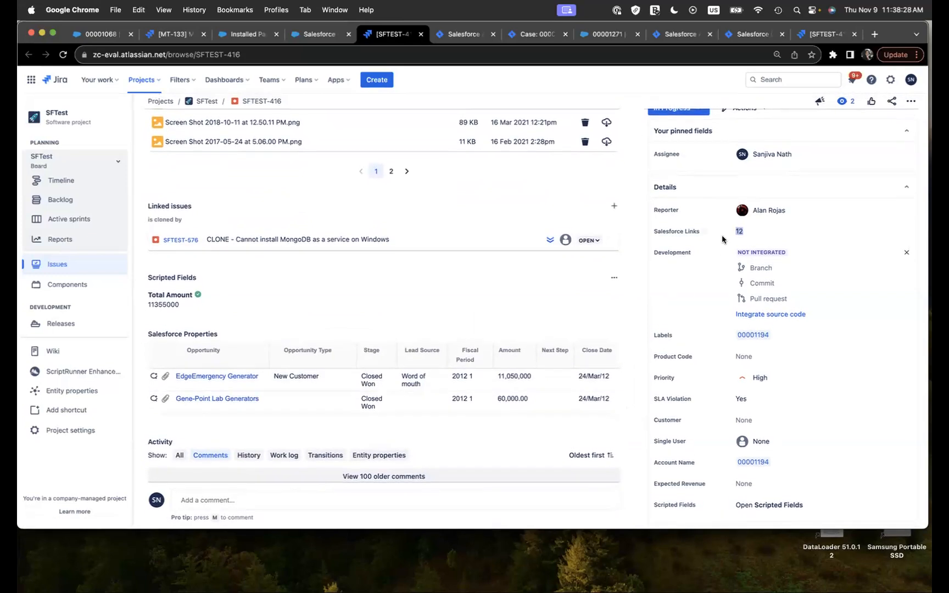
pyautogui.scroll(8, 412, 333)
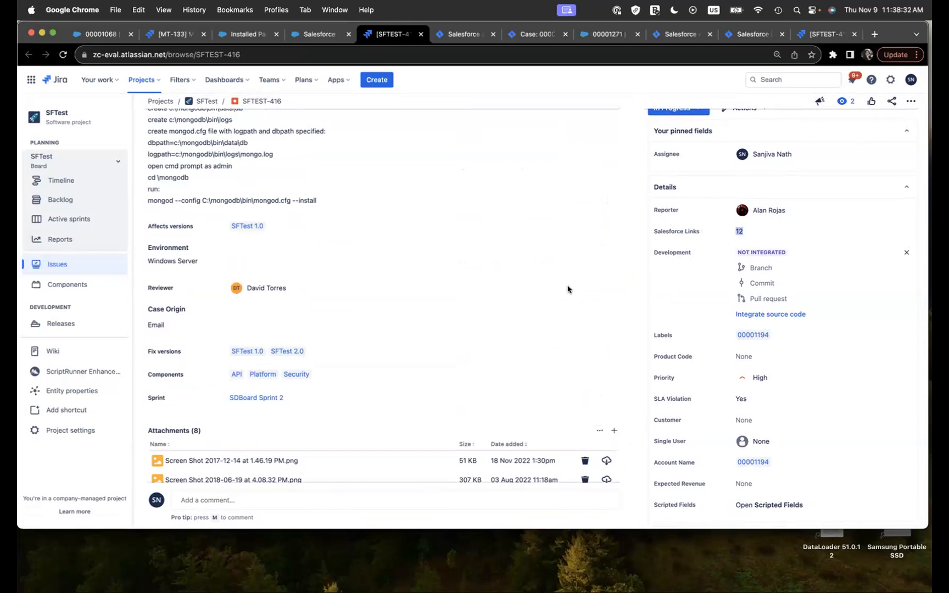
pyautogui.scroll(2, 564, 287)
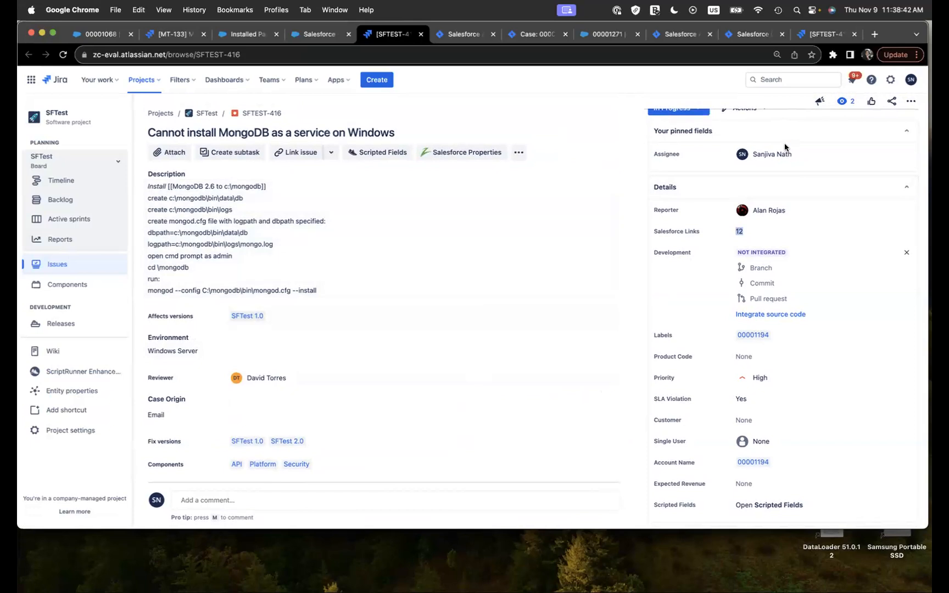
pyautogui.scroll(2, 785, 143)
# - Open the search for all issues and replace the JQL query with the Sf.Case.Account_Name property
pyautogui.click(790, 78)
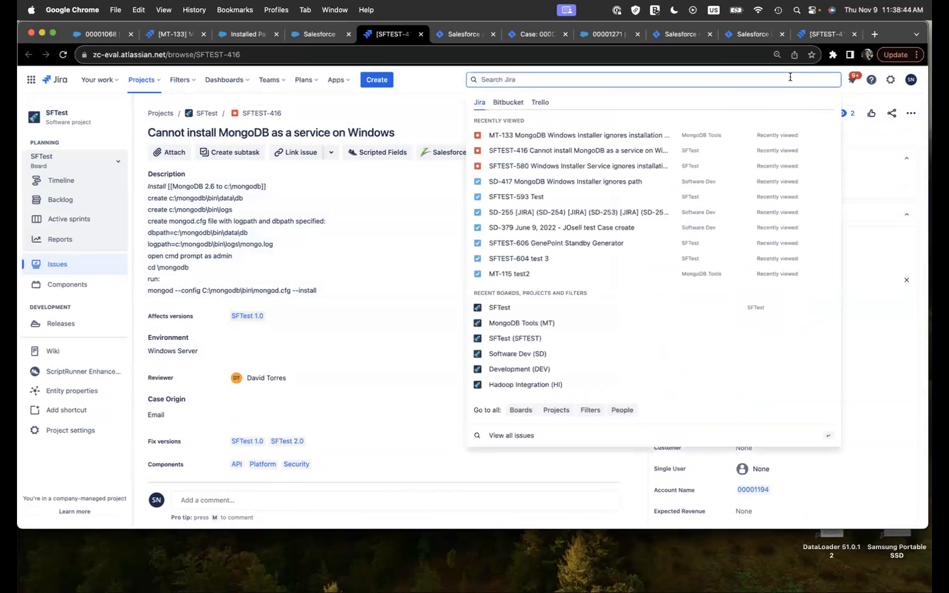
pyautogui.click(524, 438)
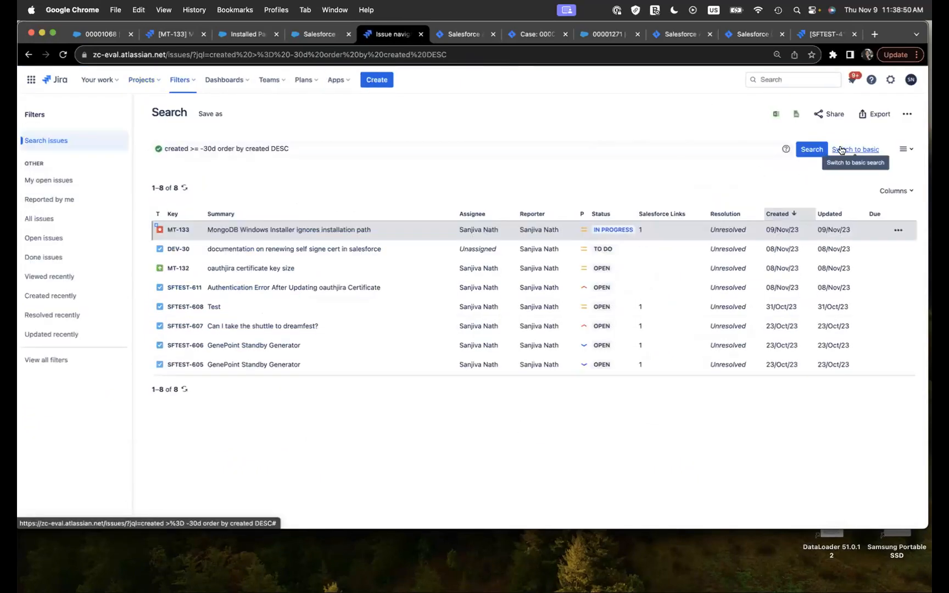
pyautogui.click(641, 149)
pyautogui.tripleClick(641, 149)
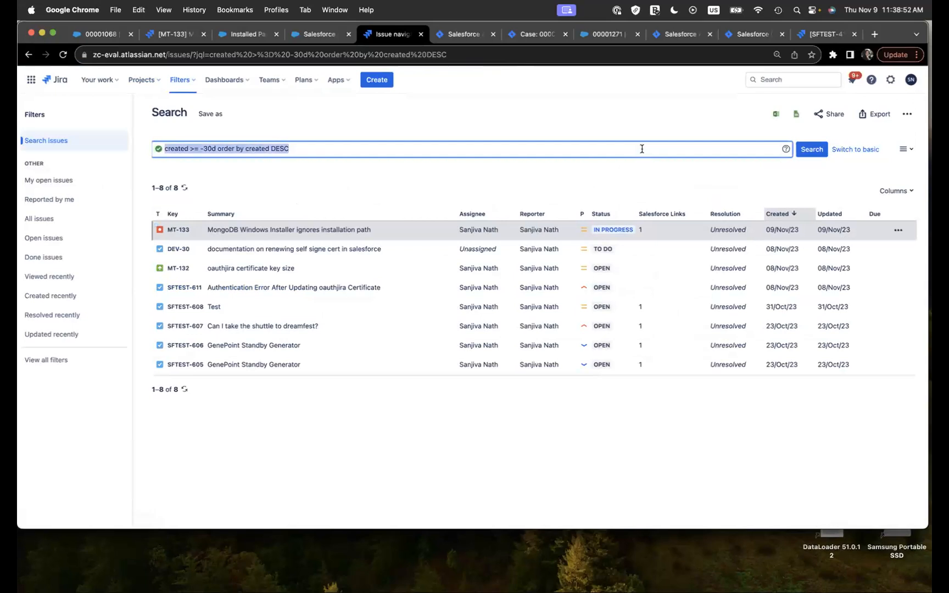
pyautogui.write('sf')
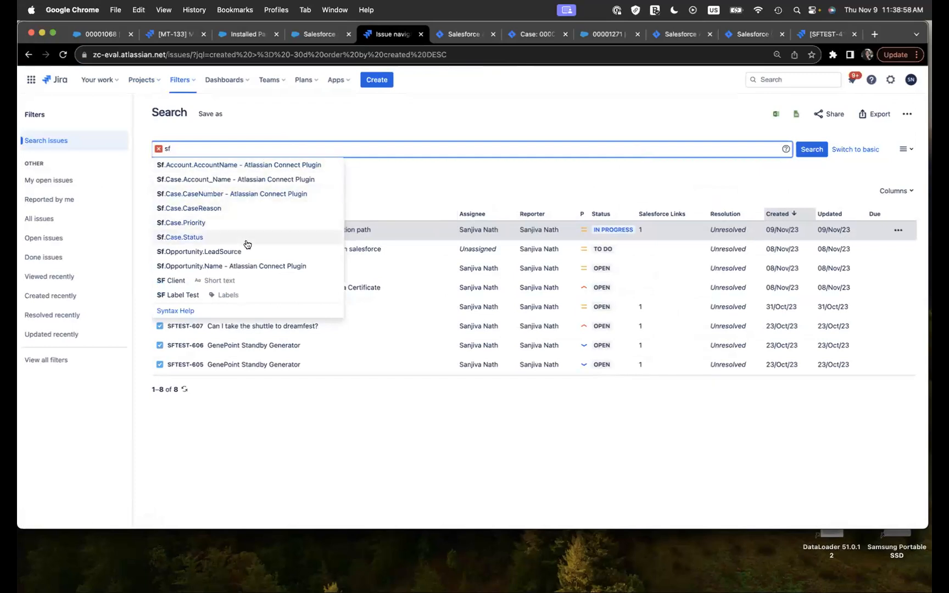
pyautogui.click(247, 177)
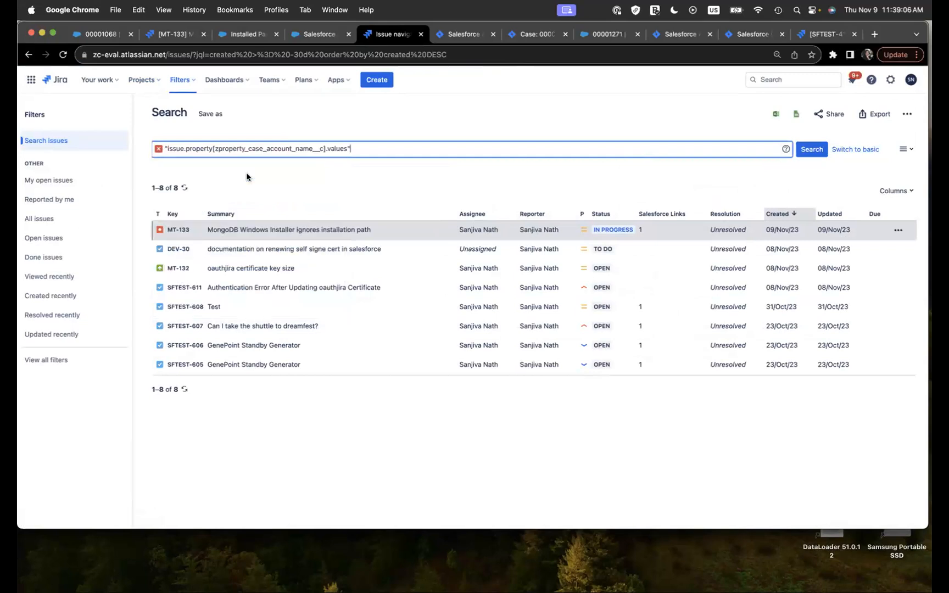
# - Complete the JQL query with in ("Burlington Textiles Corp of America") and run the search
pyautogui.doubleClick(358, 147)
pyautogui.click(358, 148)
pyautogui.write('in')
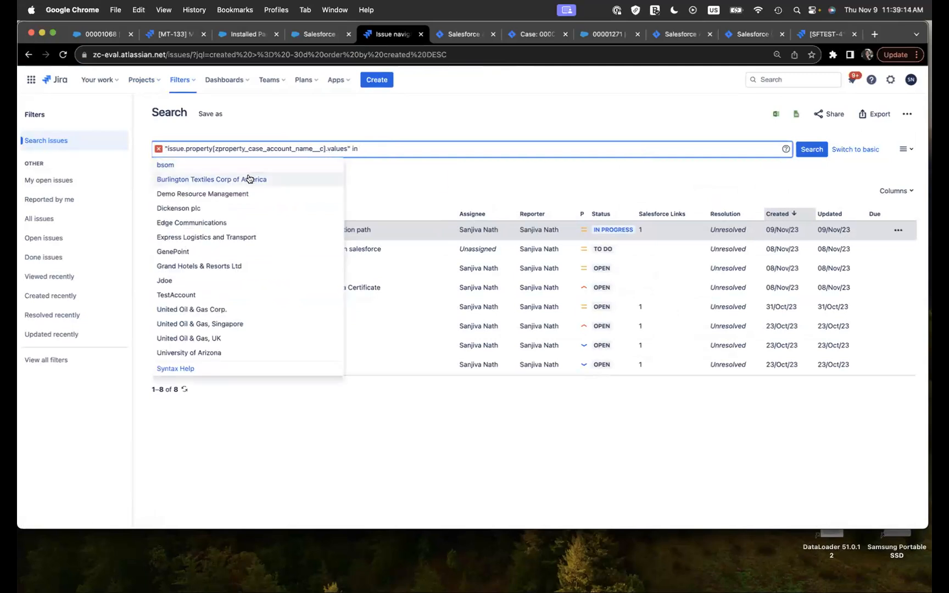
pyautogui.click(248, 179)
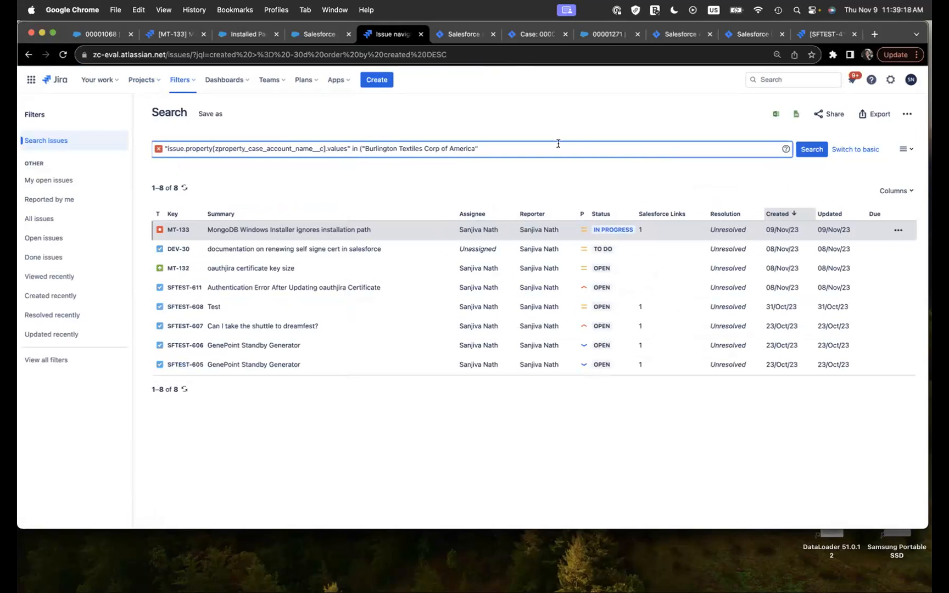
pyautogui.write(')')
pyautogui.click(814, 152)
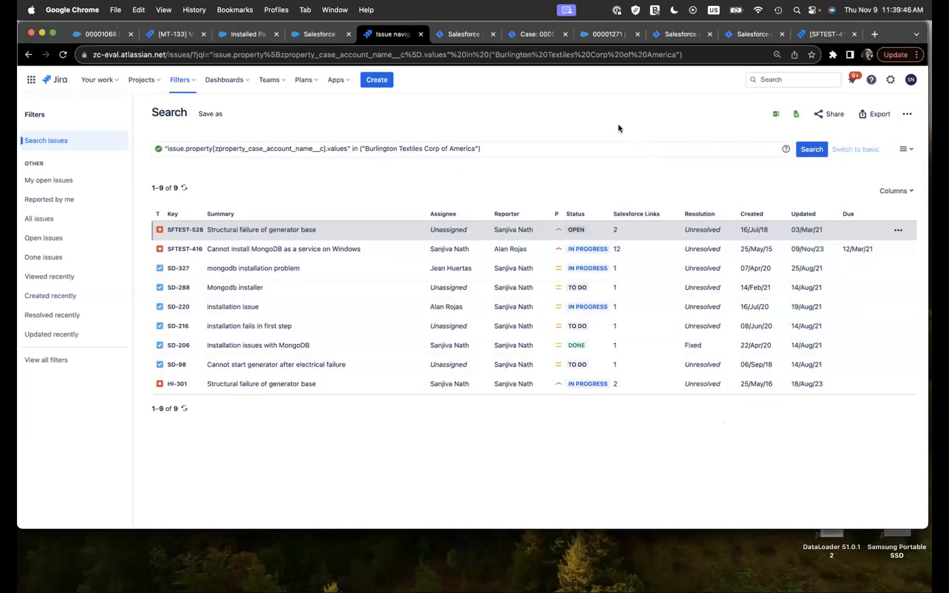
# - Switch to Salesforce, find Reports by searching for report, and begin creating a new report
pyautogui.click(98, 35)
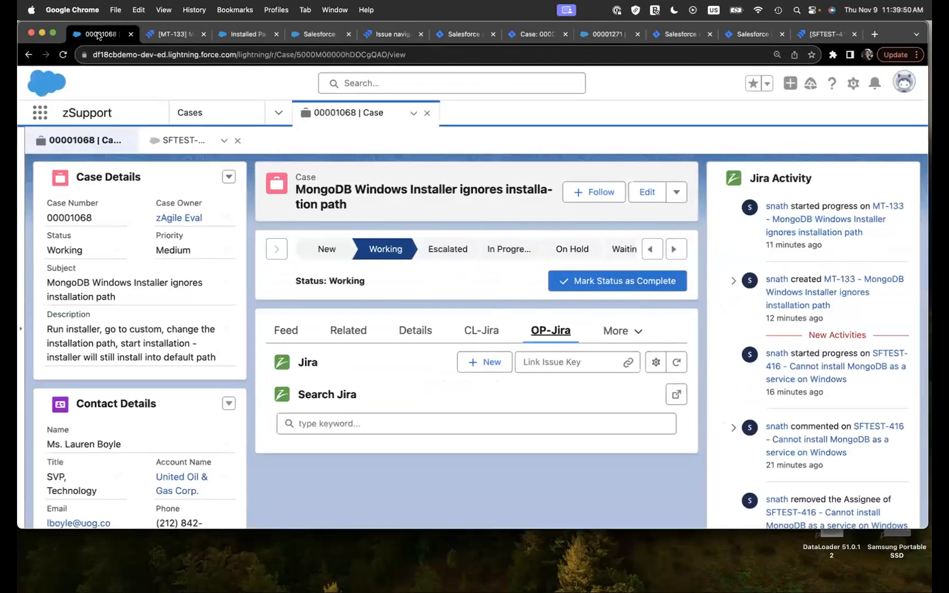
pyautogui.click(44, 113)
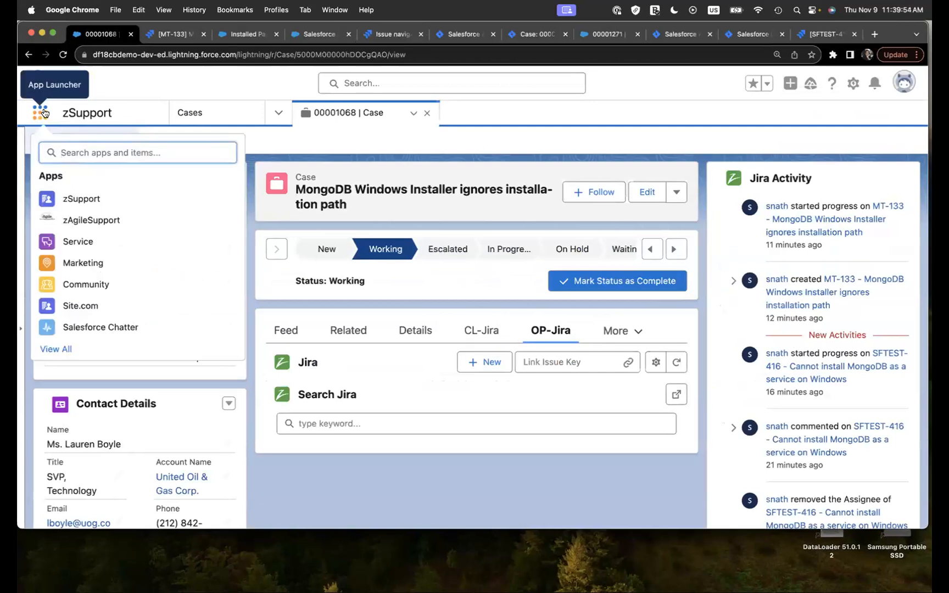
pyautogui.write('report')
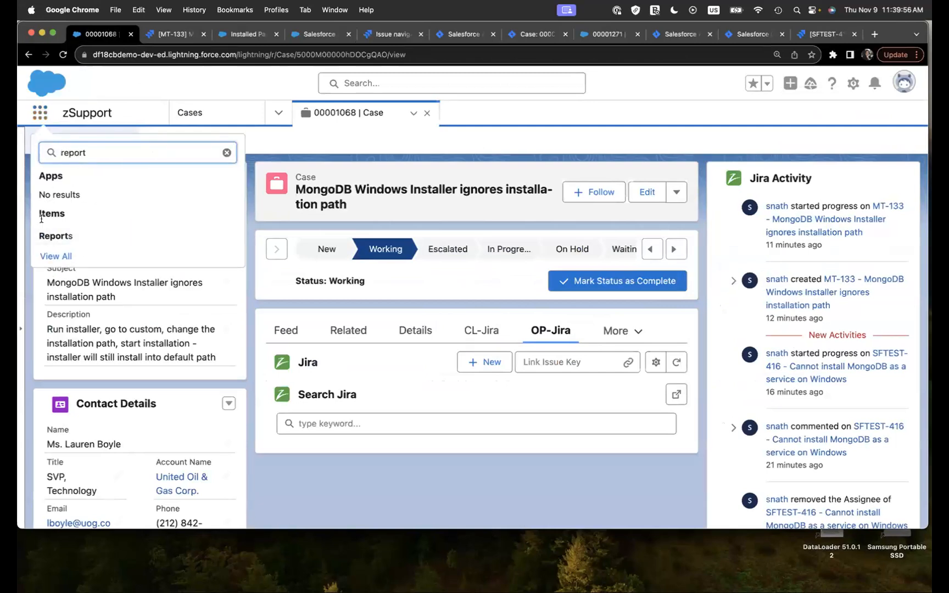
pyautogui.click(58, 238)
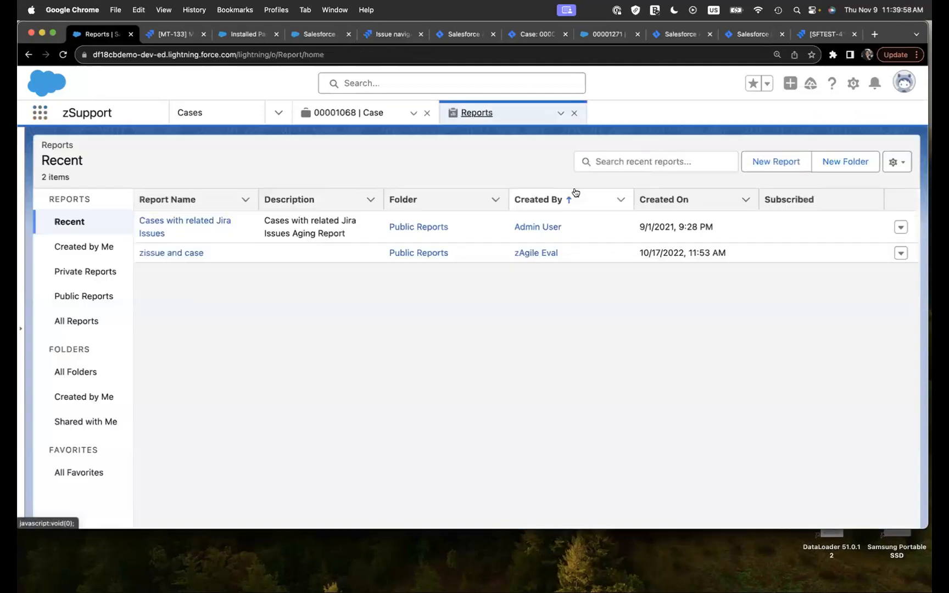
pyautogui.click(780, 161)
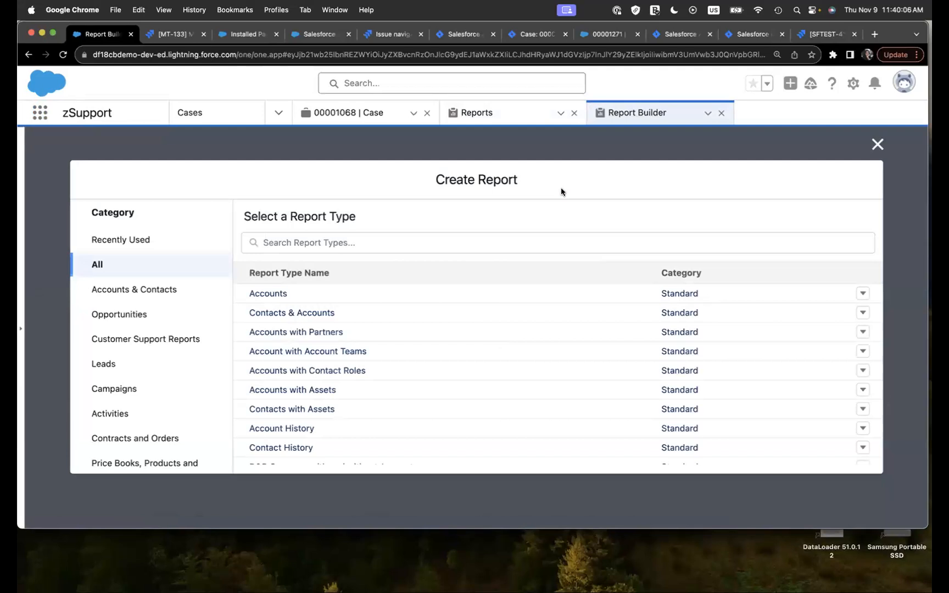
# - Search the report types for zissu and start a report of type ZIssues with ZIssue_SF and Case
pyautogui.click(536, 240)
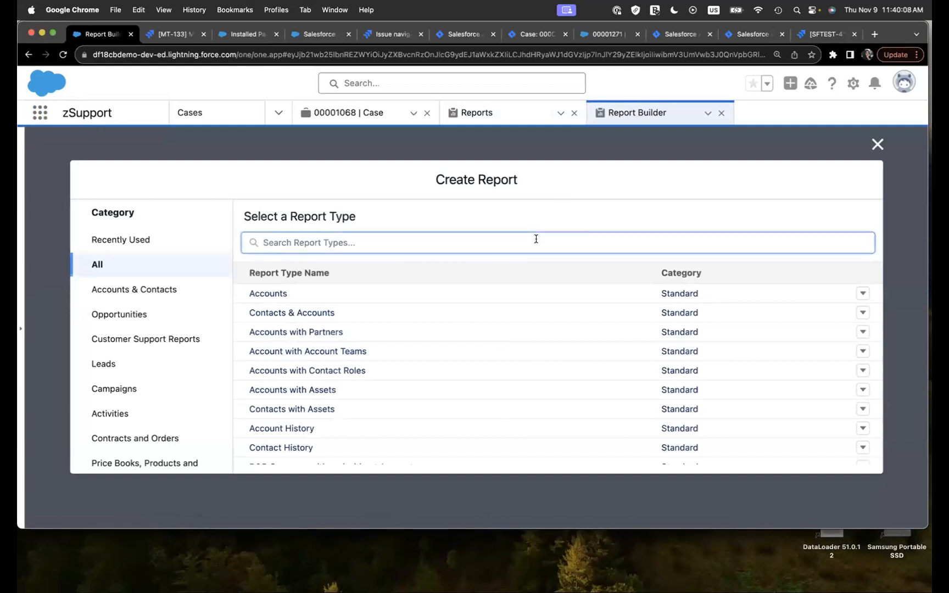
pyautogui.write('zissu')
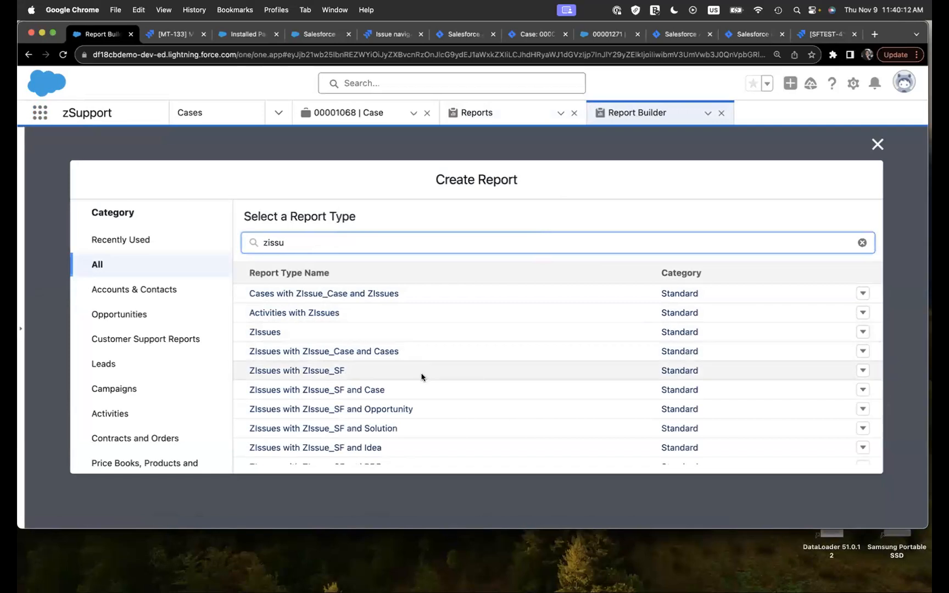
pyautogui.scroll(-2, 422, 376)
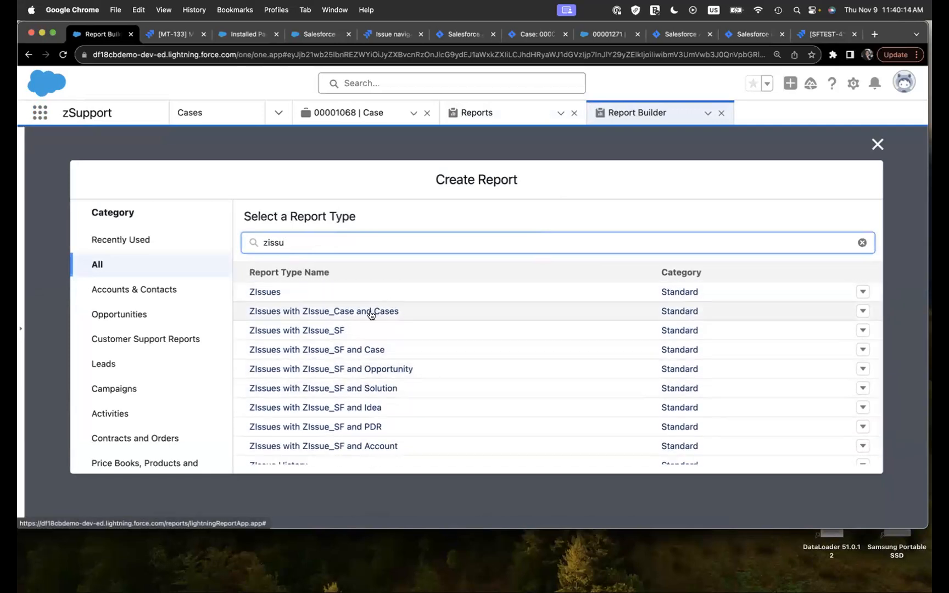
pyautogui.click(374, 351)
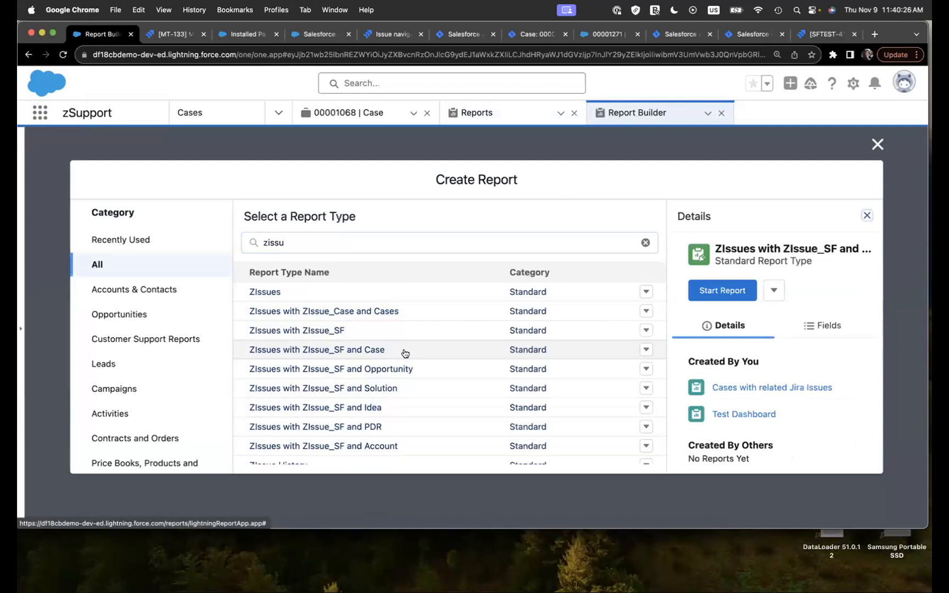
pyautogui.click(717, 291)
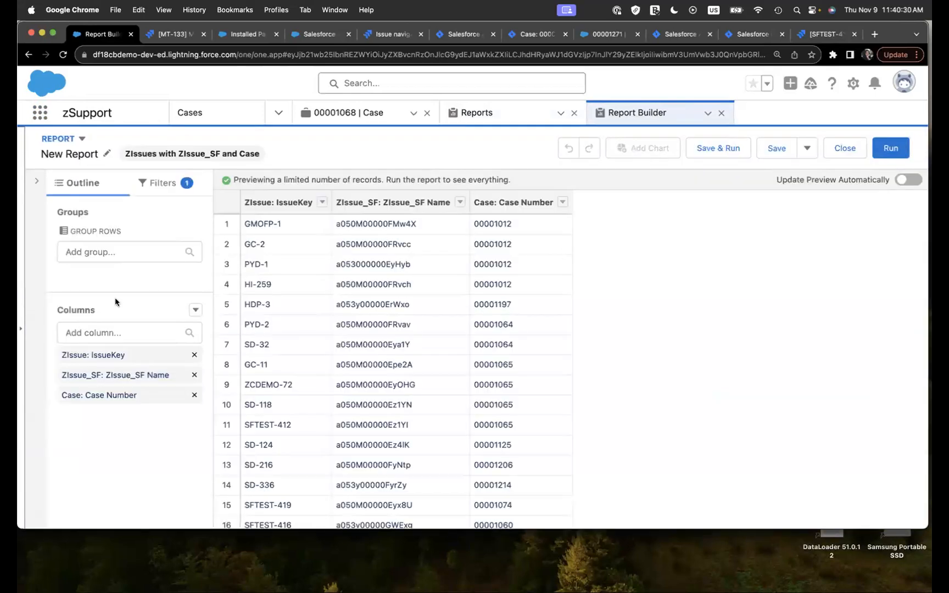
# - Add the Assignee and Case: Account_Name columns to the new report
pyautogui.click(86, 327)
pyautogui.write('assig')
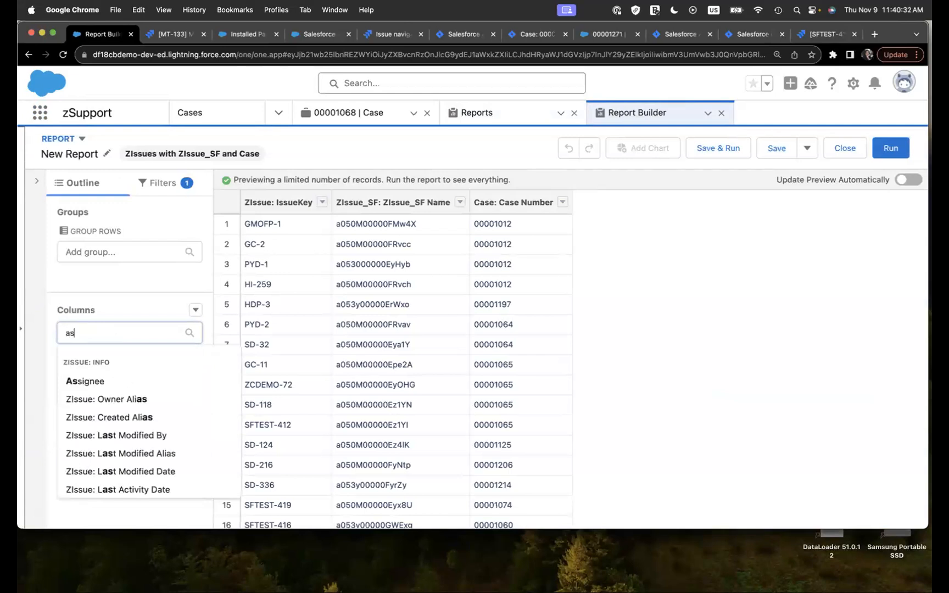
pyautogui.click(85, 380)
pyautogui.write('accou')
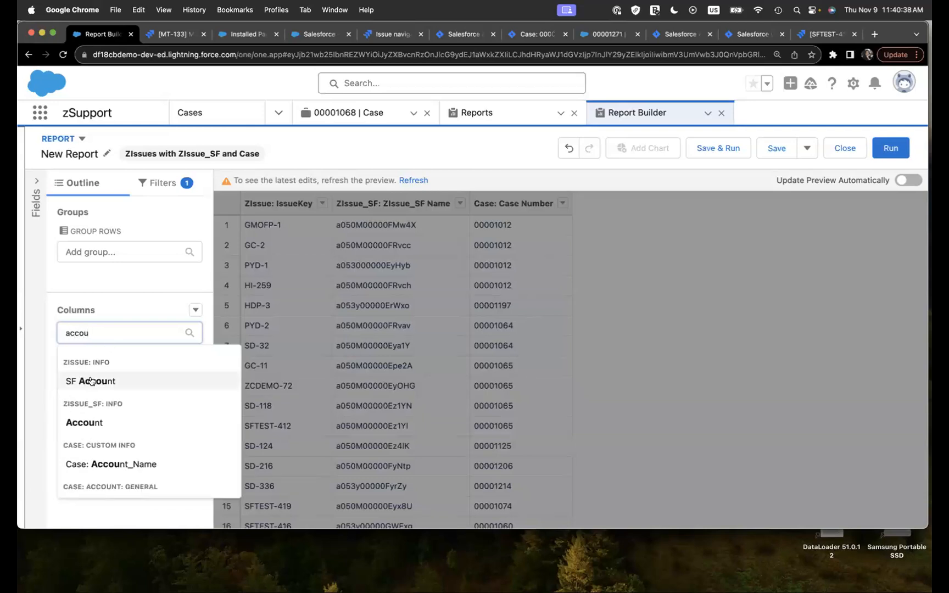
pyautogui.click(118, 465)
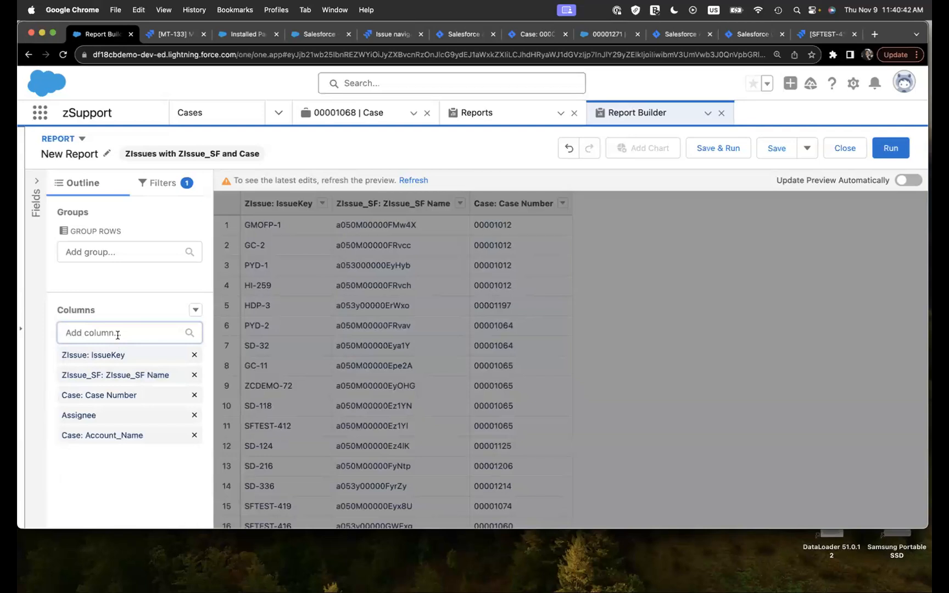
# - Add the ZIssue Status and Priority columns to the report and refresh its preview
pyautogui.write('statu')
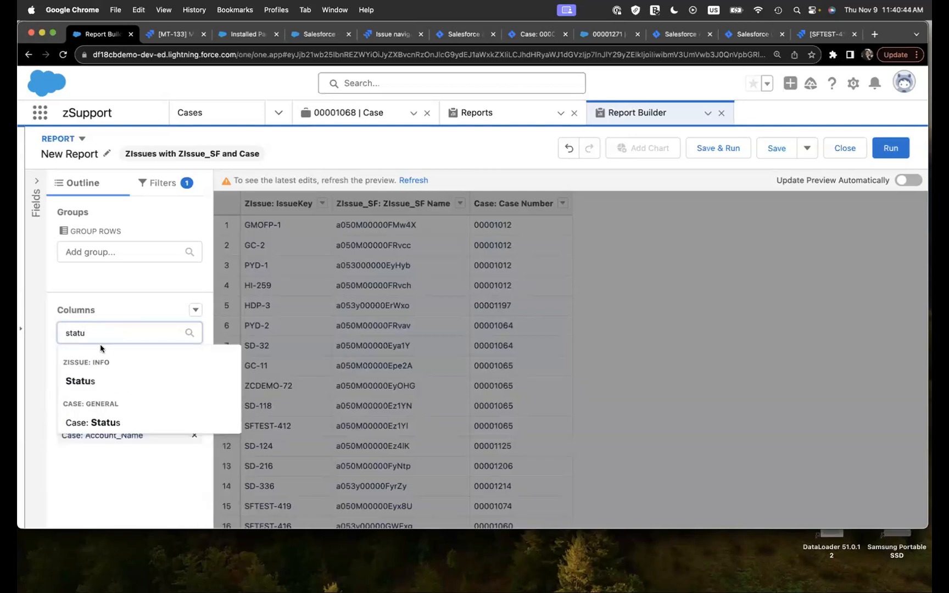
pyautogui.click(81, 380)
pyautogui.click(143, 336)
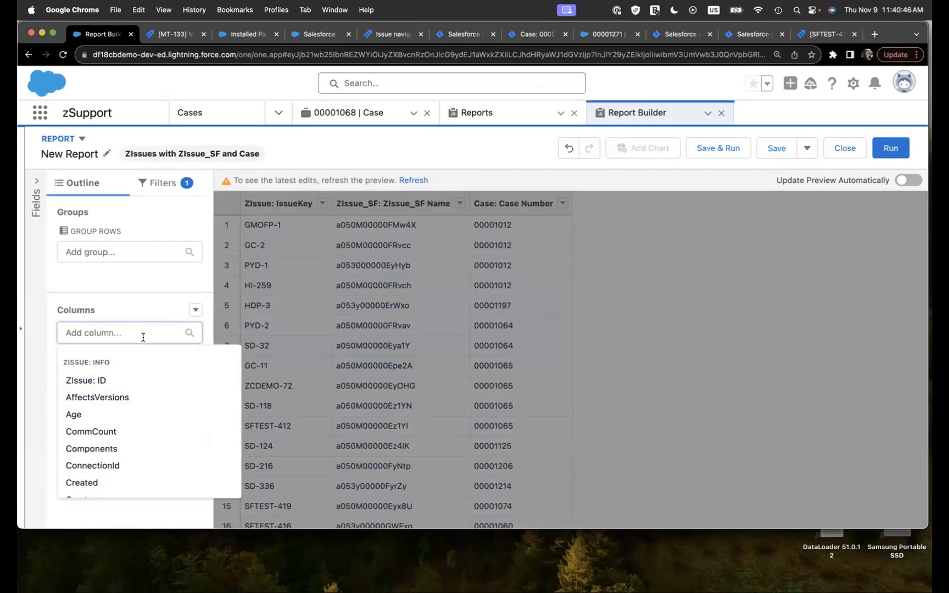
pyautogui.write('pri')
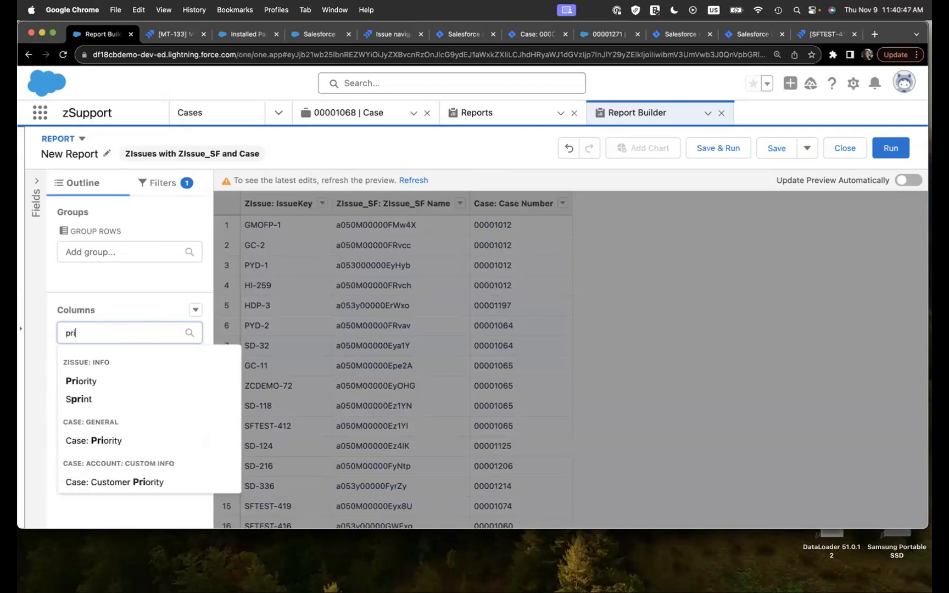
pyautogui.click(123, 382)
pyautogui.click(415, 181)
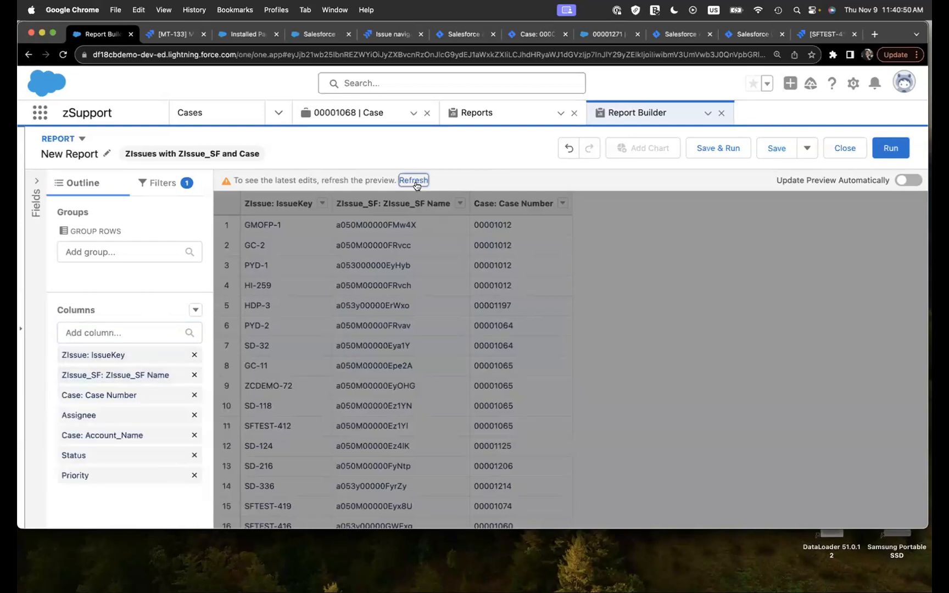
# - Run the report and sort it by Case Number, then by IssueKey in ascending order
pyautogui.click(899, 154)
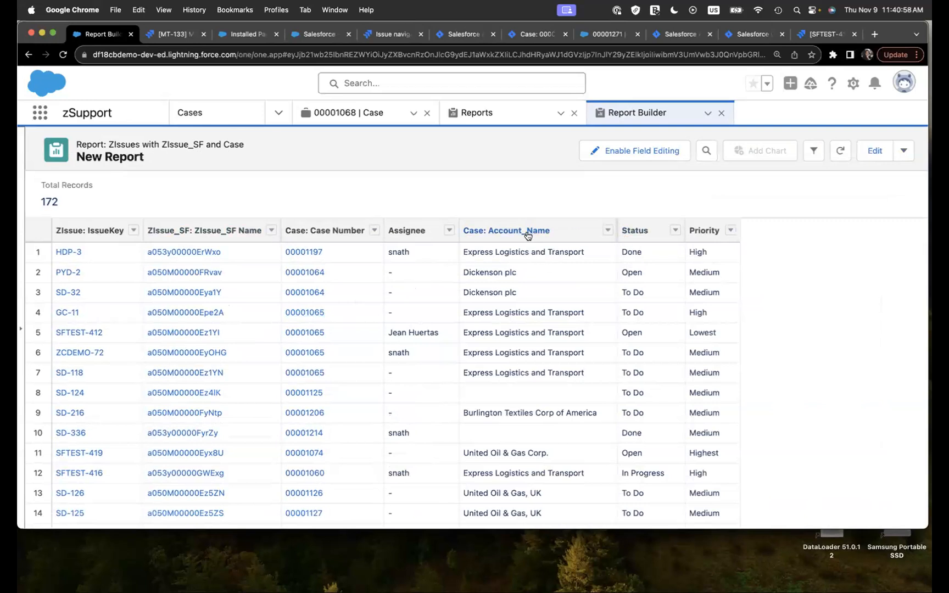
pyautogui.click(326, 230)
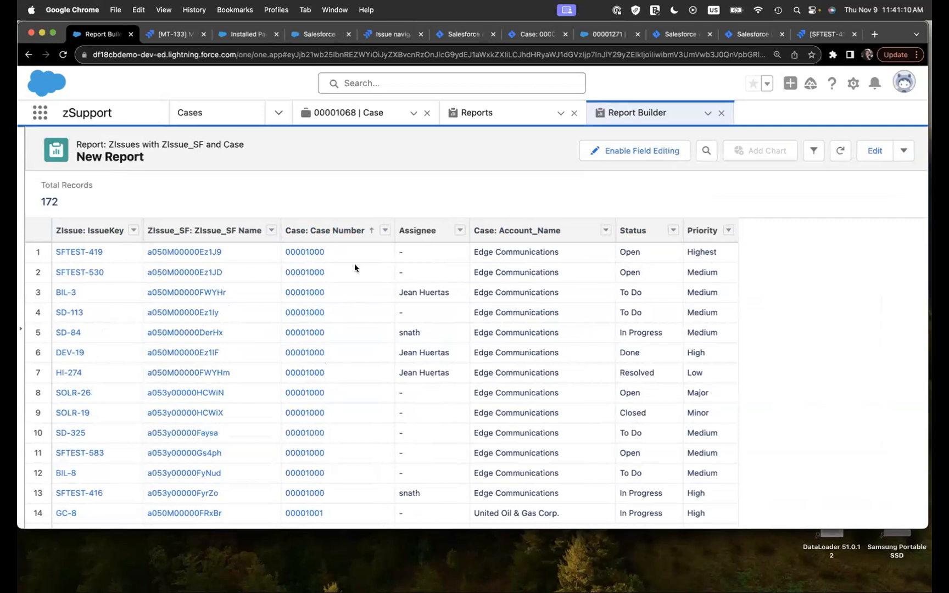
pyautogui.click(94, 231)
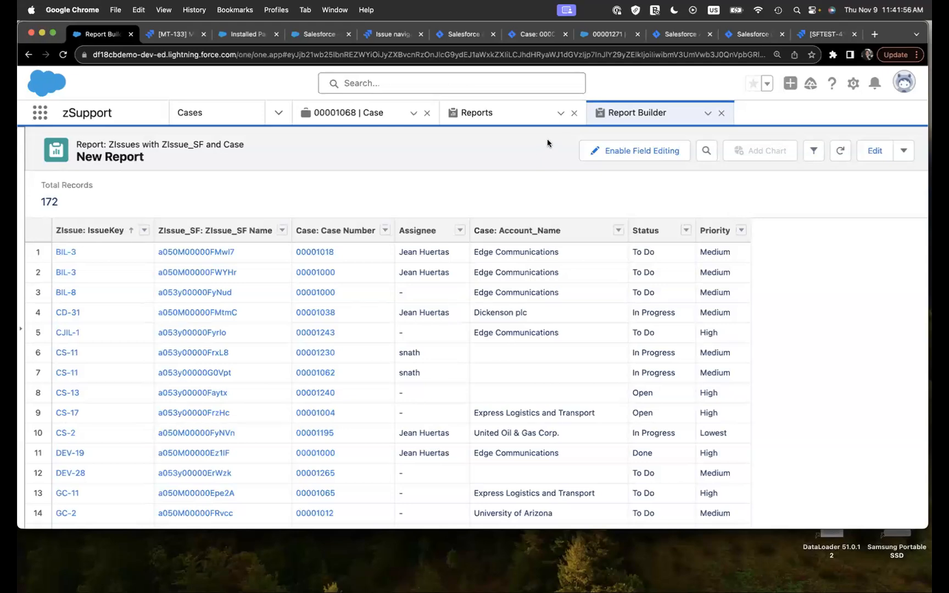
# - Switch to the zAgileConnect webinar presentation in Google Slides at its Demo slide
pyautogui.hotkey('ctrl', 'Up')
pyautogui.click(330, 160)
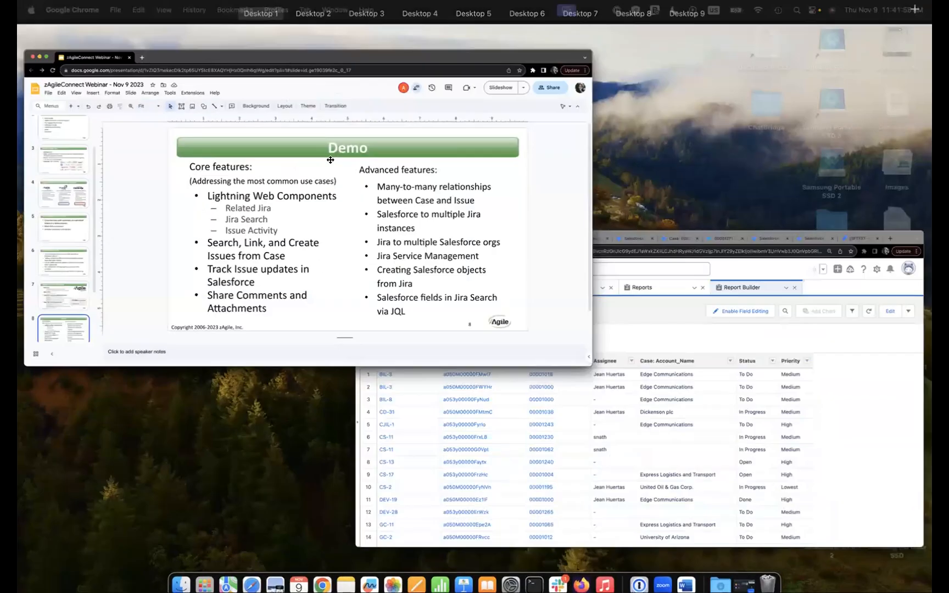